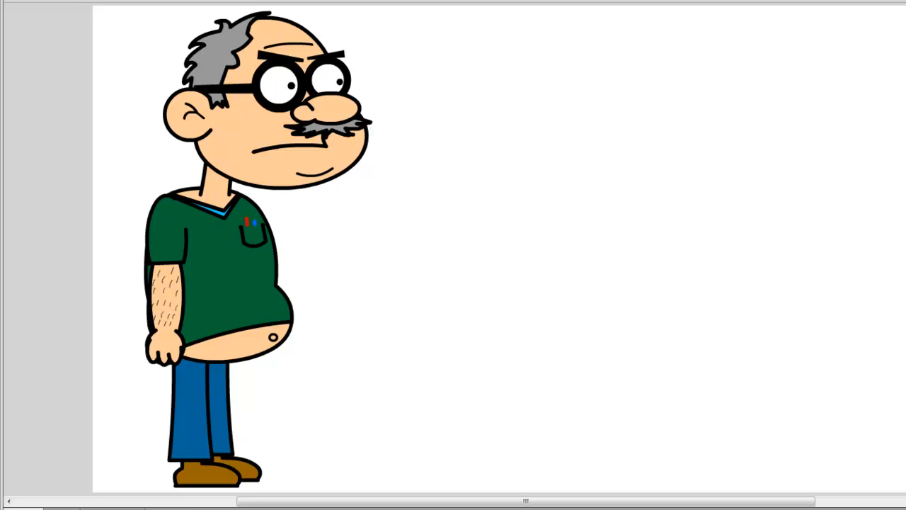
Open the old man character symbol for editing and check that its head, arm and leg are separate parts
left_click(288, 155)
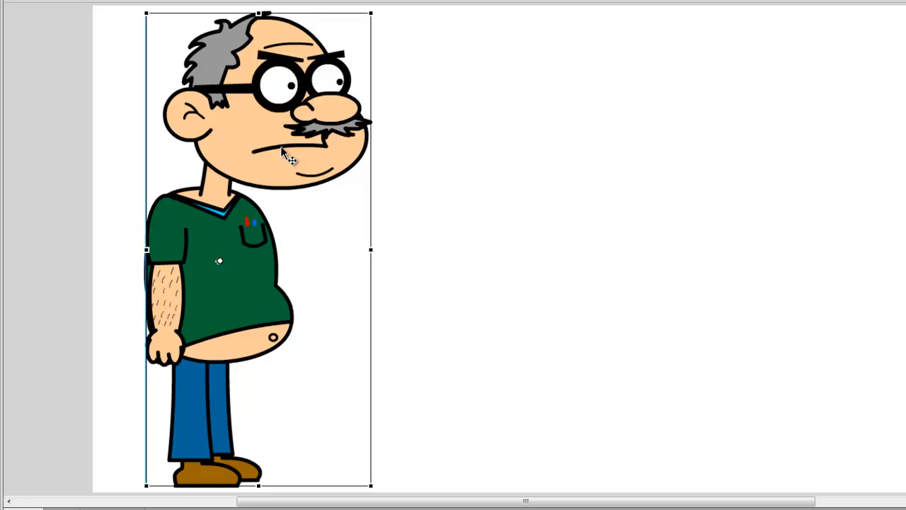
double_click(281, 148)
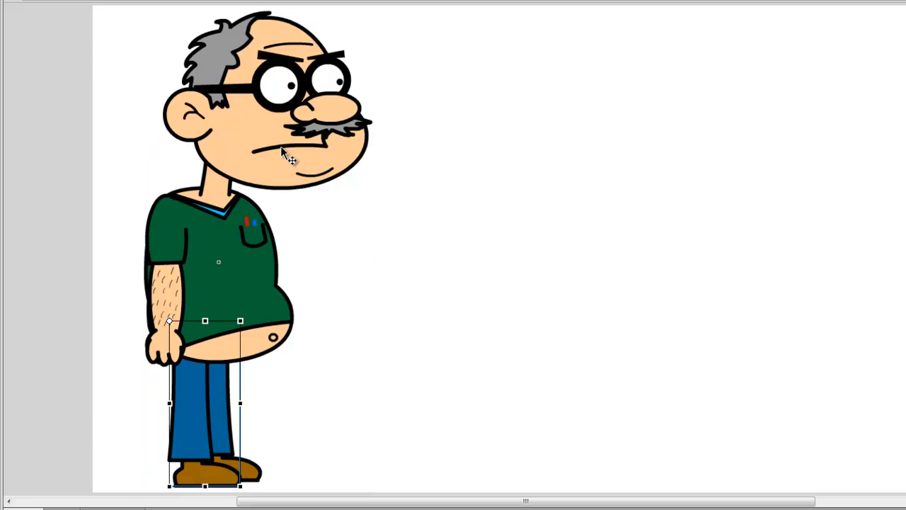
left_click(281, 147)
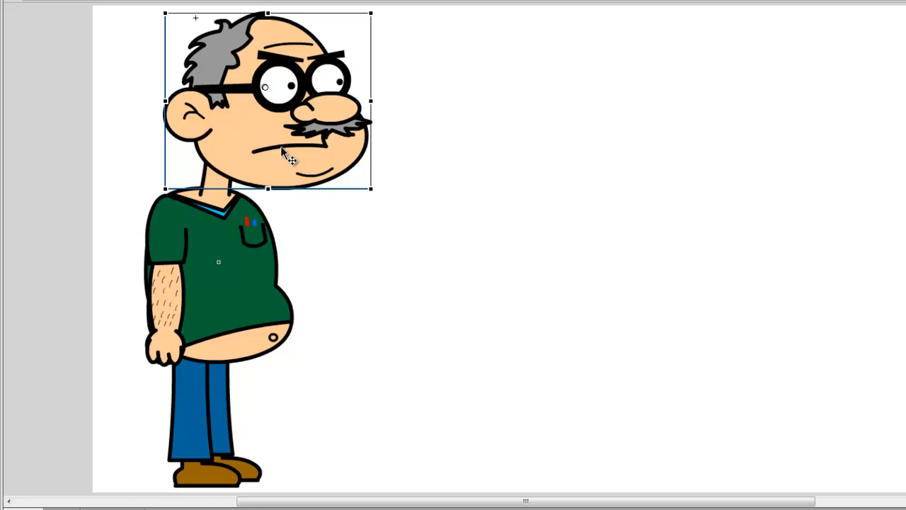
left_click(173, 266)
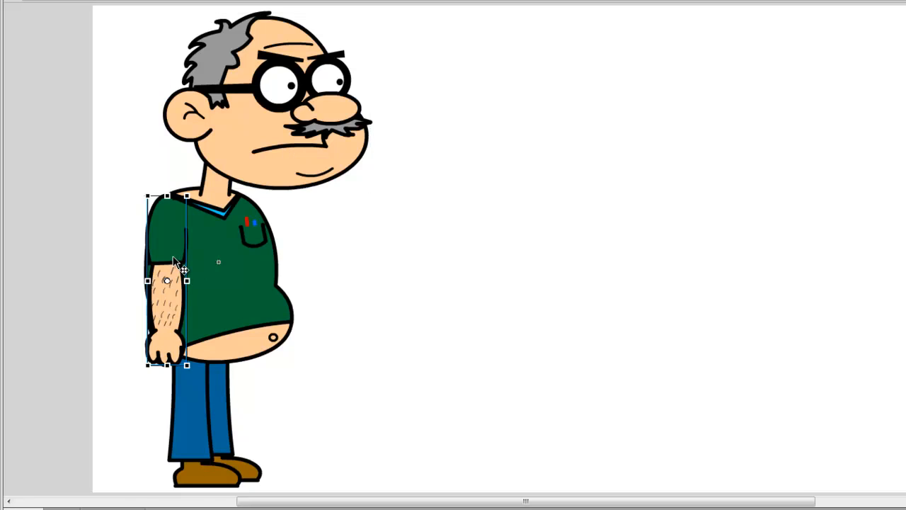
left_click(199, 440)
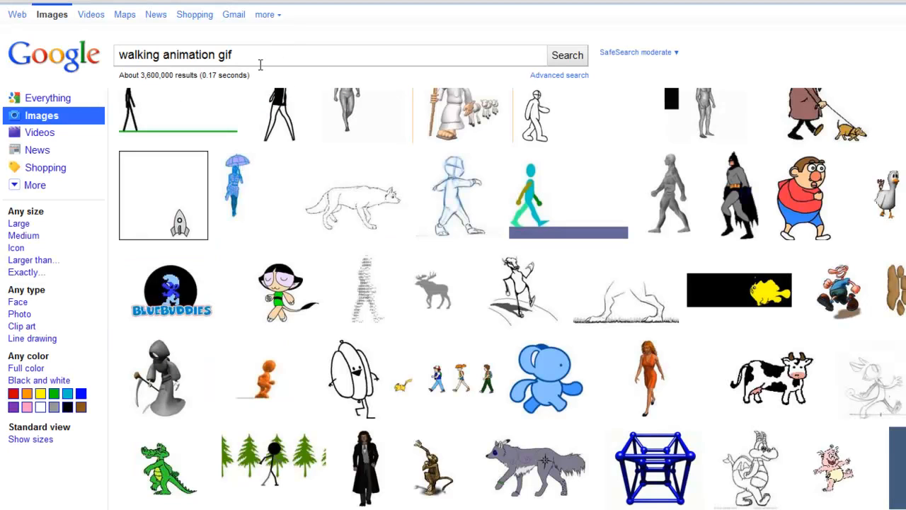
Find a "walking animation gif" through Google Images and import it into the library of the frame_by_frame_walking document in Flash
left_click_drag(259, 59, 125, 61)
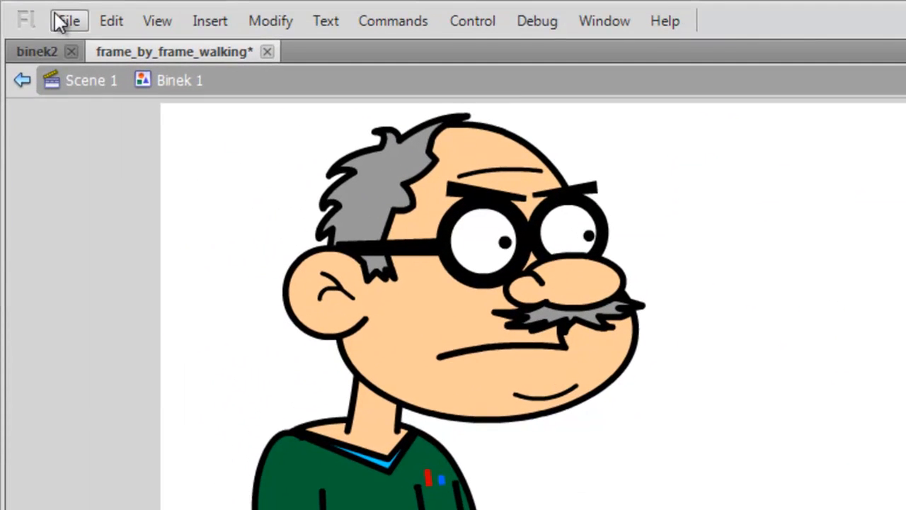
left_click(61, 21)
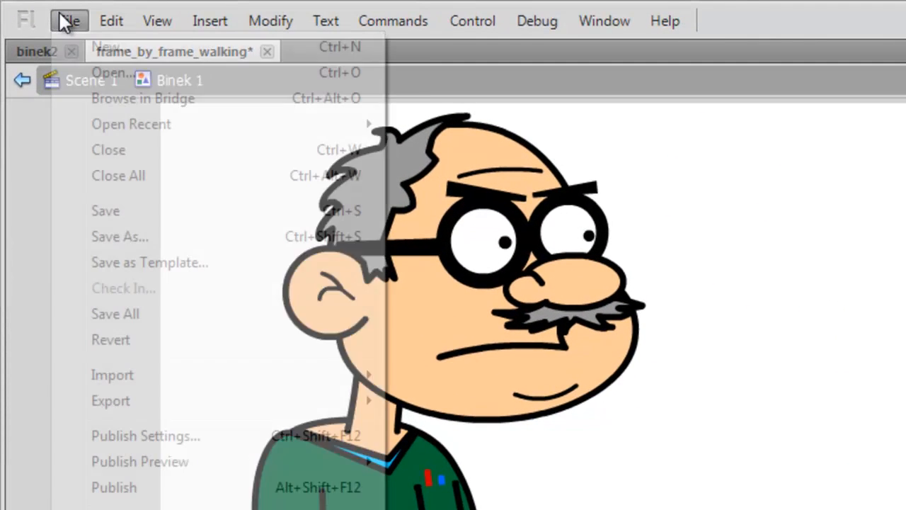
mouse_move(225, 382)
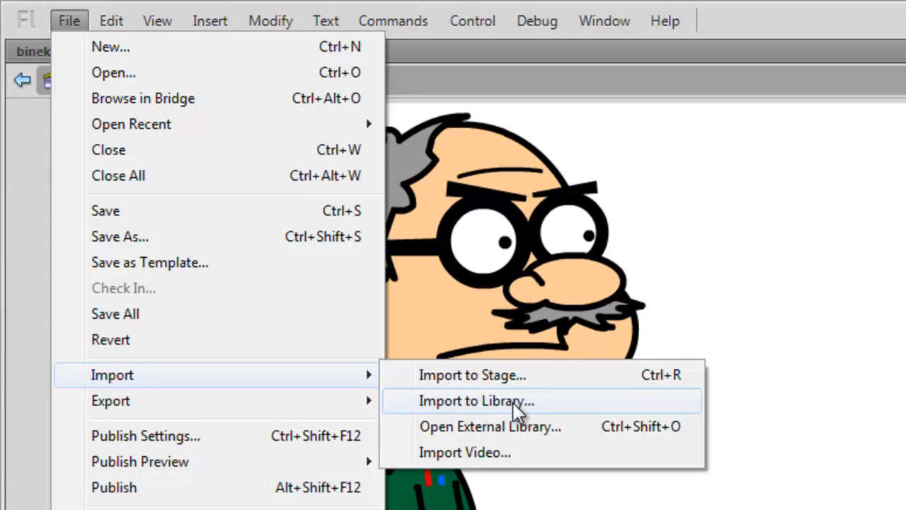
left_click(664, 407)
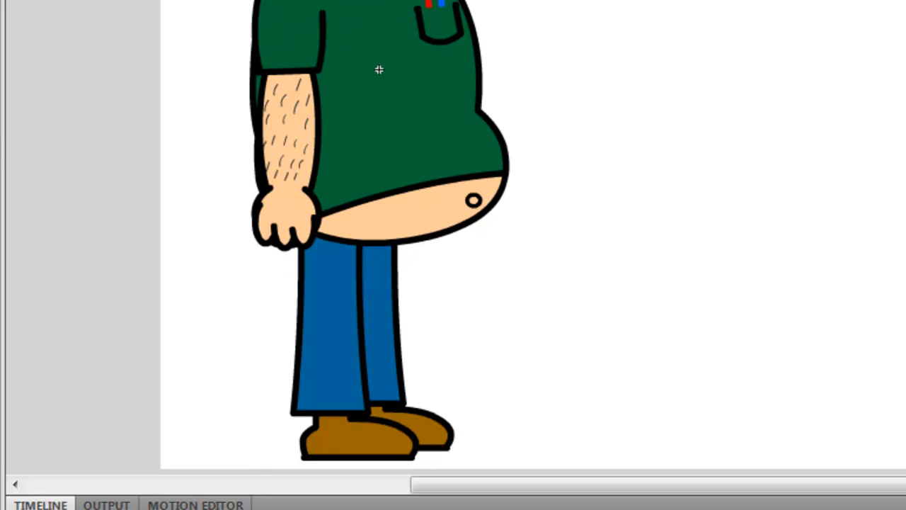
Open the character's front leg symbol for editing and check that its upper leg, lower leg and foot sit on separate layers
left_click(322, 316)
double_click(322, 315)
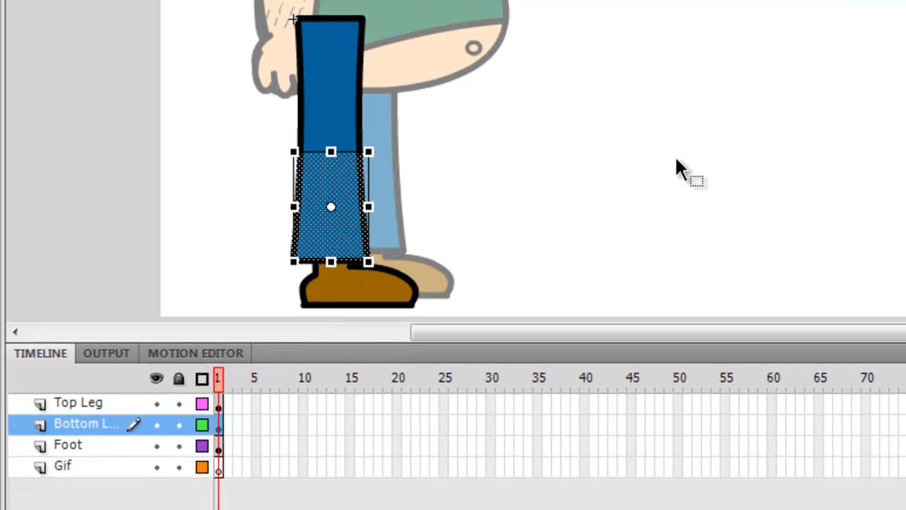
left_click(333, 62)
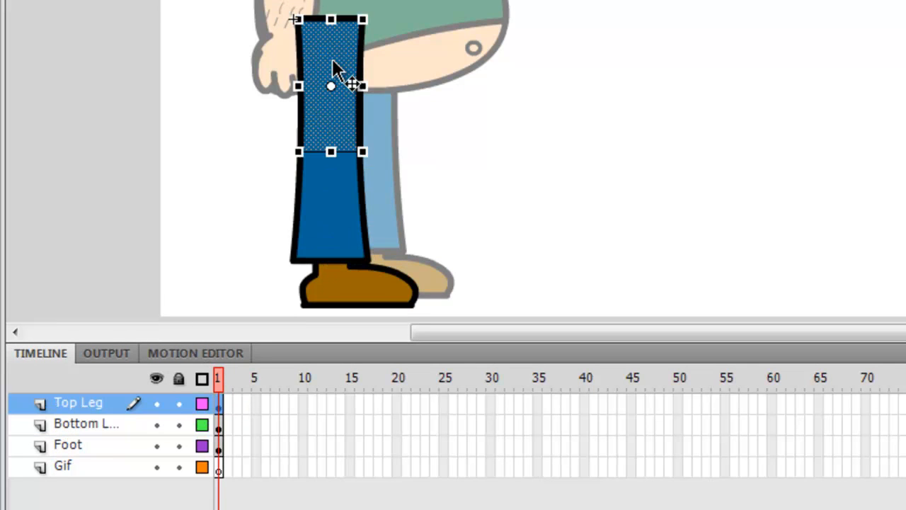
left_click(333, 219)
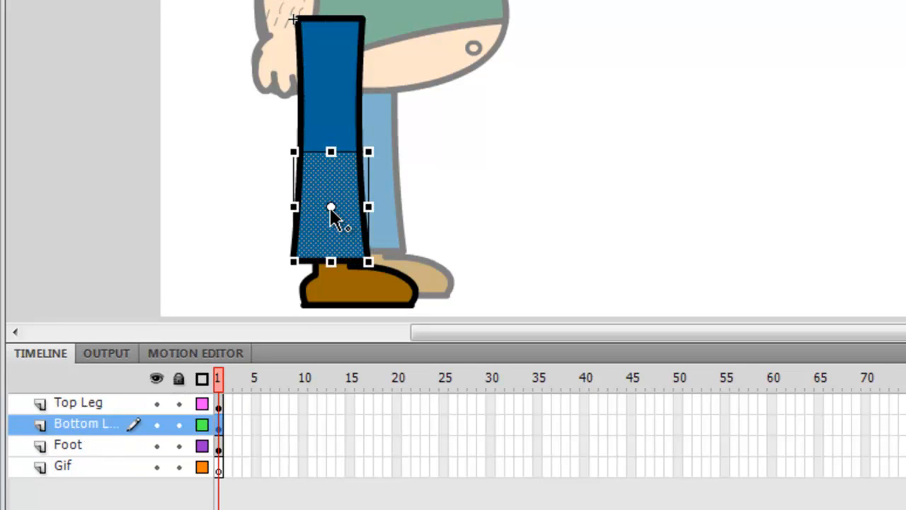
left_click(372, 299)
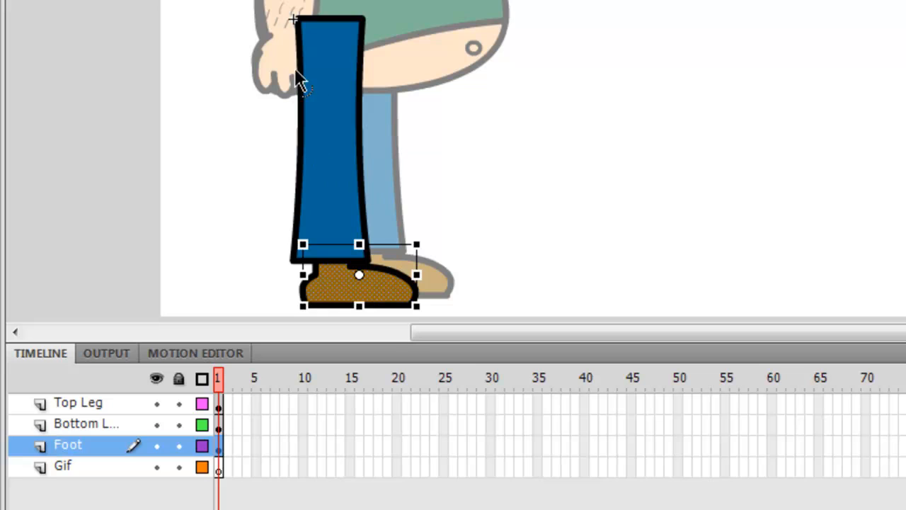
left_click(318, 61)
left_click(323, 189)
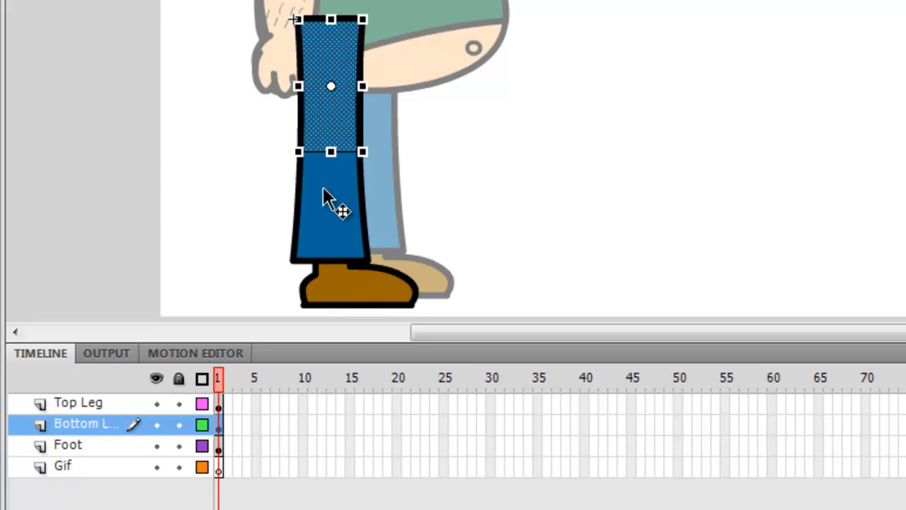
left_click(357, 285)
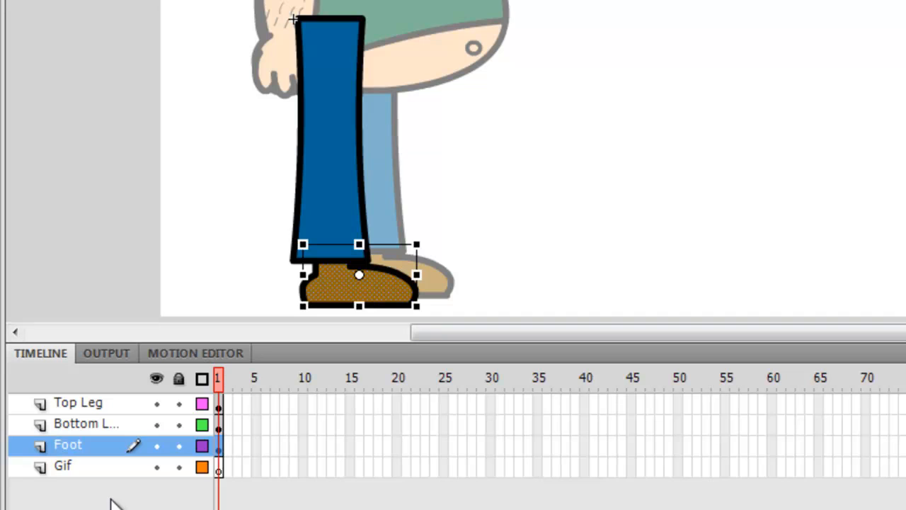
Place the imported walking animation symbol, Symbol 7, on the Gif layer beside the character and set its instance behavior to Graphic
left_click(94, 468)
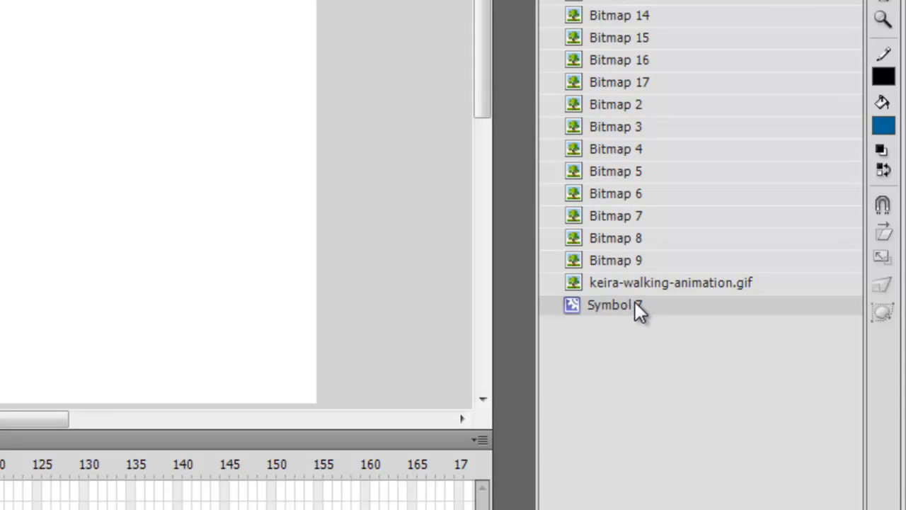
left_click_drag(630, 305, 434, 248)
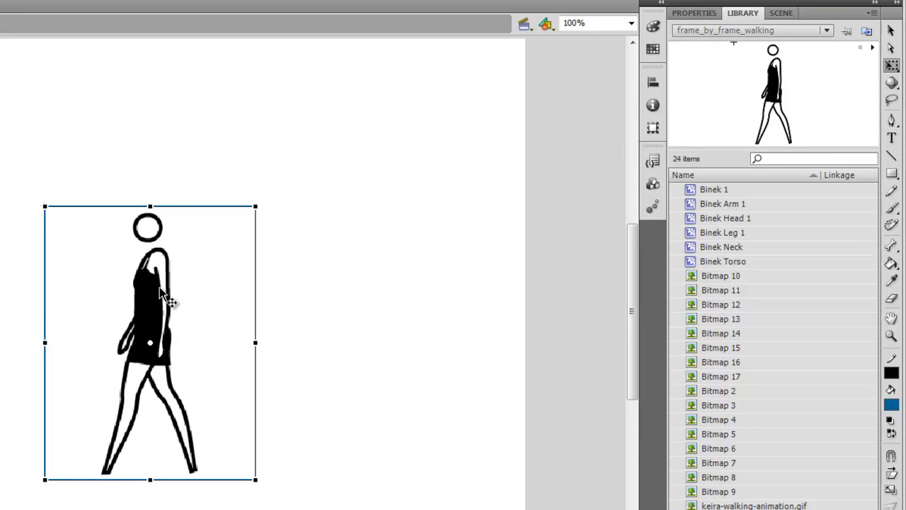
left_click(697, 13)
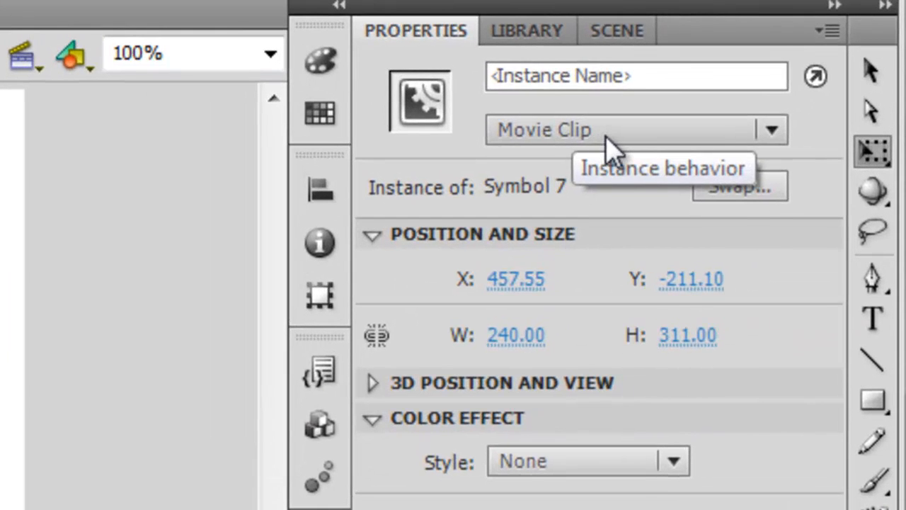
left_click(776, 59)
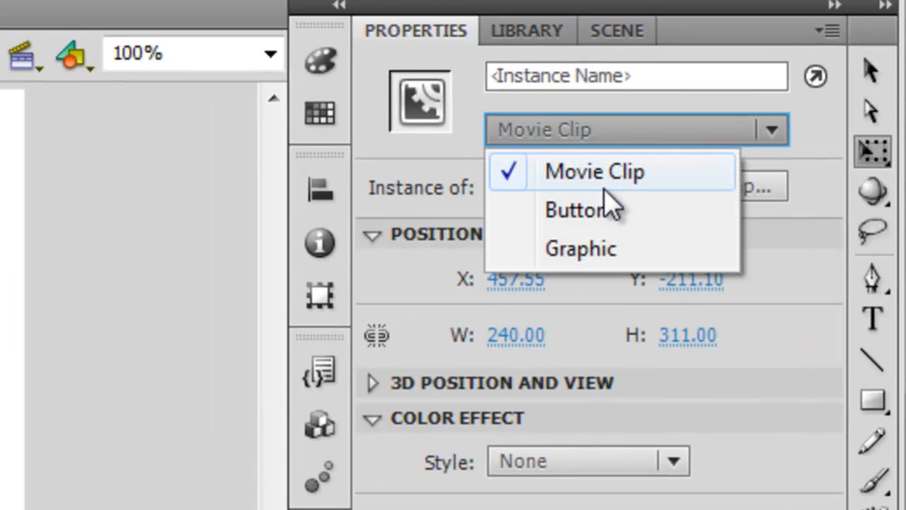
left_click(605, 247)
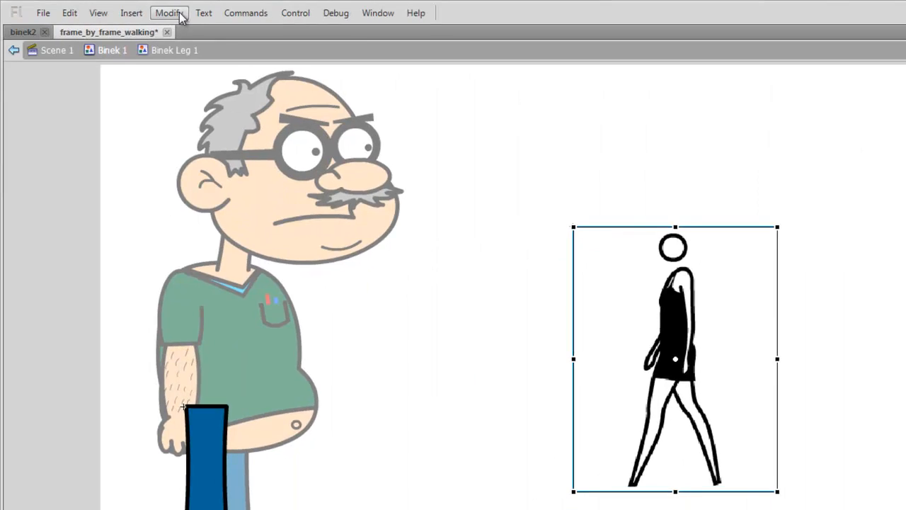
Flip the walking figure horizontally and scale it up to roughly the character's height
left_click(180, 12)
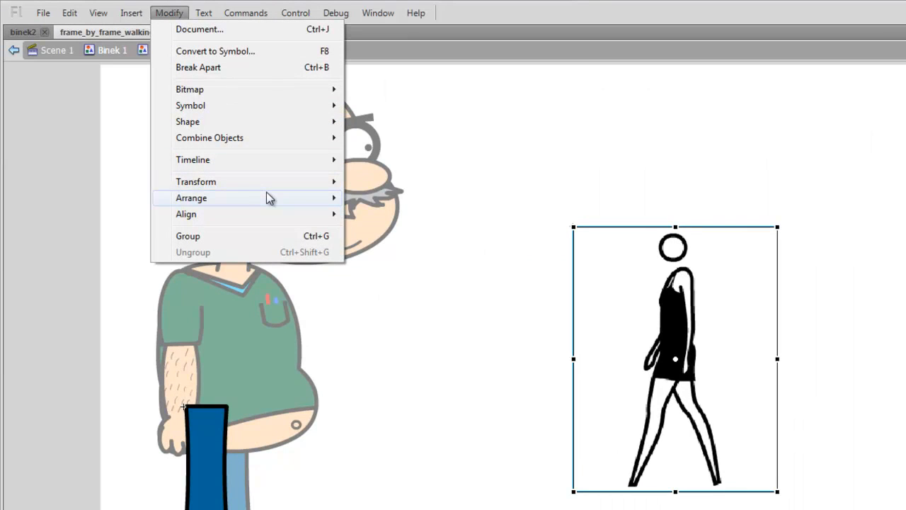
mouse_move(268, 185)
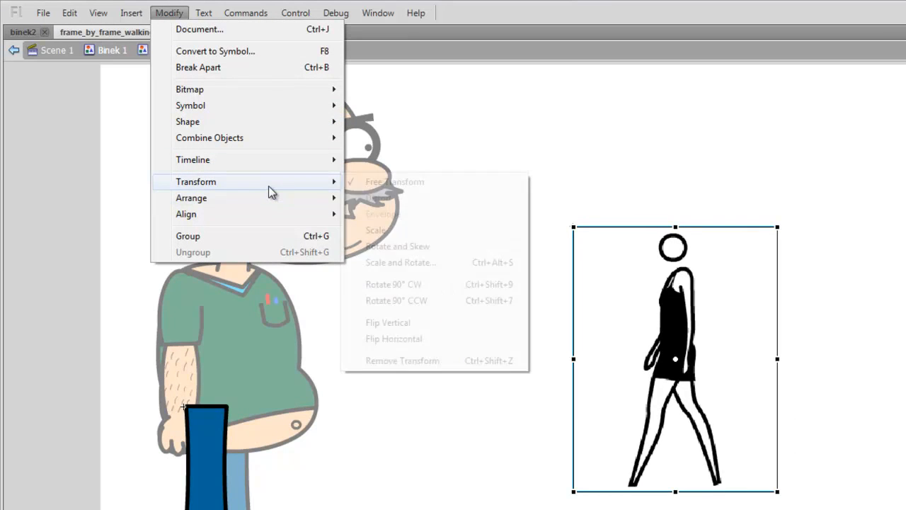
left_click(430, 337)
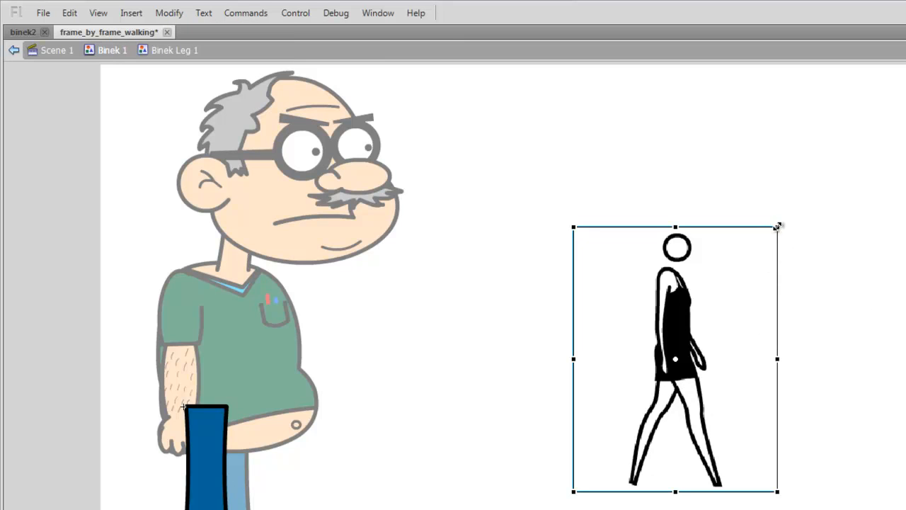
left_click_drag(781, 228, 902, 141)
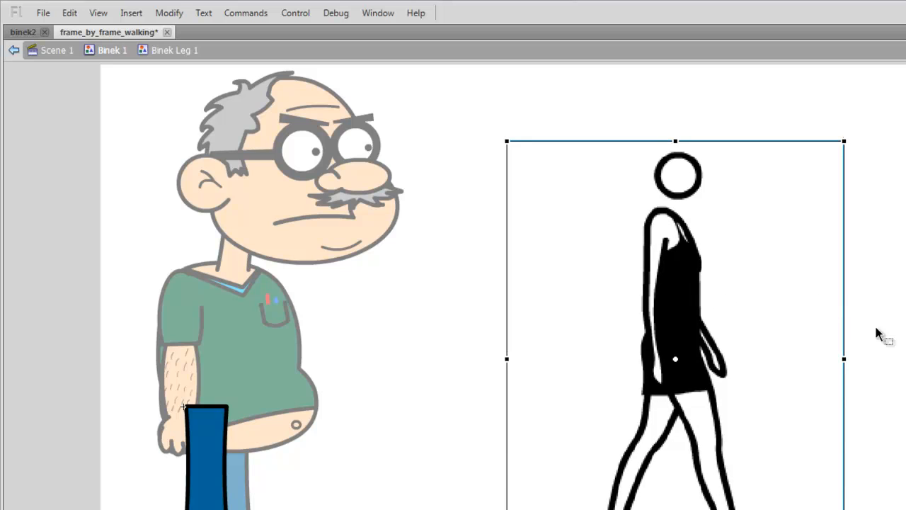
Open the walking animation symbol to check where its timeline ends, and return to the Binek Leg 1 symbol
double_click(663, 265)
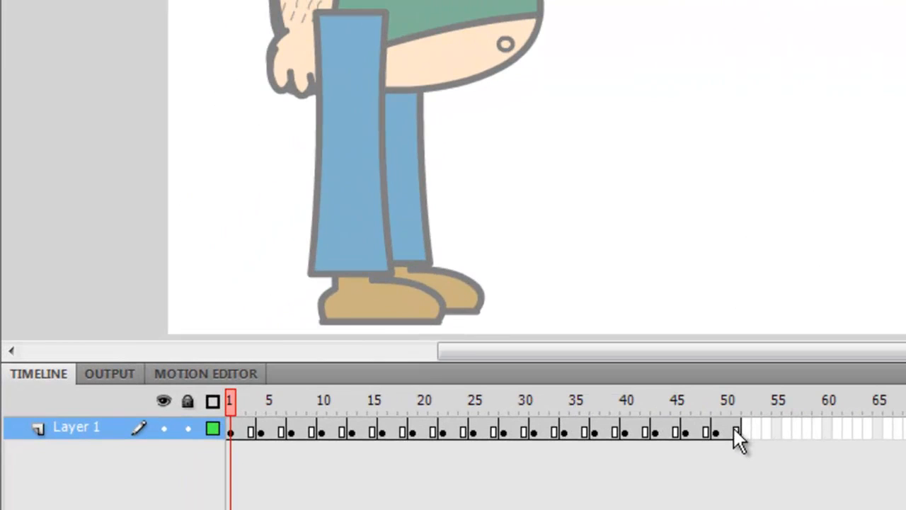
left_click(736, 431)
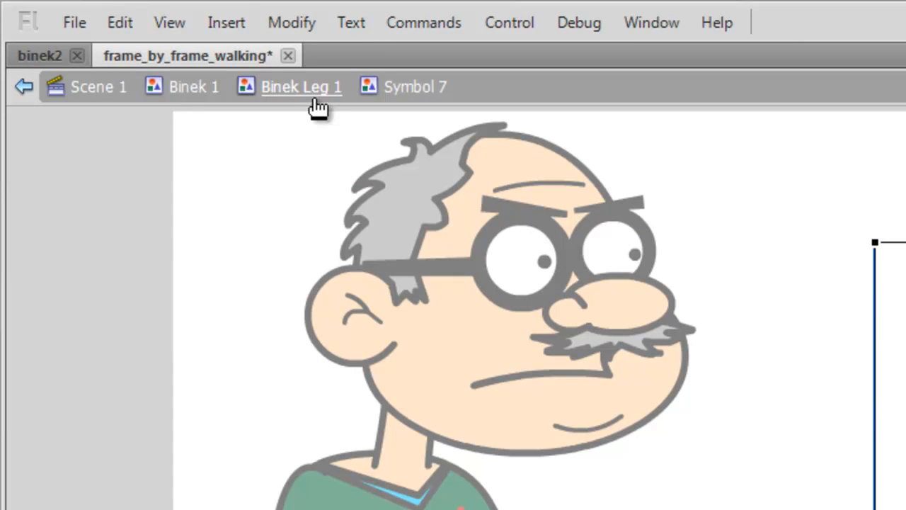
left_click(316, 102)
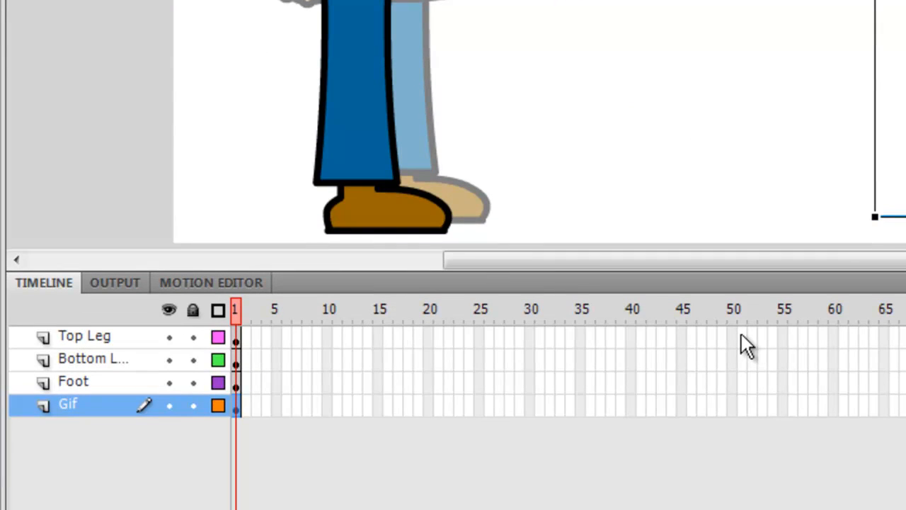
Insert frames up to frame 51 on the Top Leg, Bottom Leg, Foot and Gif layers and scrub through the walk
left_click(741, 334)
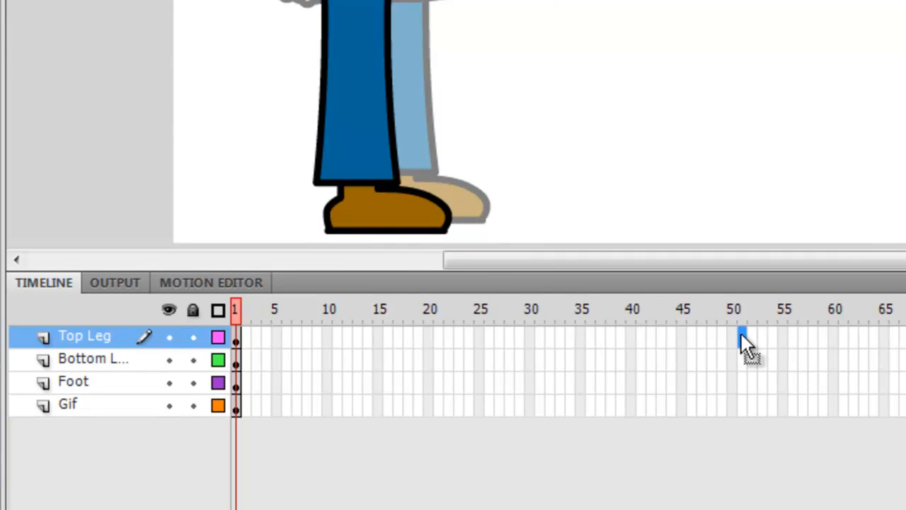
left_click(742, 410, "shift")
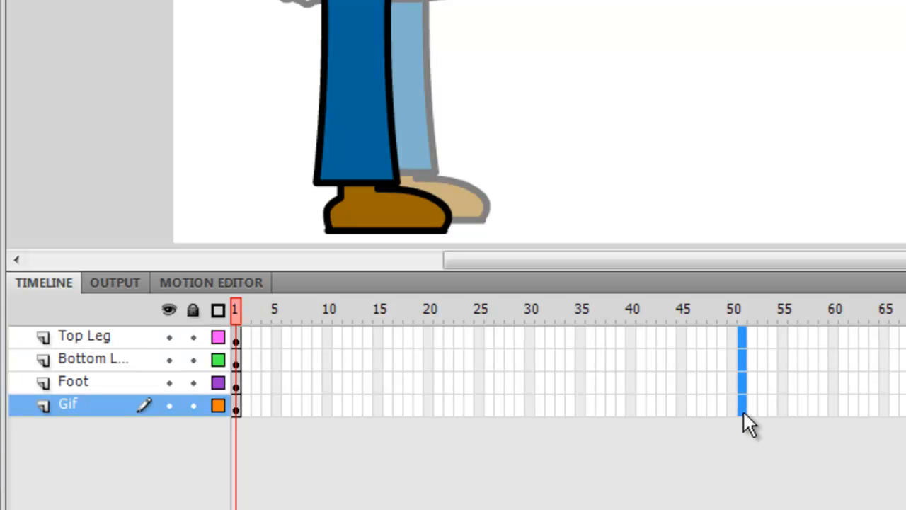
right_click(742, 410)
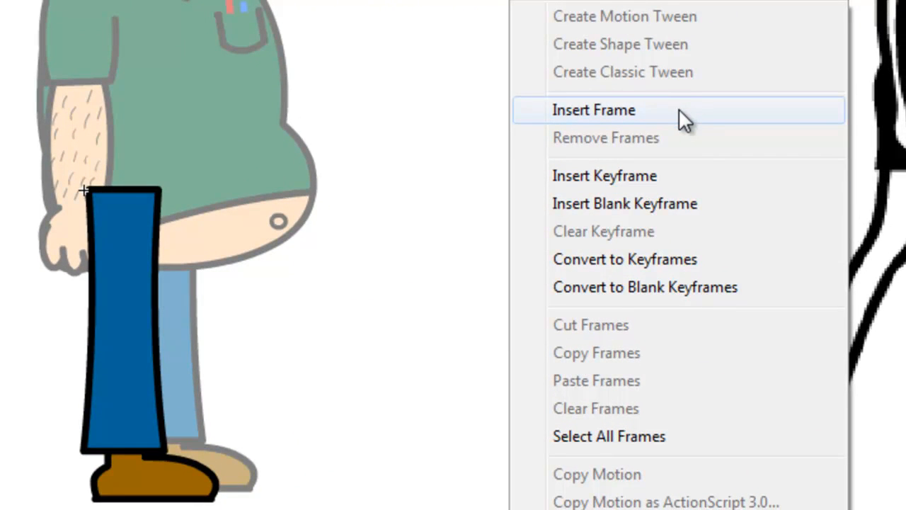
left_click(677, 111)
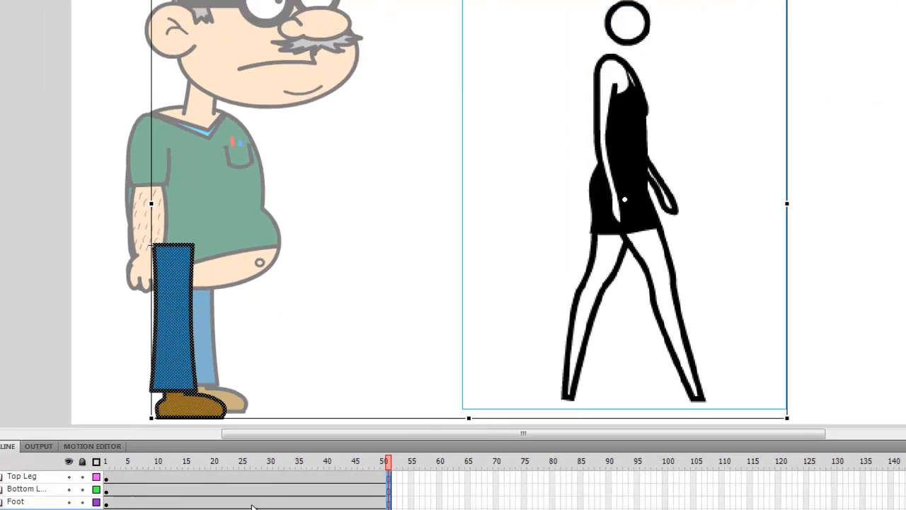
left_click_drag(253, 505, 289, 484)
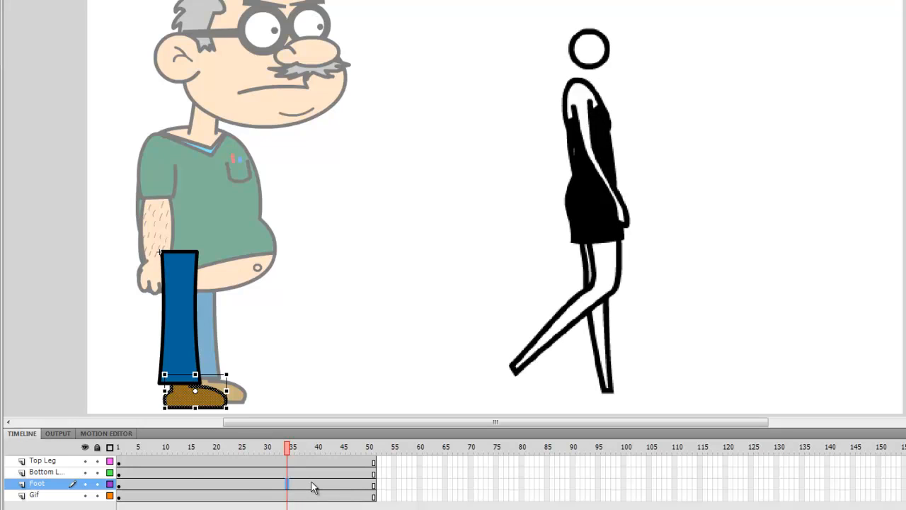
On frame 1 of the Top Leg layer, rotate the upper leg so its knee swings forward and move it forward away from the lower leg
left_click(120, 461)
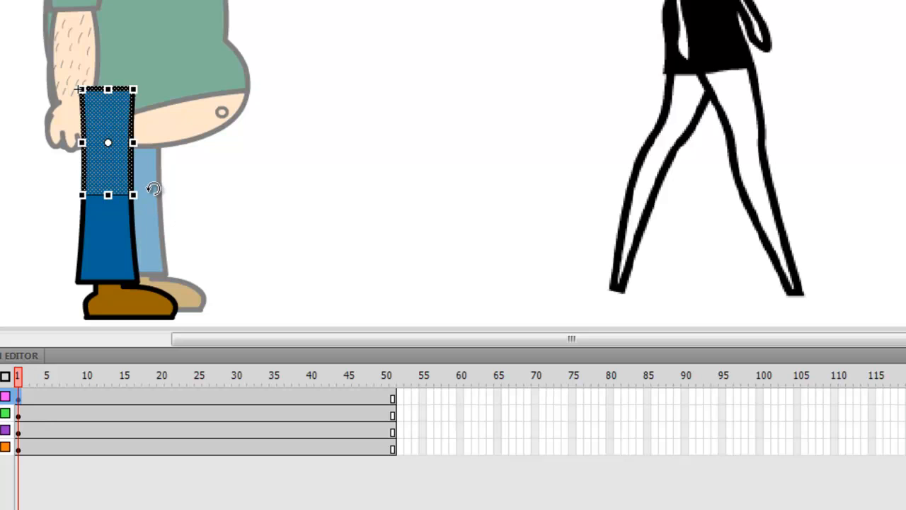
left_click_drag(152, 189, 171, 185)
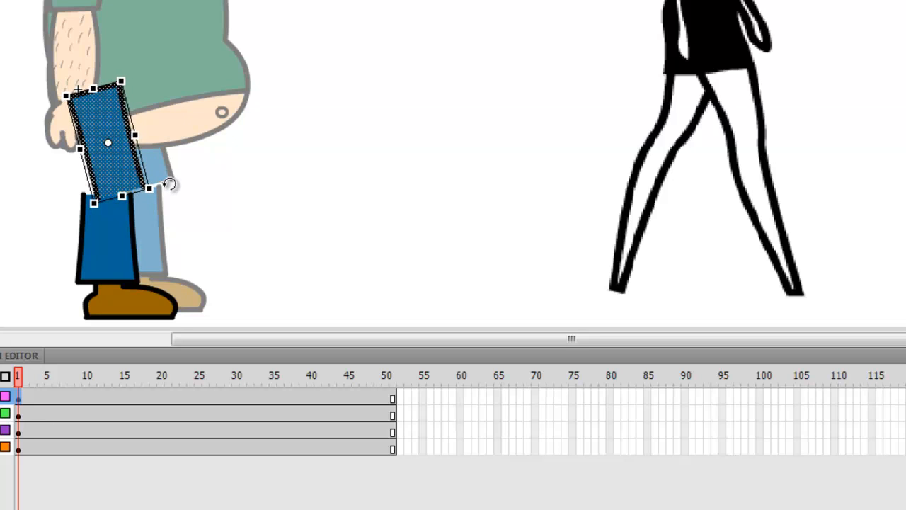
left_click_drag(102, 175, 201, 191)
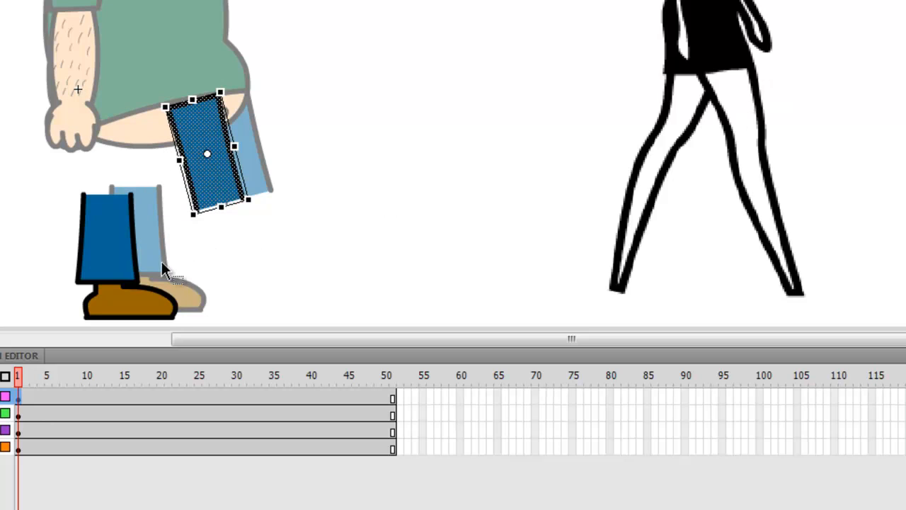
On frame 1, rotate the lower leg forward and attach it beneath the upper leg, and move the foot forward under the trouser cuff
left_click(116, 253)
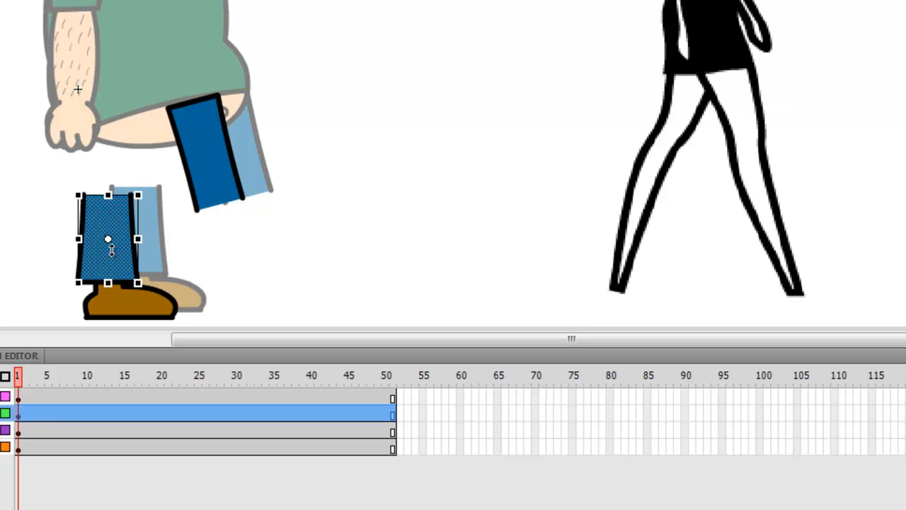
left_click(16, 415)
left_click_drag(142, 285, 235, 265)
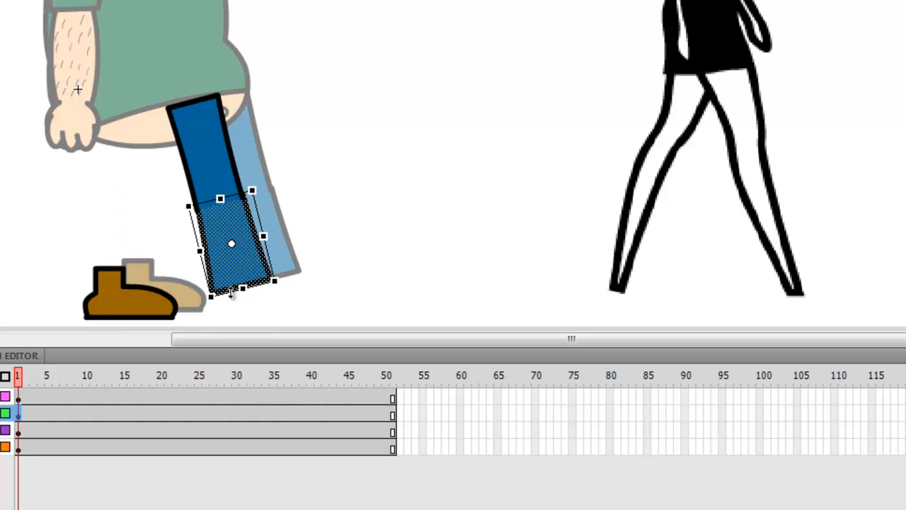
left_click(115, 310)
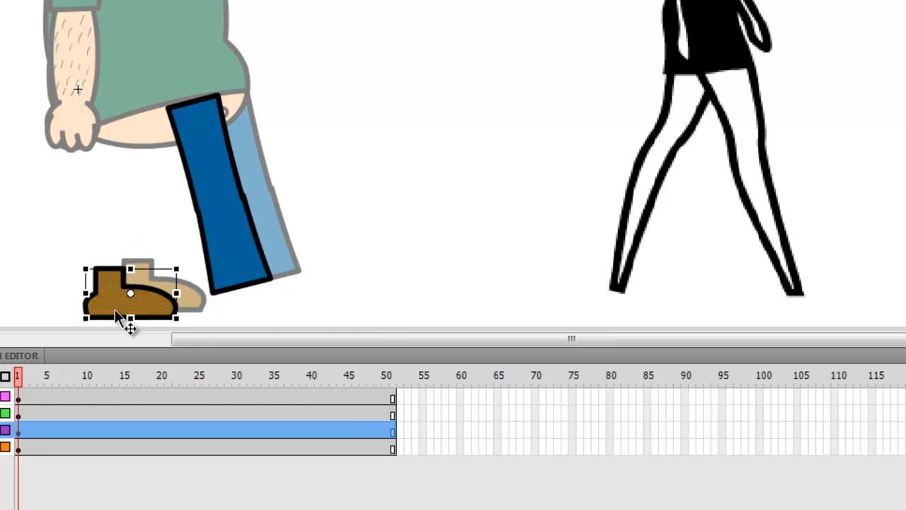
left_click(19, 435)
left_click_drag(186, 325, 289, 316)
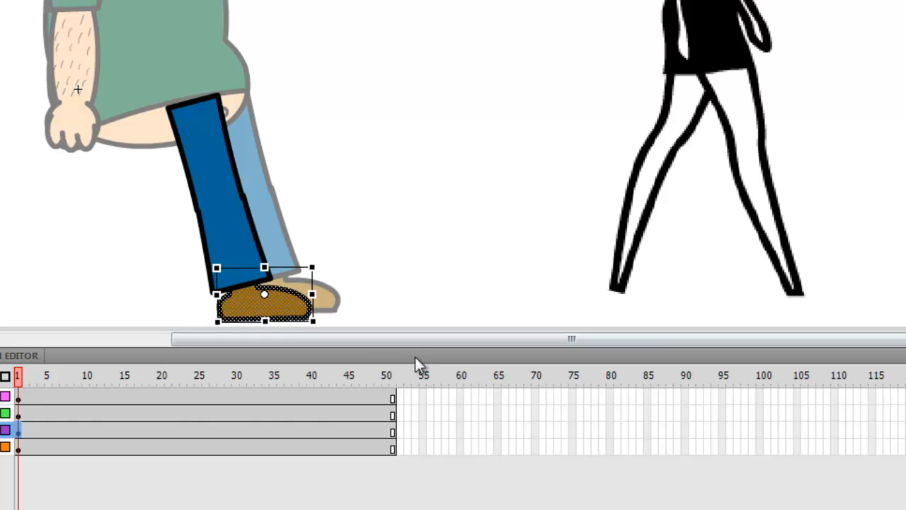
Insert keyframes at frame 4 on the Top Leg, Bottom Leg and Foot layers, where the reference walk changes pose
left_click(25, 397)
left_click(34, 398)
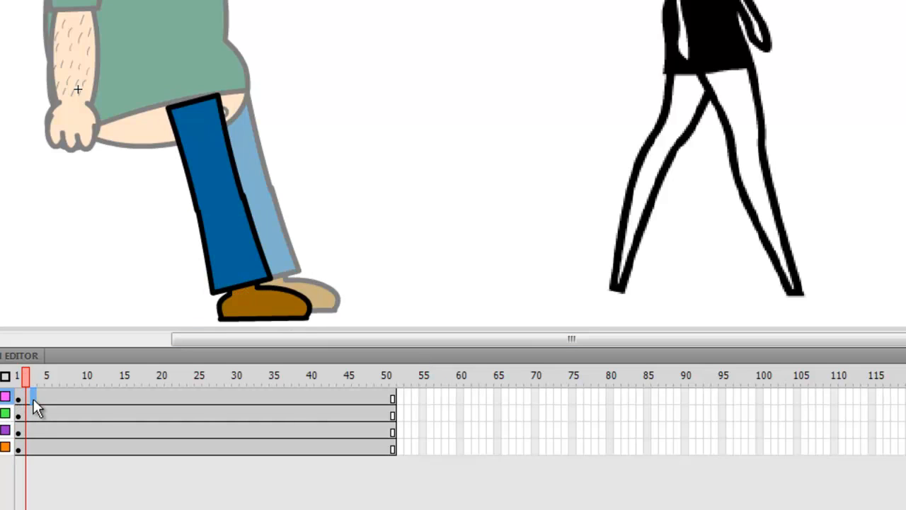
left_click(41, 398)
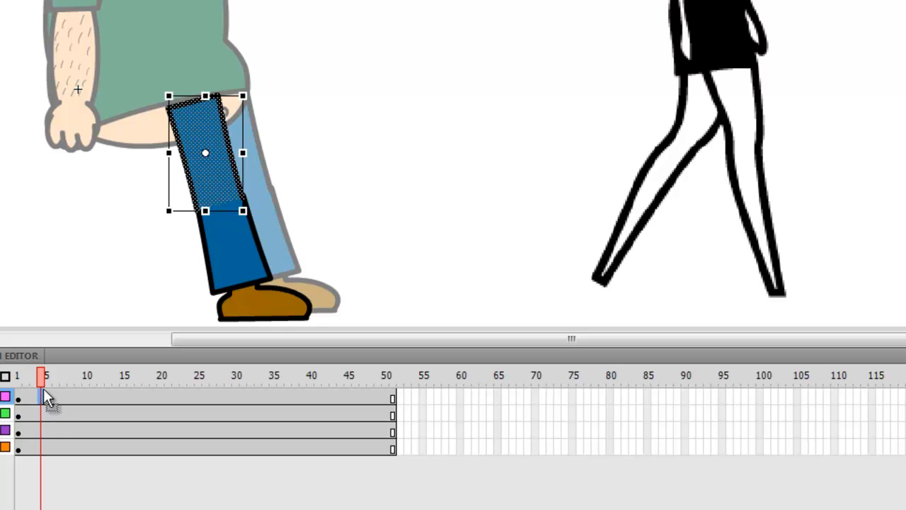
left_click(40, 432, "shift")
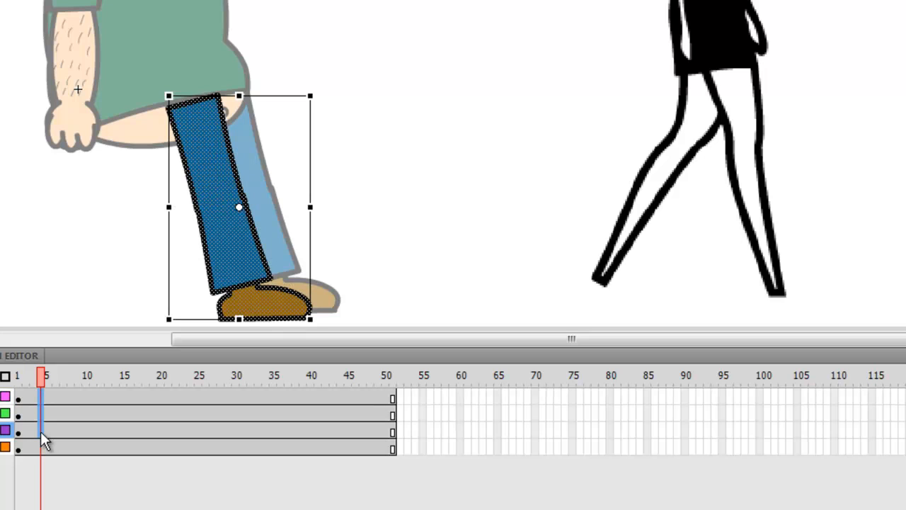
right_click(41, 432)
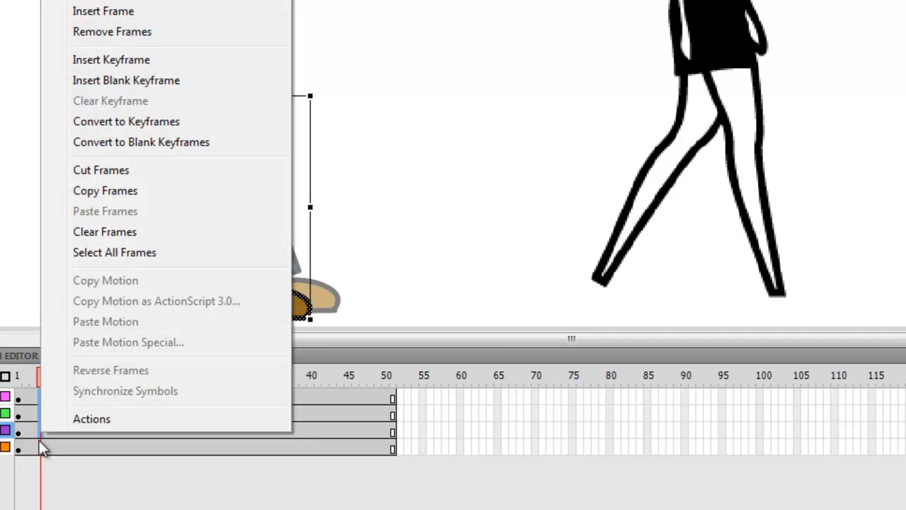
left_click(137, 64)
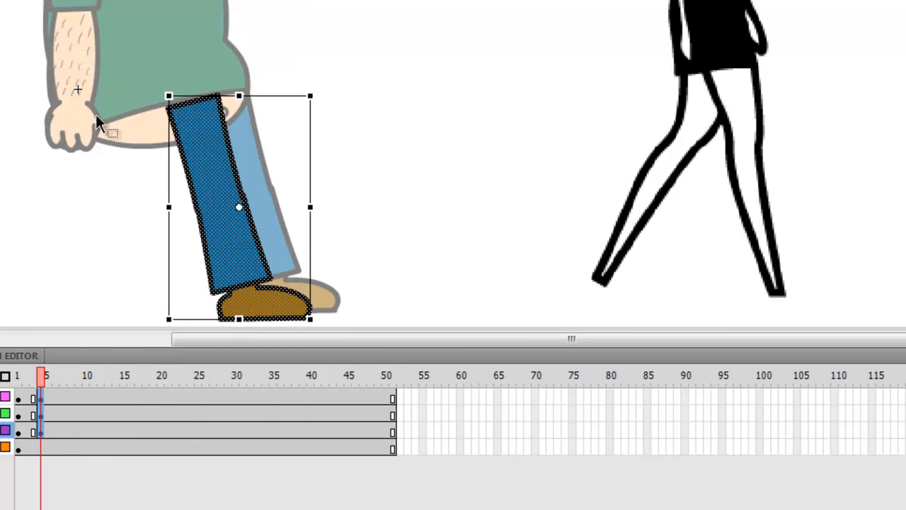
On frame 4, rotate the upper and lower leg to a more upright pose like the reference and rejoin them at the knee
left_click(19, 399)
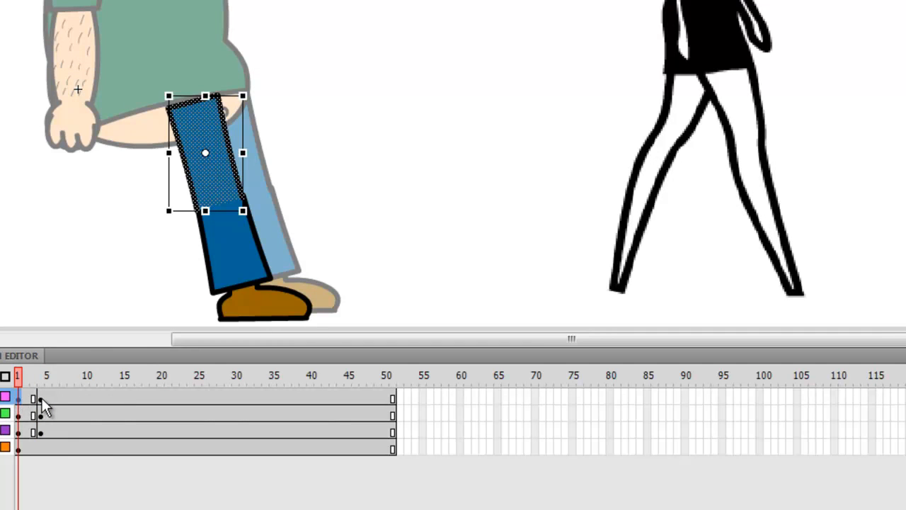
left_click(41, 398)
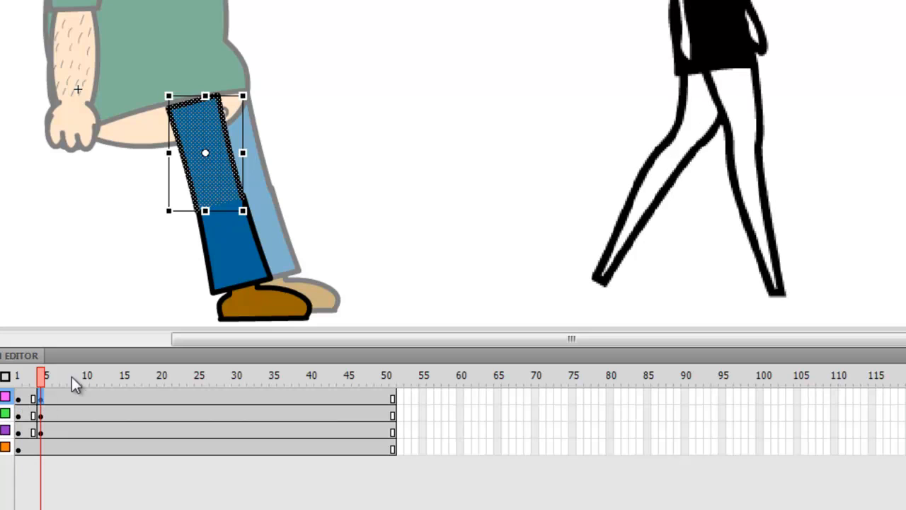
left_click_drag(246, 212, 253, 238)
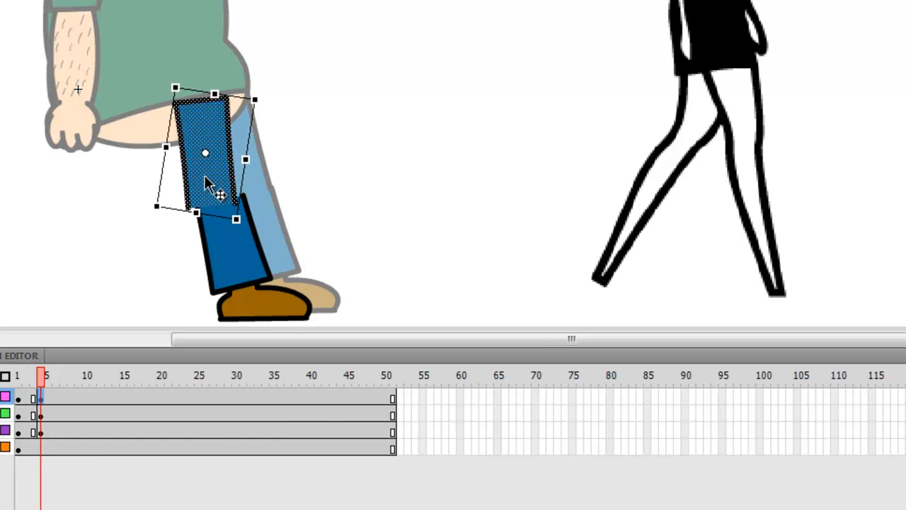
left_click(233, 261)
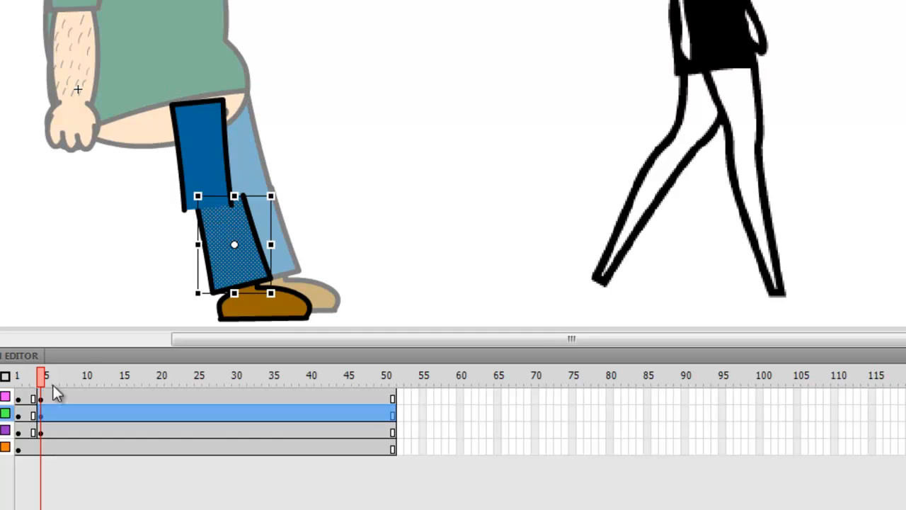
left_click(41, 417)
left_click_drag(287, 288, 273, 303)
left_click_drag(215, 261, 202, 261)
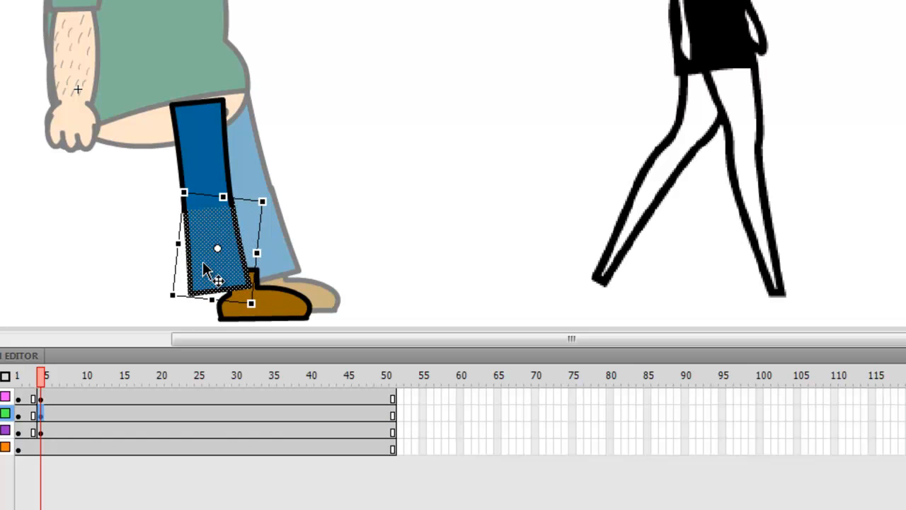
On frame 4 of the Foot layer, move the foot back under the trouser cuff and compare the pose with frame 1
left_click(279, 304)
left_click(37, 429)
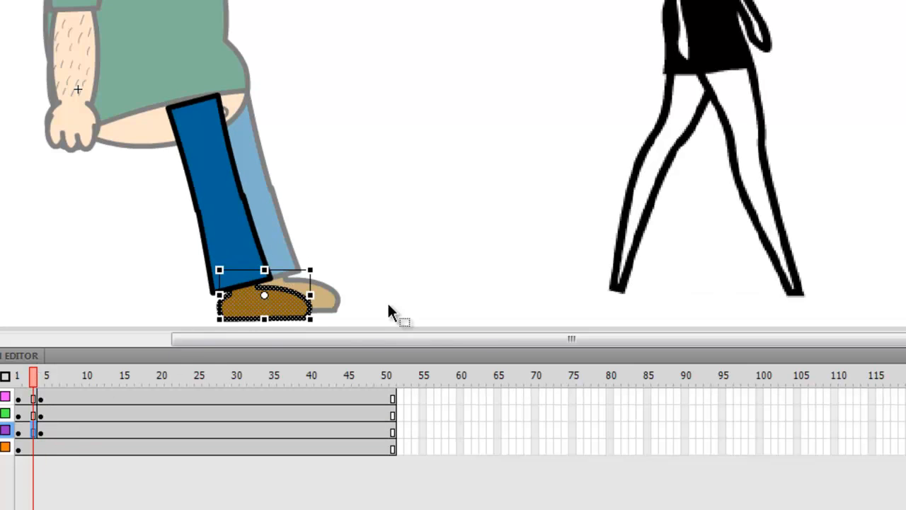
left_click(40, 431)
left_click(284, 309)
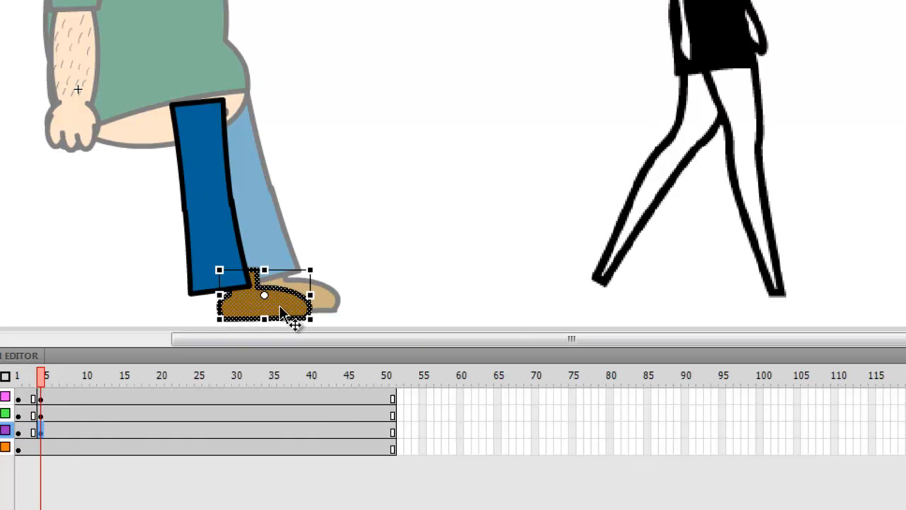
left_click_drag(284, 309, 254, 311)
left_click(18, 397)
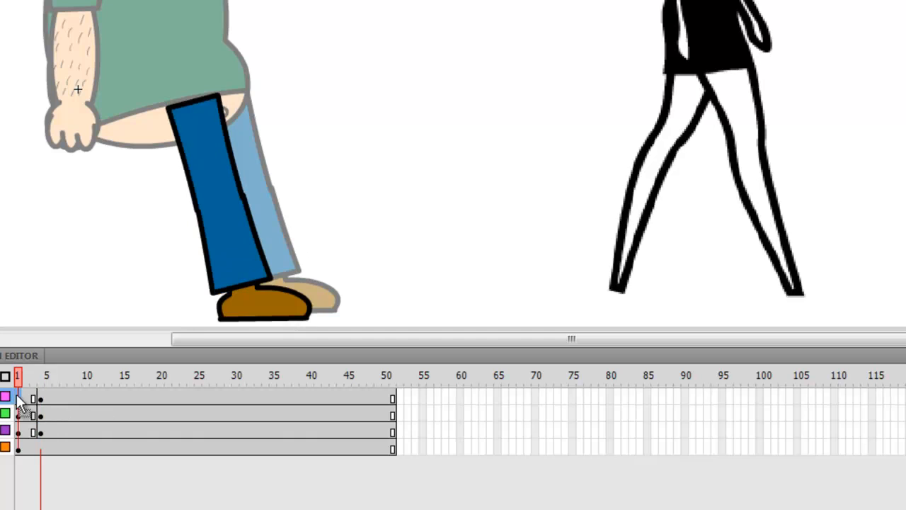
left_click(39, 398)
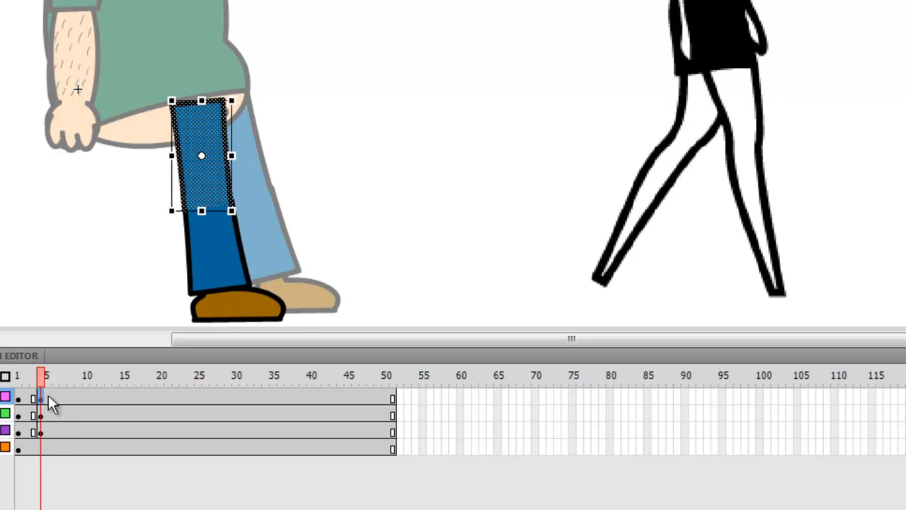
Insert keyframes at frame 7 on the Top Leg, Bottom Leg and Foot layers, at the next pose change of the reference walk
left_click(48, 396)
left_click(55, 397)
left_click(64, 398)
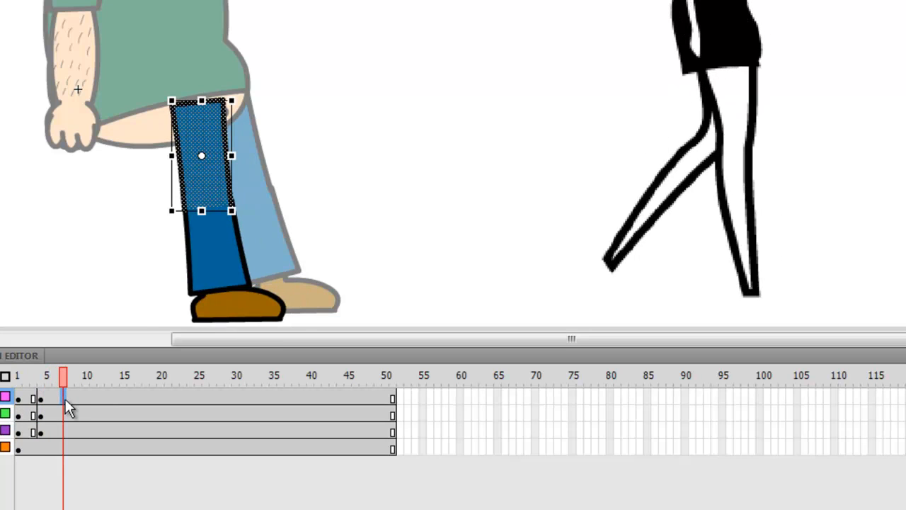
left_click(59, 397)
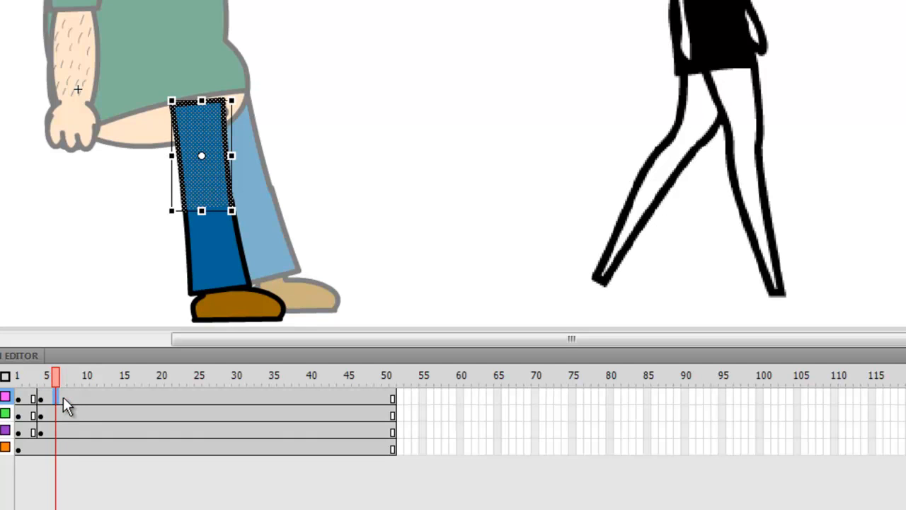
left_click(63, 397)
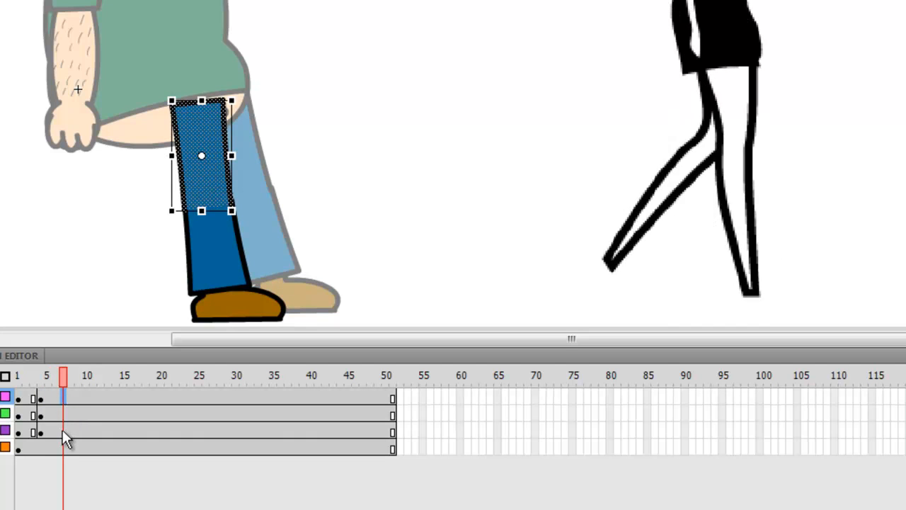
right_click(62, 430)
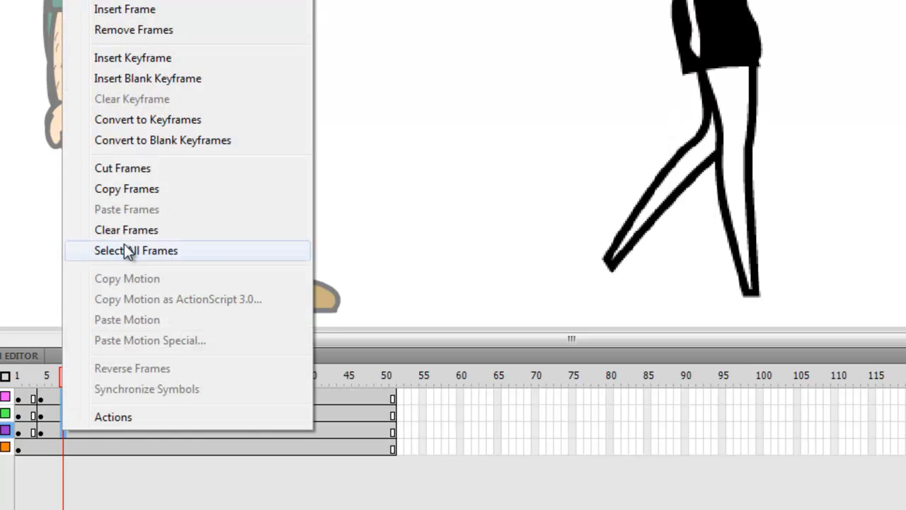
left_click(170, 60)
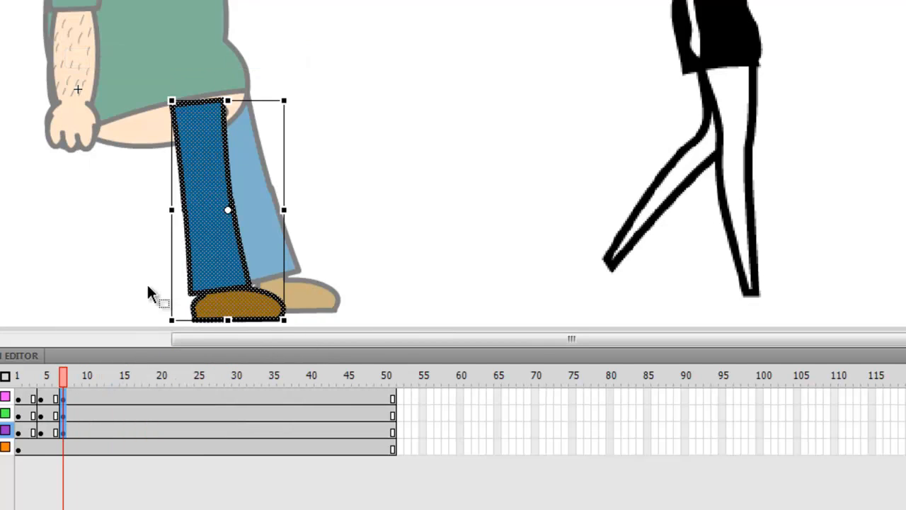
On frame 7 of the Top Leg layer, rotate the upper leg slightly toward vertical and shift it back from the belly's front
left_click(350, 216)
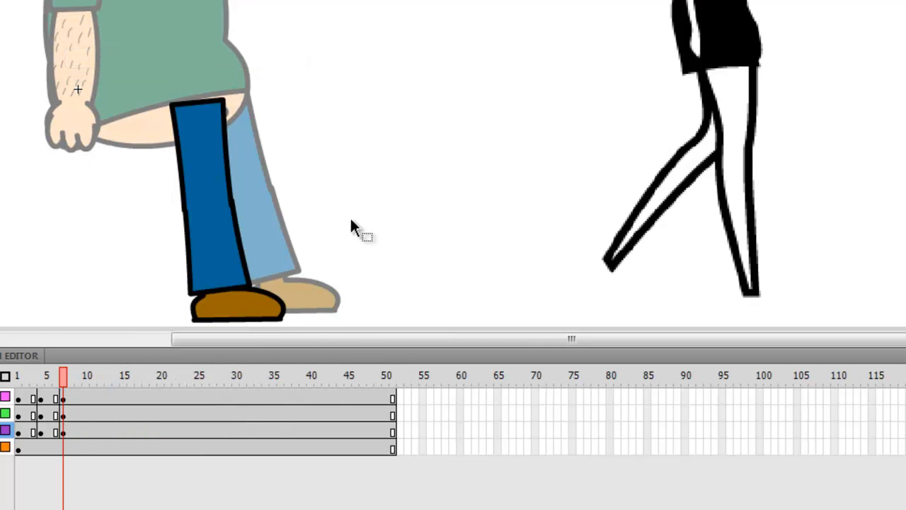
left_click(222, 151)
left_click(62, 399)
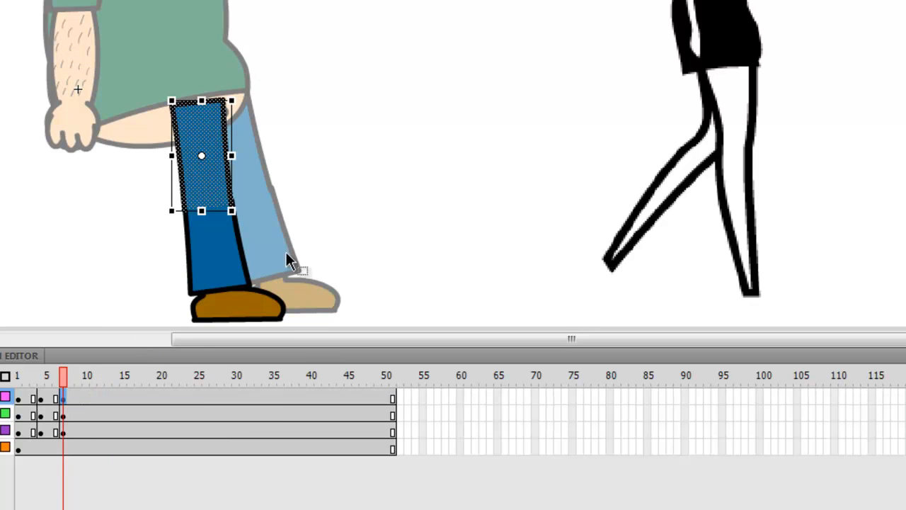
mouse_move(236, 214)
left_mouse_down()
mouse_move(229, 217)
mouse_move(245, 221)
left_mouse_up()
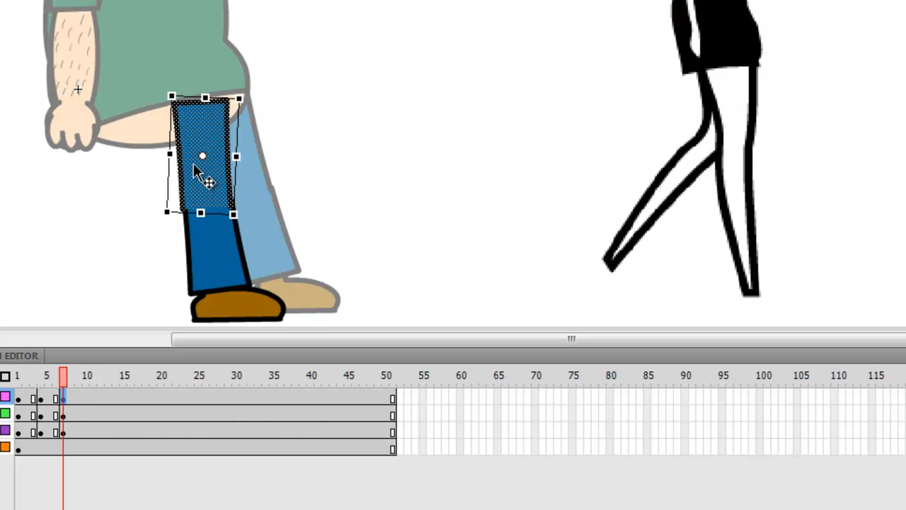
mouse_move(198, 185)
left_mouse_down()
mouse_move(178, 188)
mouse_move(189, 194)
left_mouse_up()
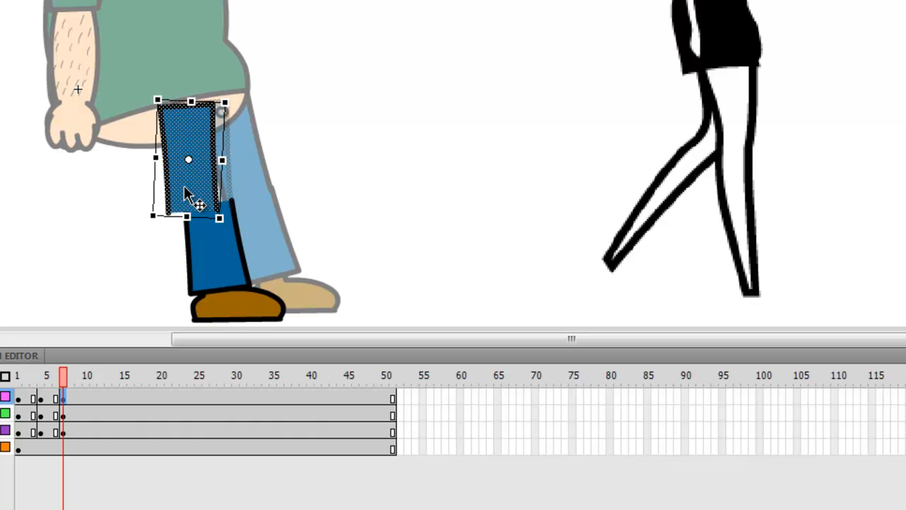
On frame 7 of the Bottom Leg layer, rotate the lower leg nearly upright and move it back to meet the upper leg
left_click(208, 255)
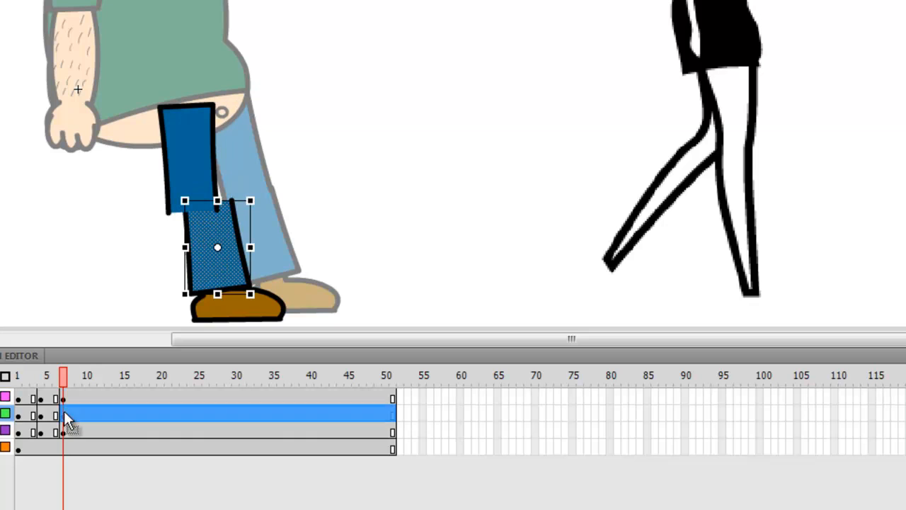
left_click(64, 415)
left_click_drag(253, 300, 260, 309)
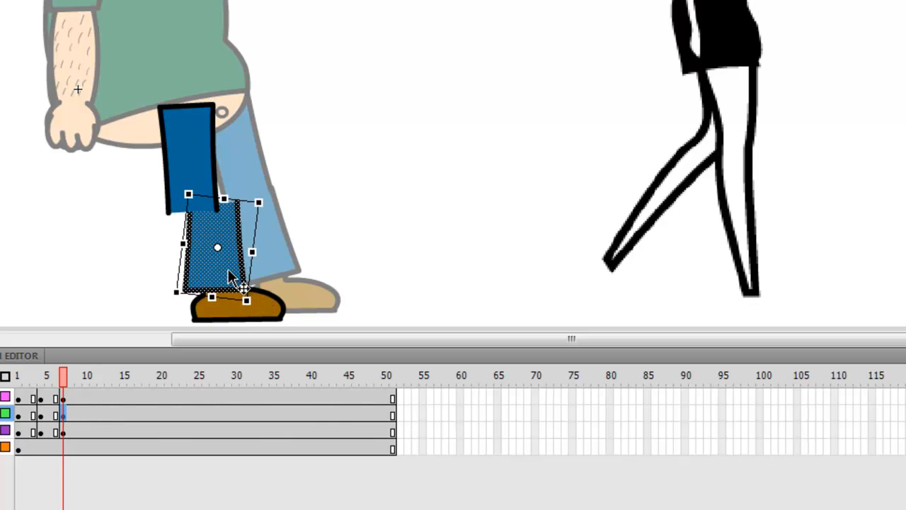
left_click_drag(228, 270, 209, 278)
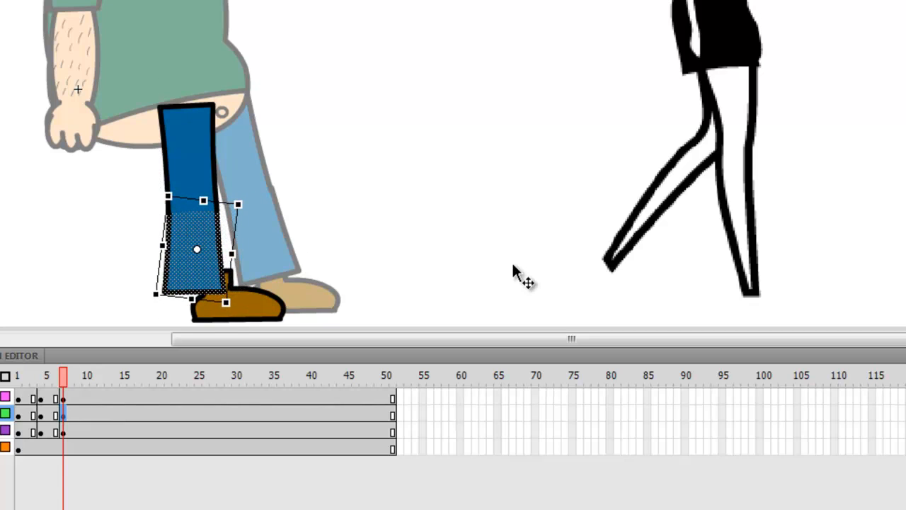
key("Up")
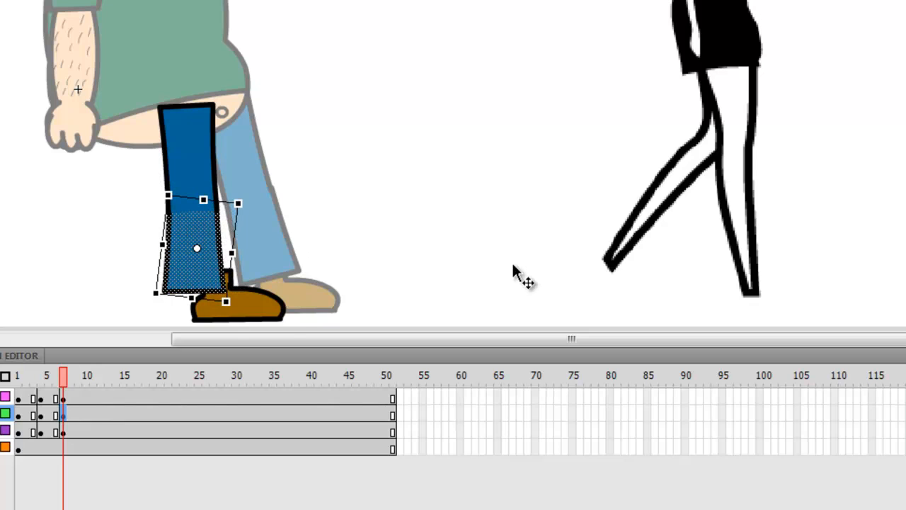
On frame 7 of the Foot layer, move the foot back and slightly up to sit under the trouser cuff
left_click(282, 317)
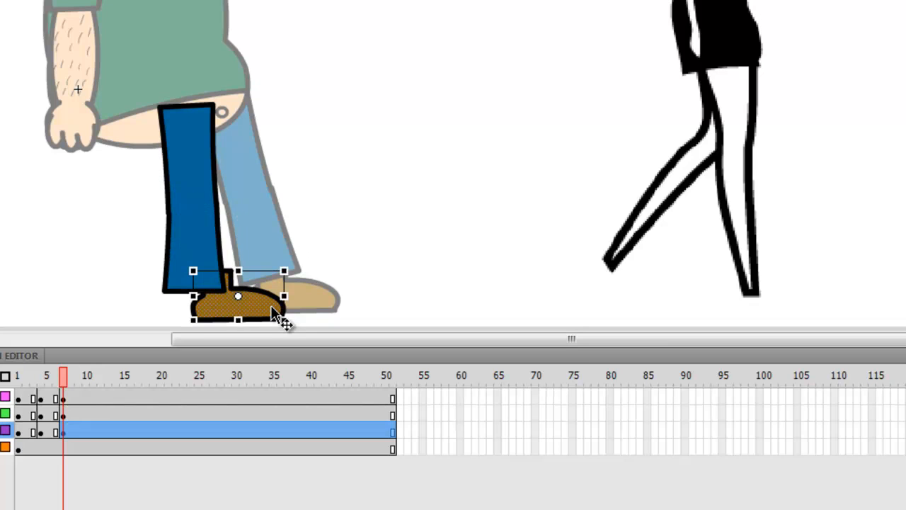
left_click(65, 432)
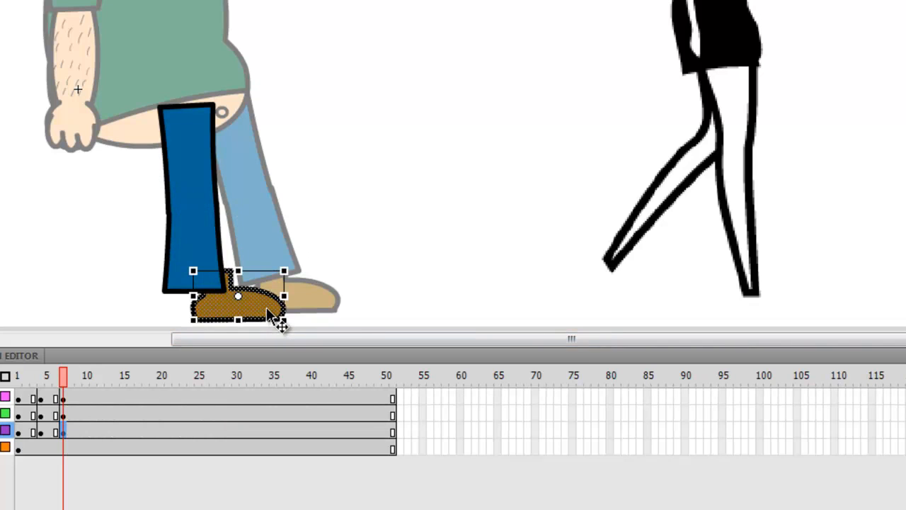
left_click_drag(265, 308, 238, 302)
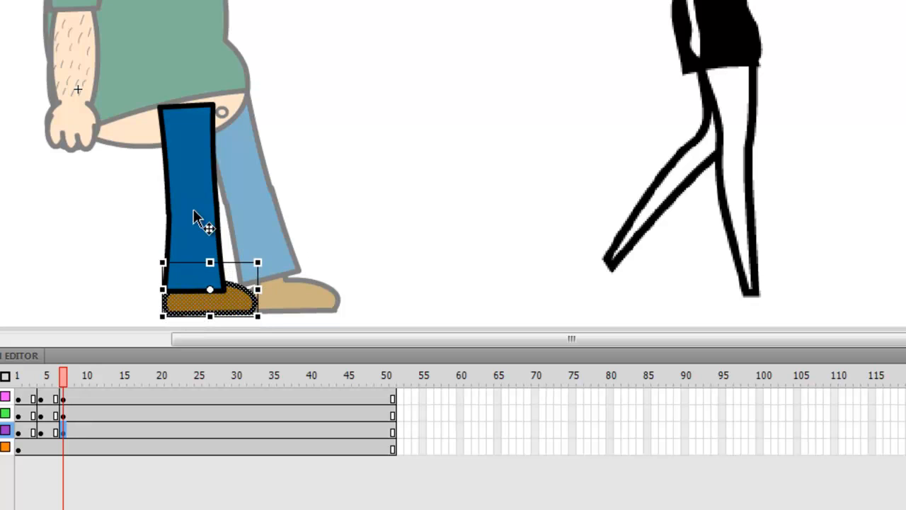
left_click(37, 431)
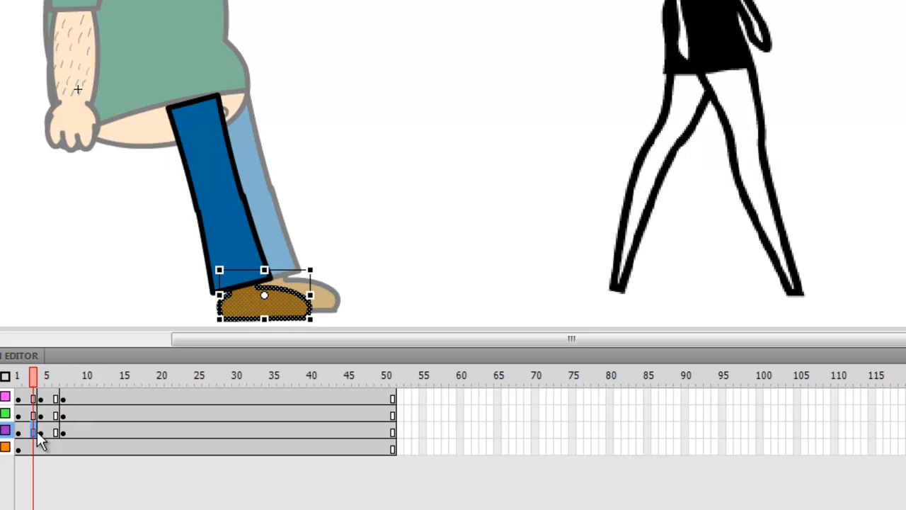
Insert keyframes at frame 10 on the Top Leg, Bottom Leg and Foot layers, at the next pose change of the reference walk
left_click(41, 432)
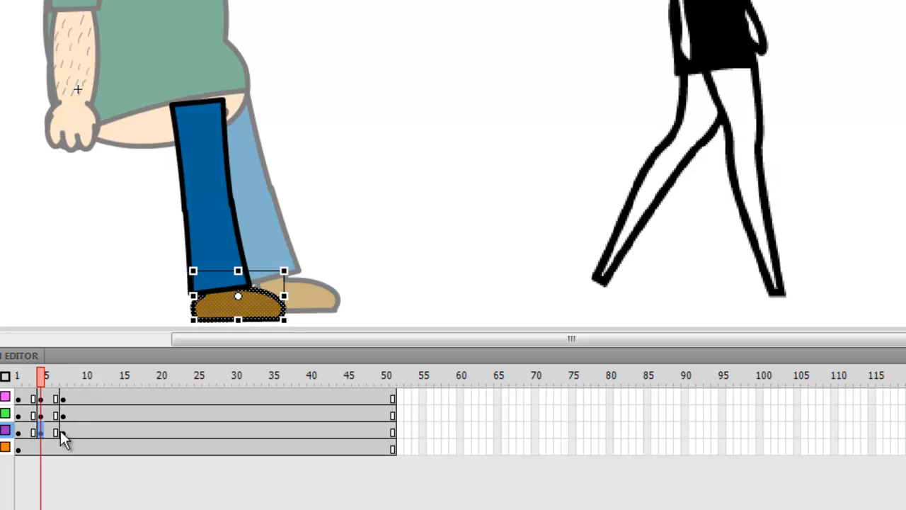
left_click(62, 431)
left_click(74, 399)
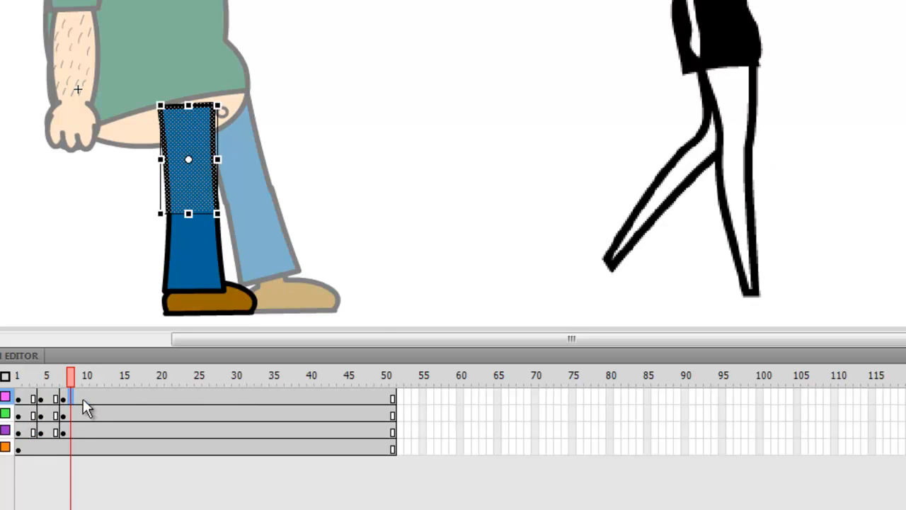
left_click(87, 399)
left_click(93, 399)
left_click(87, 397)
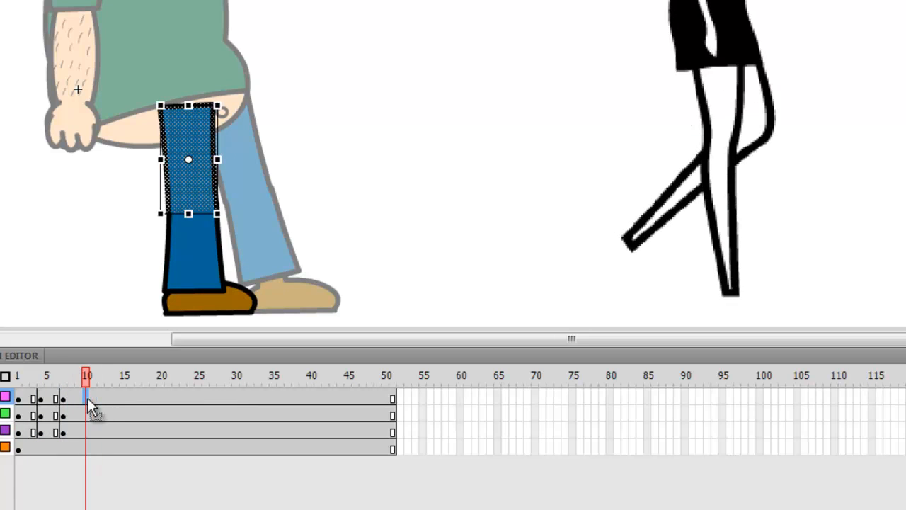
left_click(79, 395)
left_click(87, 399)
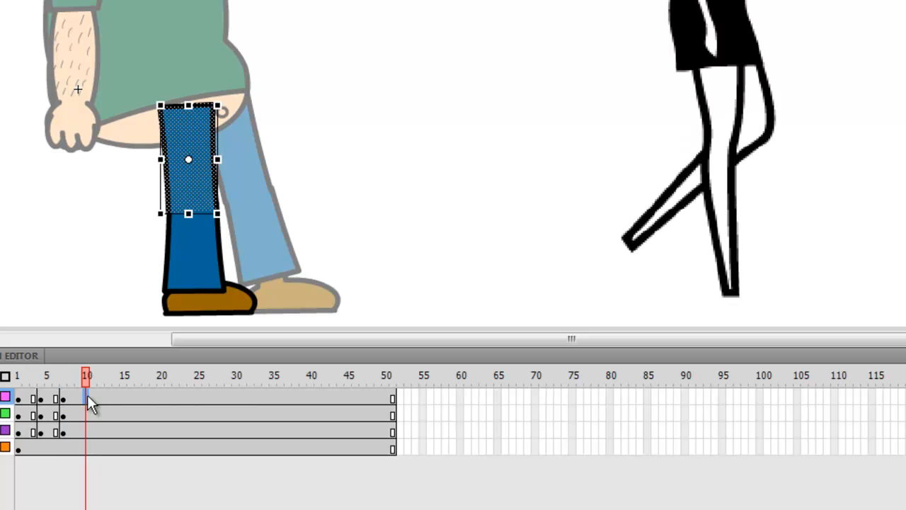
left_click(87, 434, "shift")
right_click(87, 435)
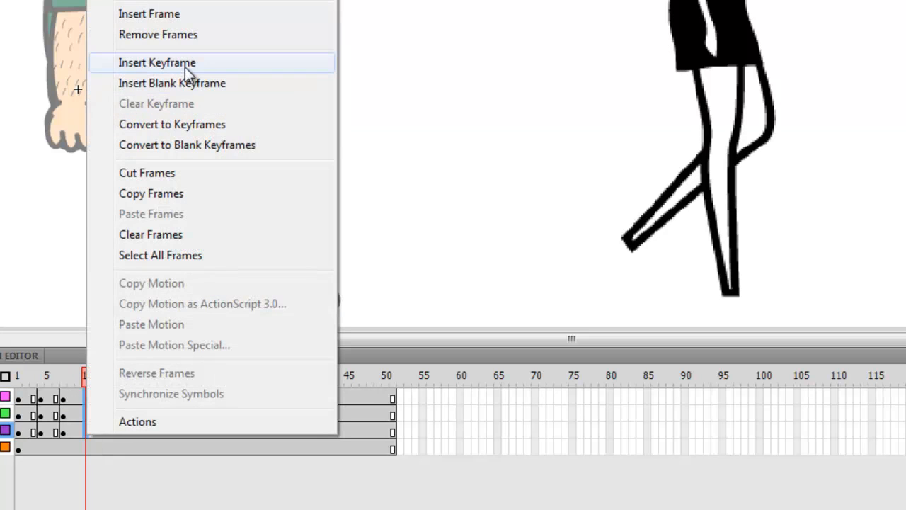
left_click(185, 64)
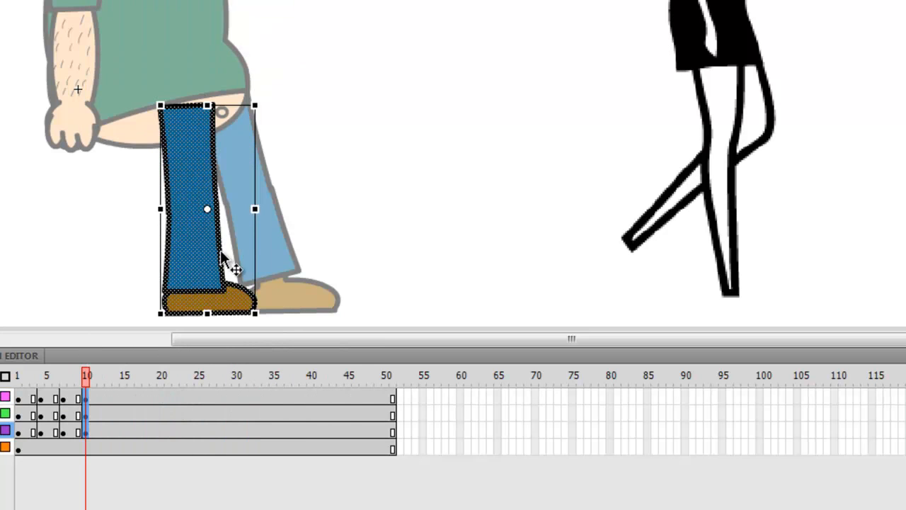
On frame 10, move the upper leg, lower leg and foot together straight back from the belly's front, comparing against the frame 7 pose
left_click(57, 399)
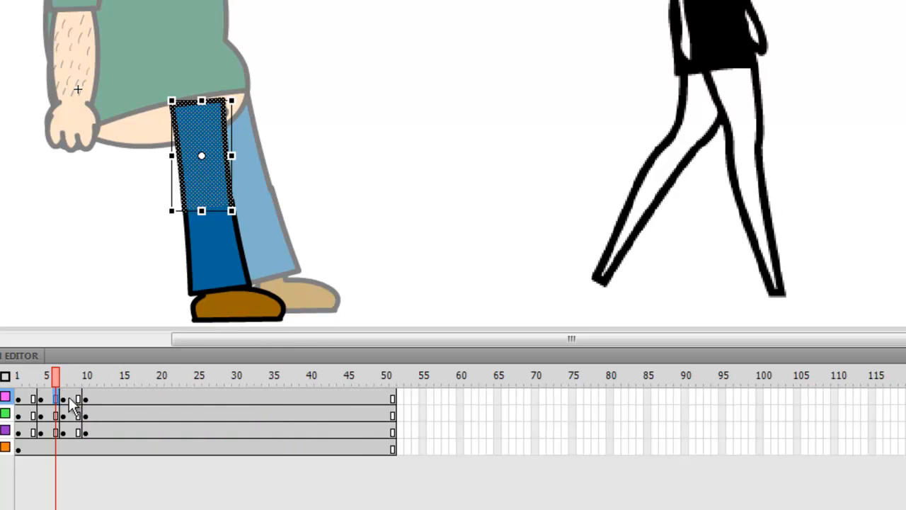
key("period")
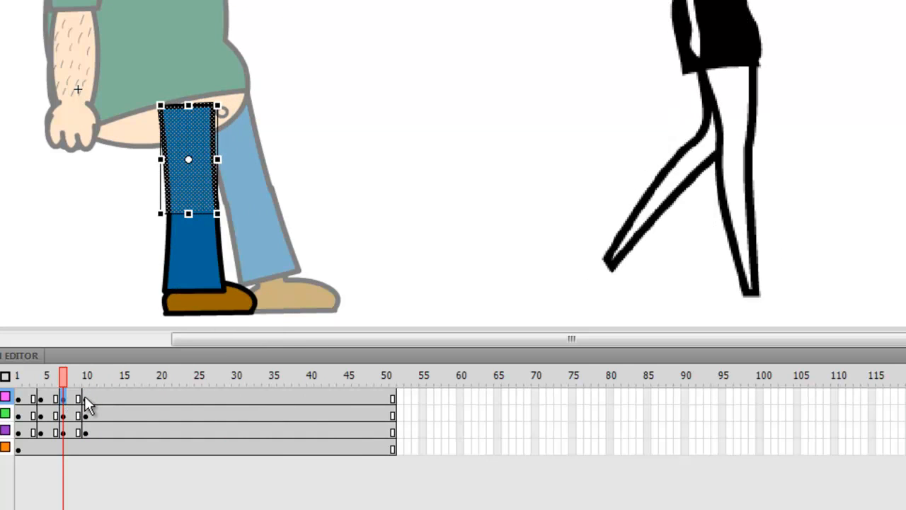
left_click(84, 398)
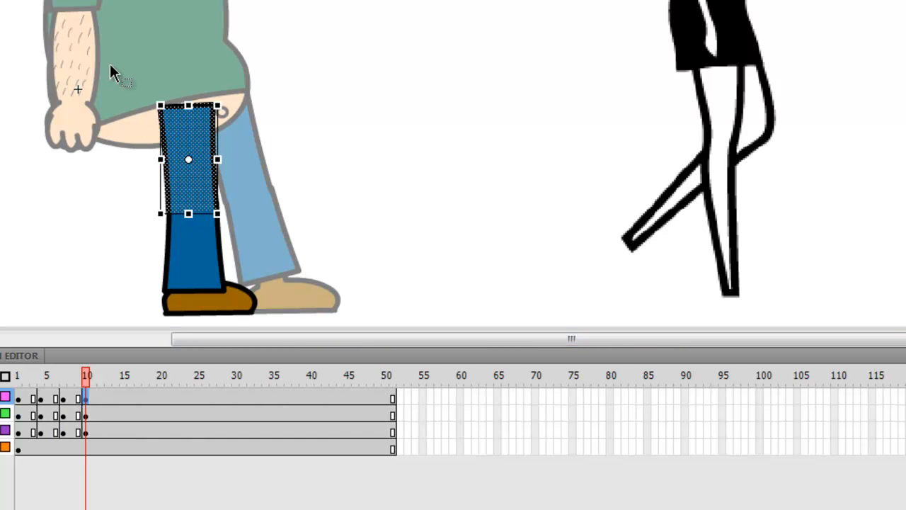
left_click_drag(109, 67, 290, 322)
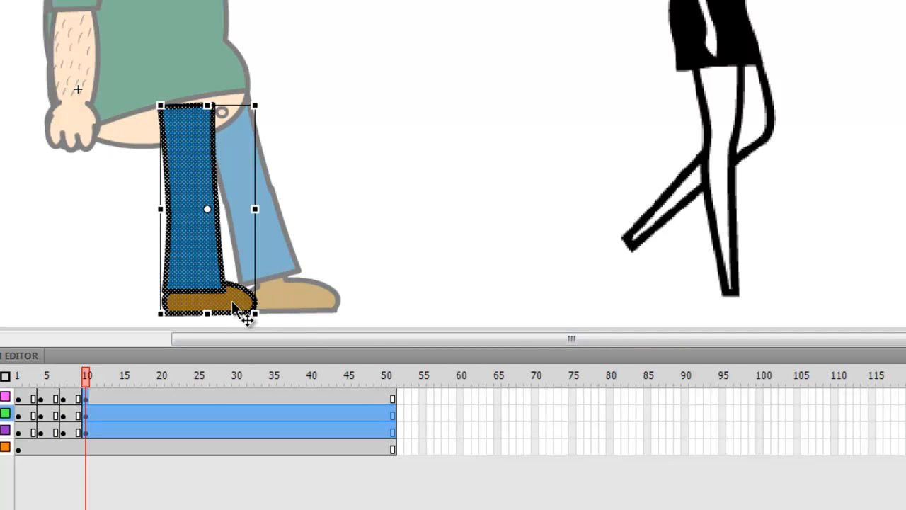
left_click_drag(234, 302, 213, 303)
left_click(63, 399)
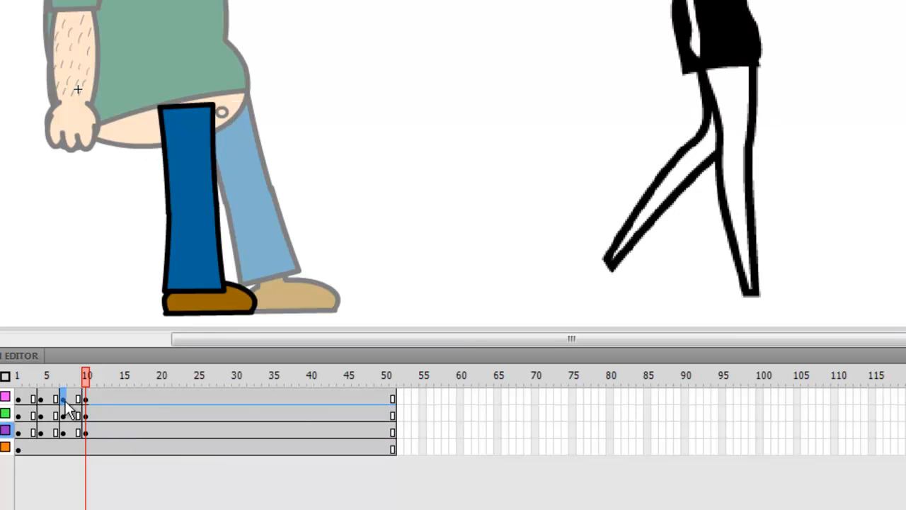
left_click(85, 399)
Insert keyframes at frame 13 on the Top Leg, Bottom Leg and Foot layers, where the reference figure's pose changes again
left_click(93, 400)
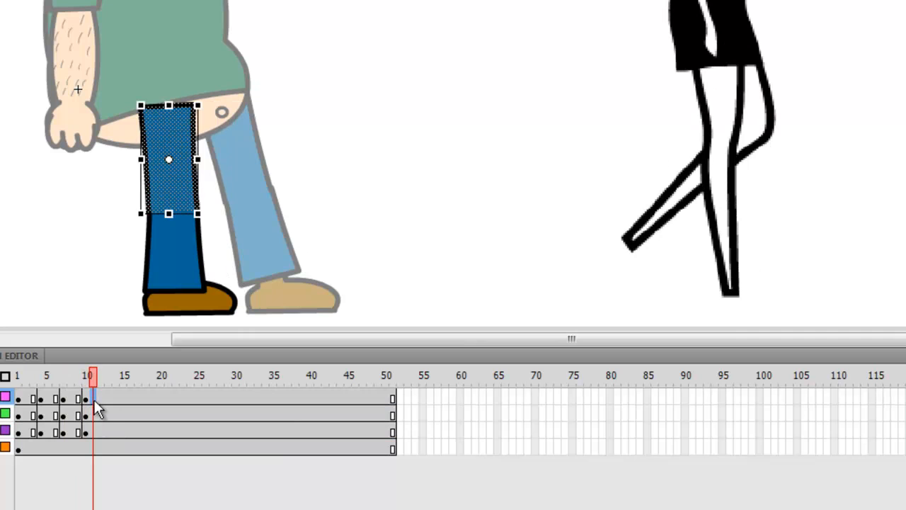
left_click(101, 399)
left_click(110, 399)
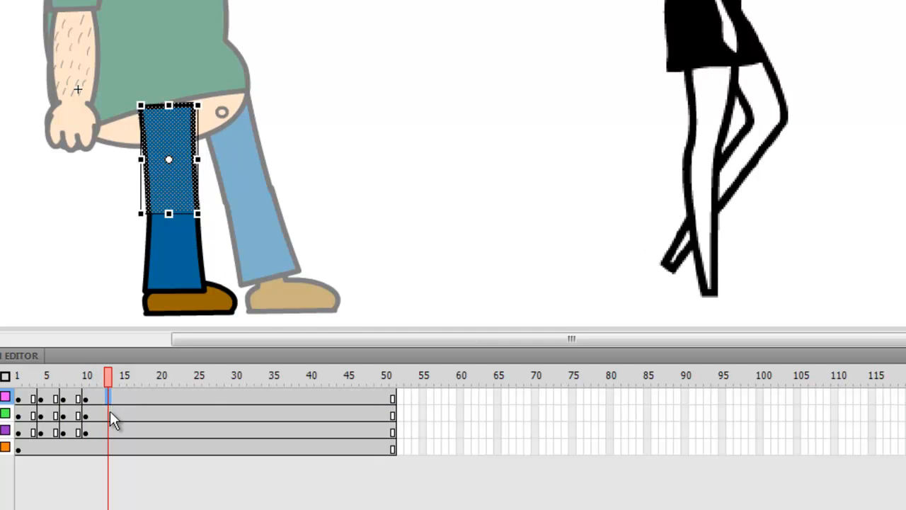
right_click(109, 432)
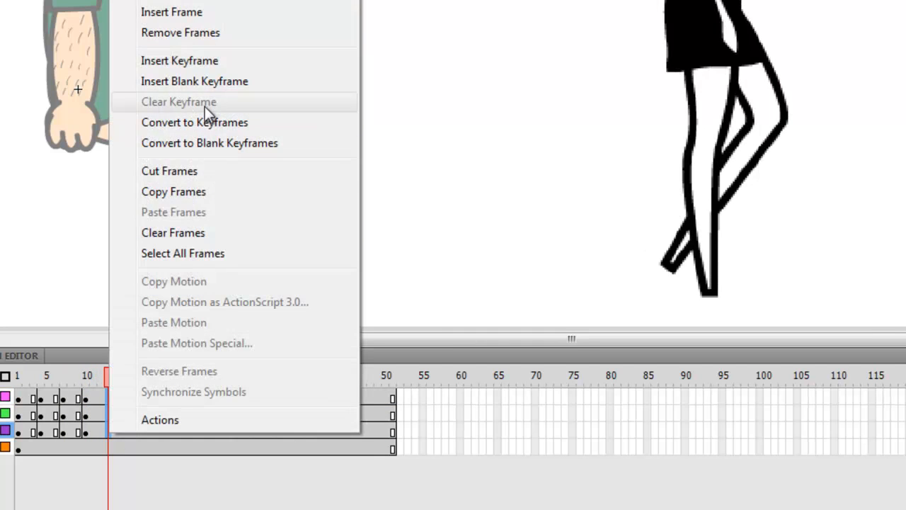
left_click(214, 63)
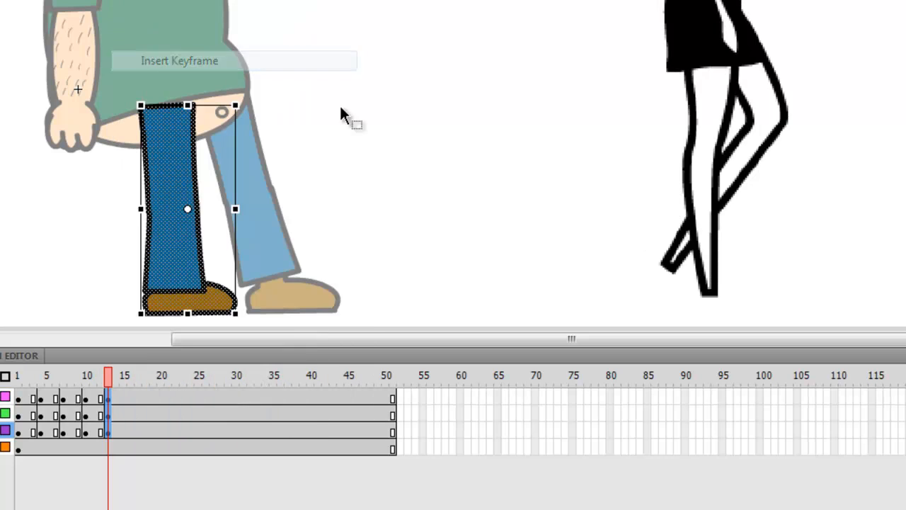
On frame 13 of the Top Leg layer, rotate the upper leg slightly clockwise and shift it back a little
left_click(388, 132)
left_click(154, 159)
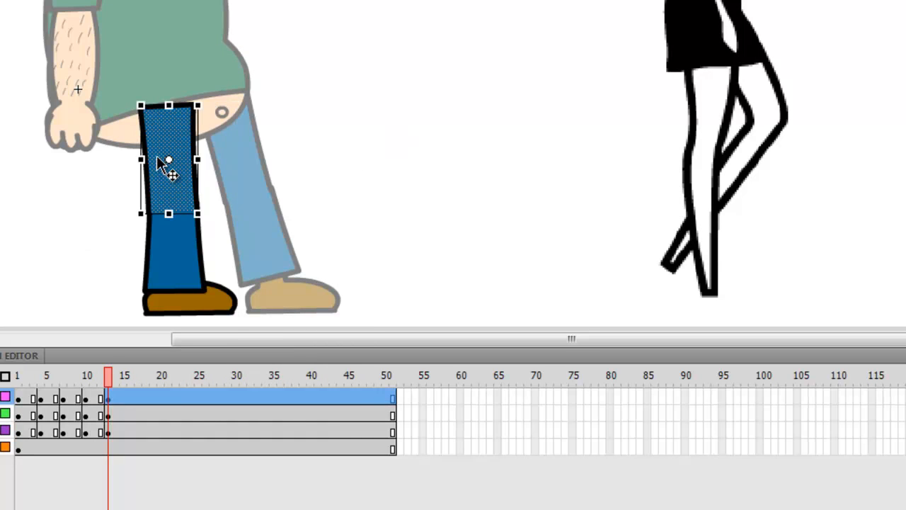
left_click(107, 399)
left_click_drag(213, 227, 173, 203)
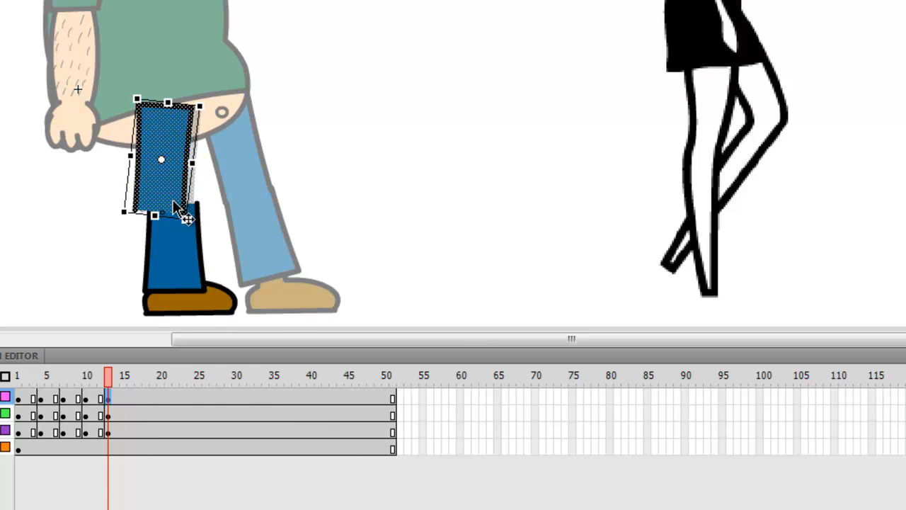
On frame 13 of the Bottom Leg layer, rotate the lower leg slightly clockwise and move it back to meet the upper leg
left_click(178, 261)
left_click(106, 415)
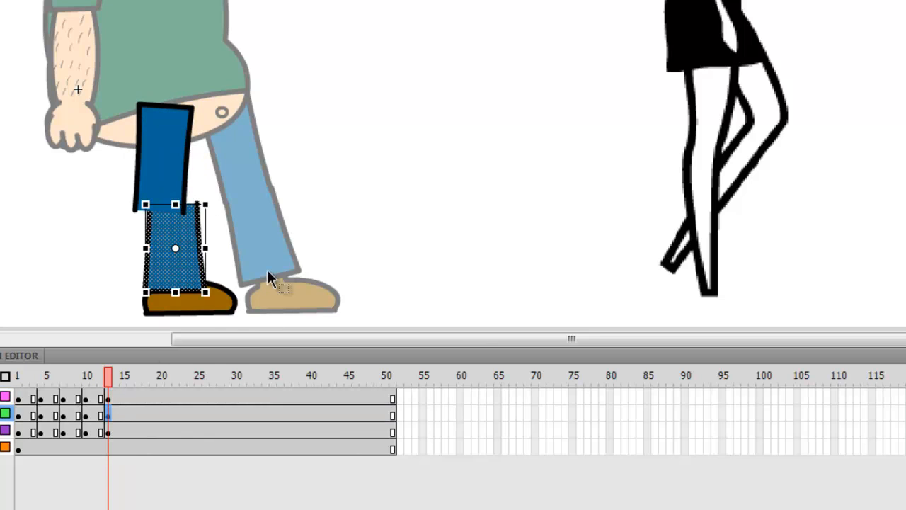
left_click_drag(222, 298, 175, 272)
On frame 13 of the Foot layer, tilt the foot slightly toe-down and move it back under the trouser cuff
left_click(208, 304)
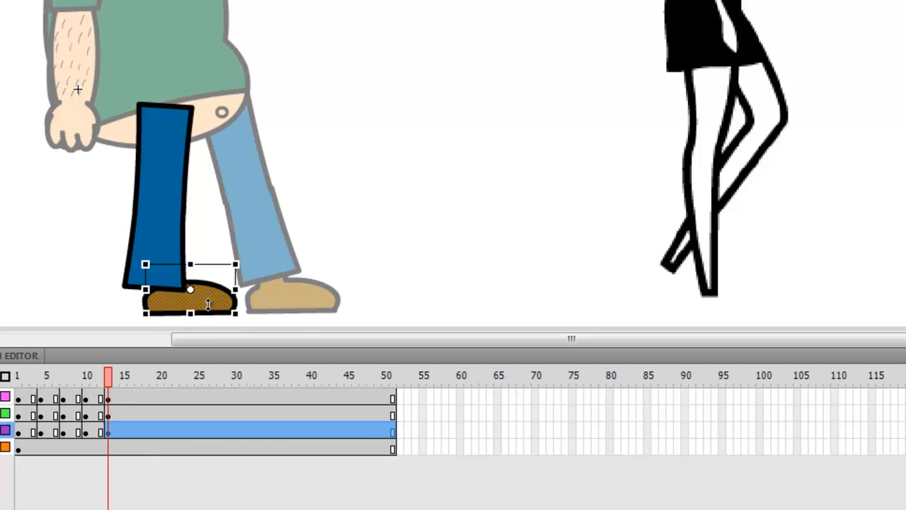
left_click(106, 432)
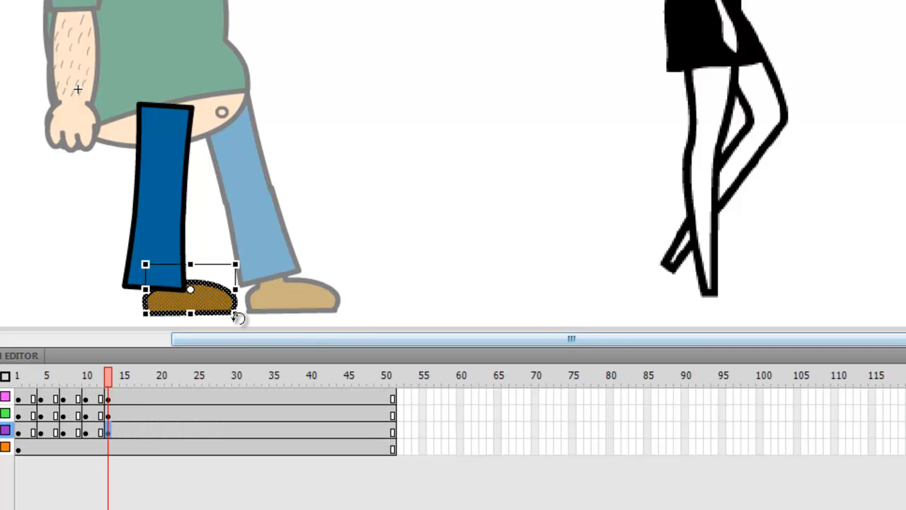
left_click_drag(239, 318, 193, 311)
Insert keyframes at frame 16 on the Top Leg, Bottom Leg and Foot layers for the following walk pose
left_click(121, 396)
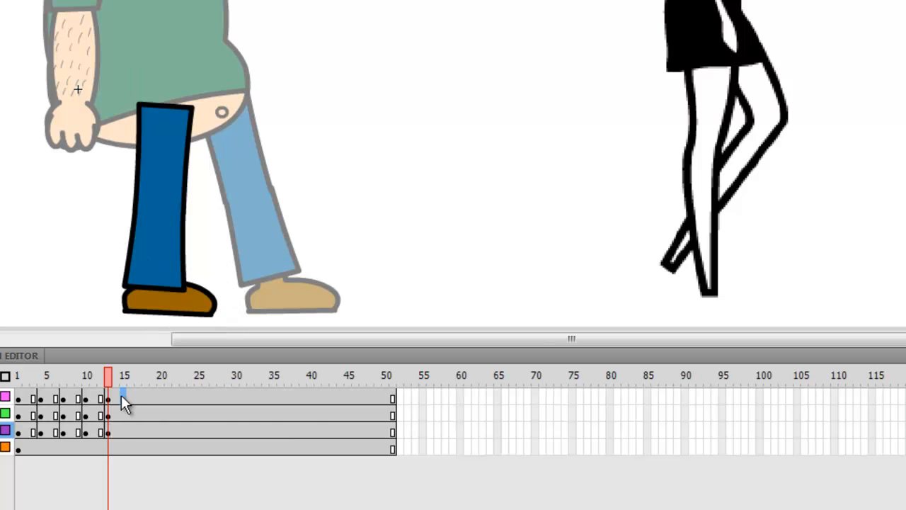
left_click(128, 395)
left_click(130, 432, "shift")
right_click(131, 433)
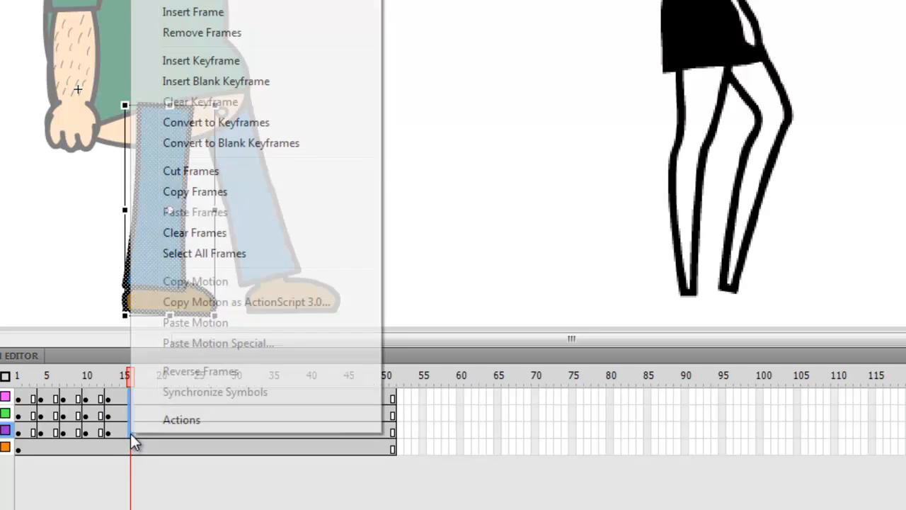
left_click(229, 61)
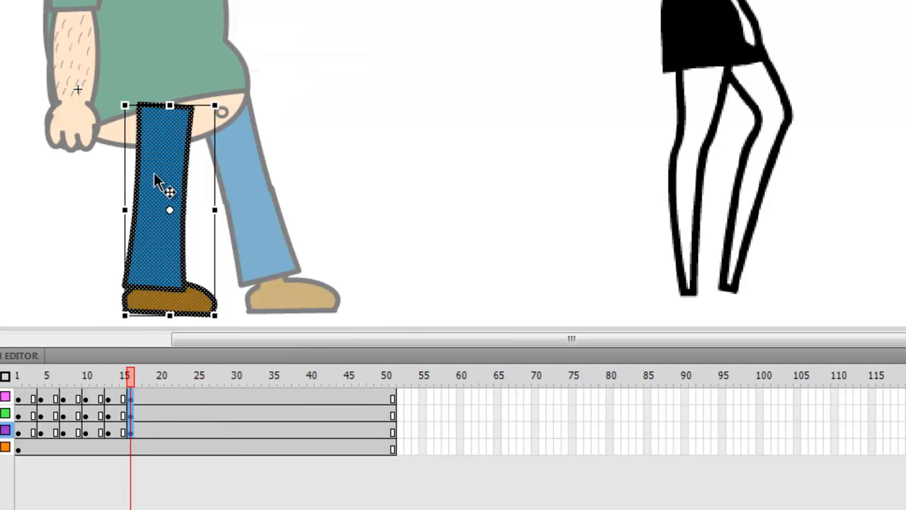
On frame 16, shift the whole front leg slightly back and rotate its upper part a little clockwise
left_click_drag(157, 179, 149, 182)
left_click(343, 180)
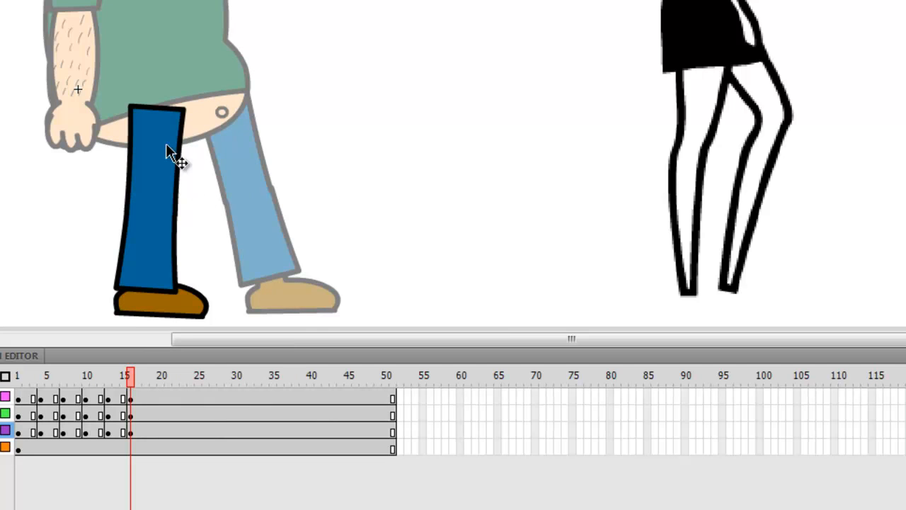
left_click(165, 143)
left_click(128, 395)
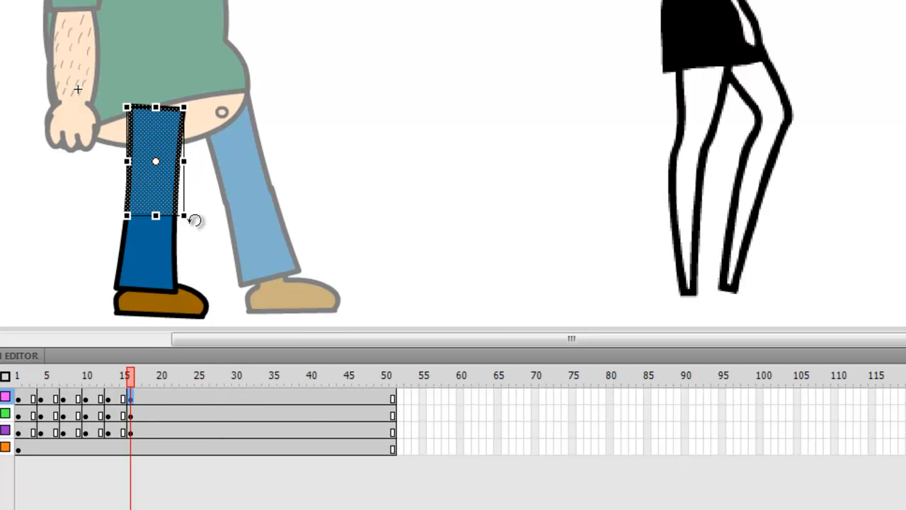
left_click_drag(195, 221, 192, 222)
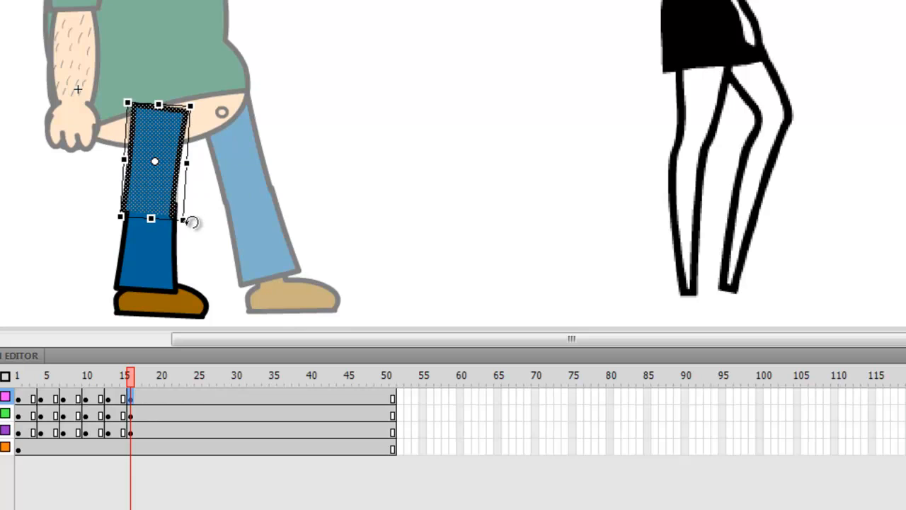
On frame 16 of the Bottom Leg layer, rotate the lower leg slightly clockwise and align it with the bottom of the upper leg
left_click(148, 274)
left_click(132, 415)
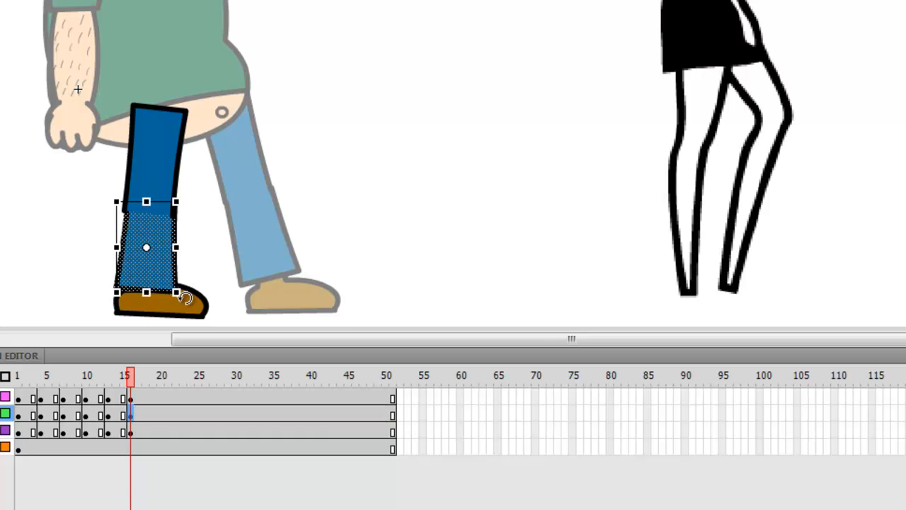
left_click_drag(183, 302, 159, 269)
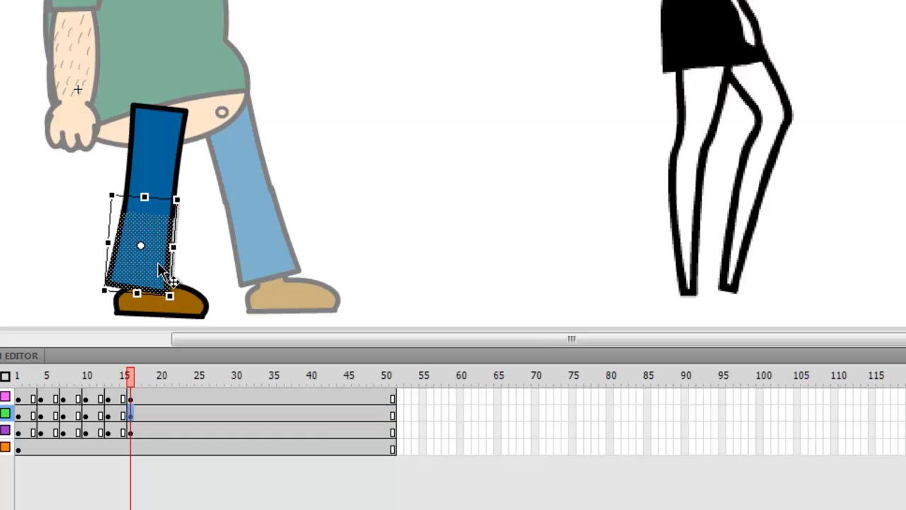
On frame 16 of the Foot layer, tilt the foot further toe-down and move it back beneath the lower leg
left_click(188, 309)
left_click(131, 430)
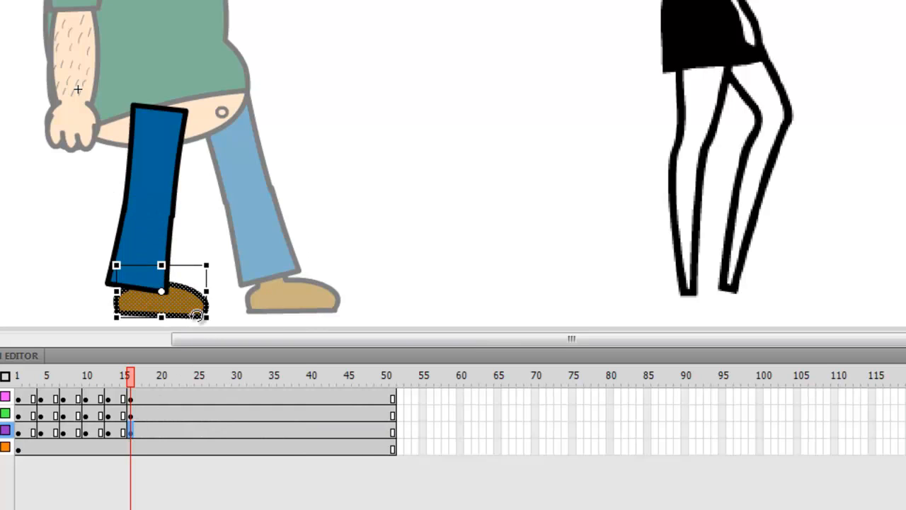
left_click_drag(211, 322, 173, 310)
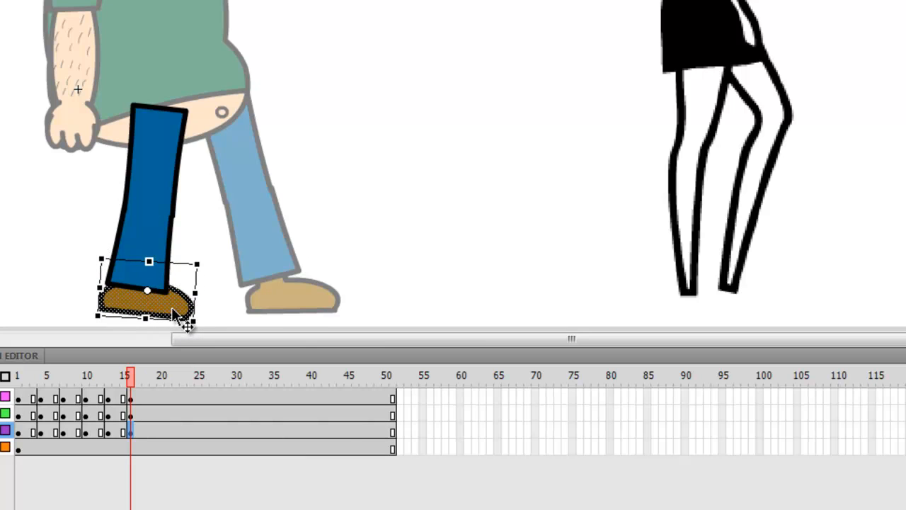
Insert keyframes at frame 19 on the Top Leg, Bottom Leg and Foot layers, matching the reference walk's next pose
left_click(139, 395)
left_click(148, 396)
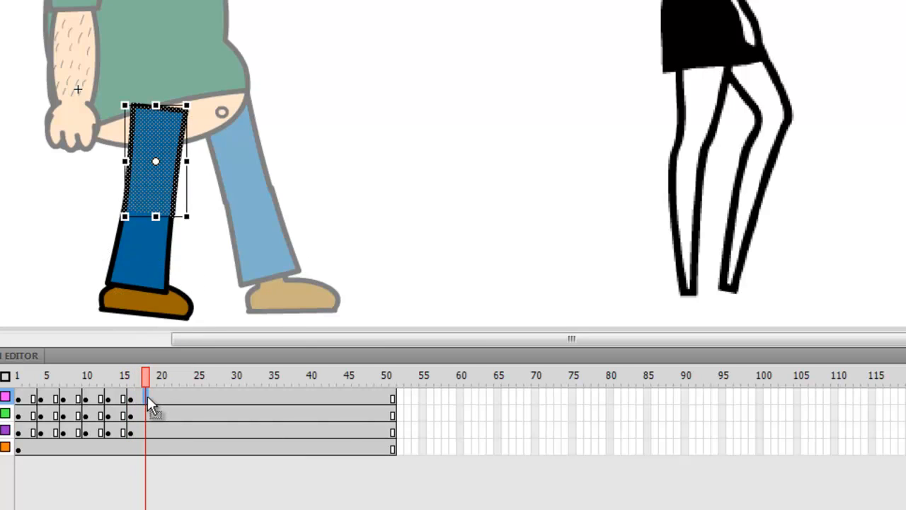
left_click(155, 397)
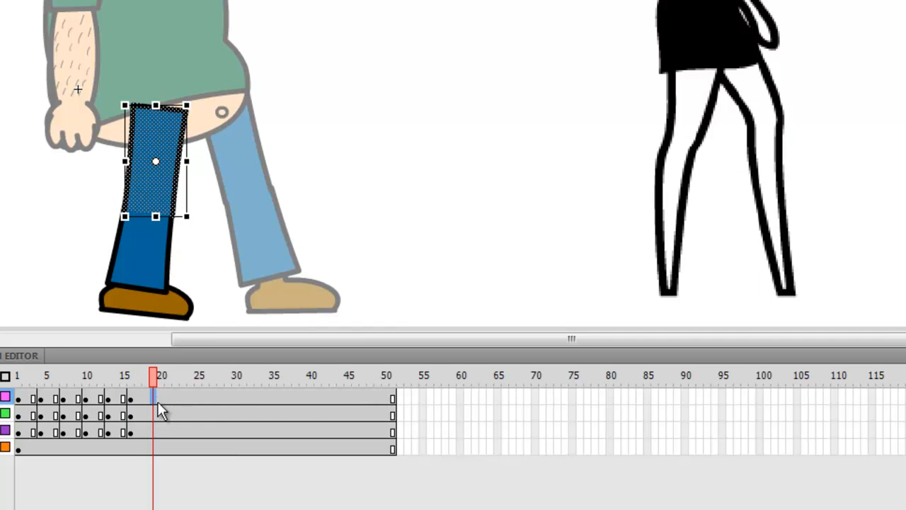
right_click(153, 427)
left_click(243, 63)
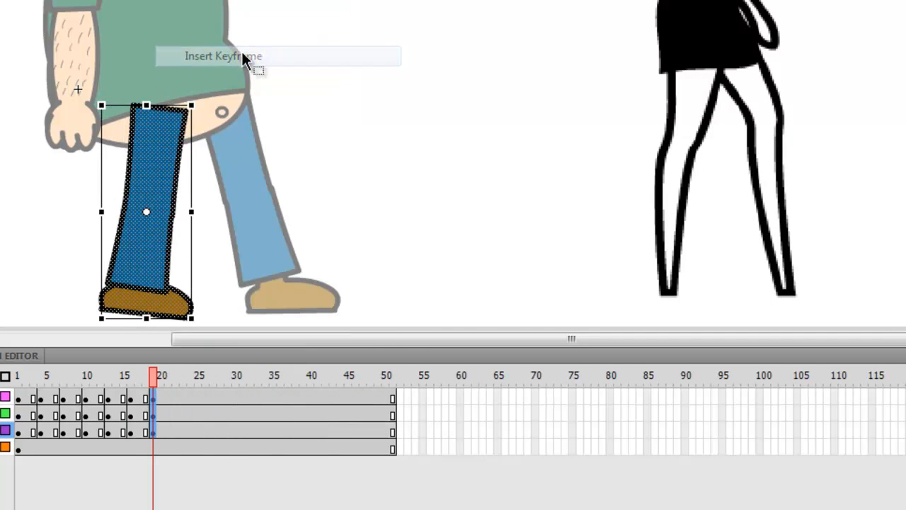
On frame 19, shift the whole front leg slightly back and rotate the upper leg further clockwise
left_click_drag(162, 253, 145, 244)
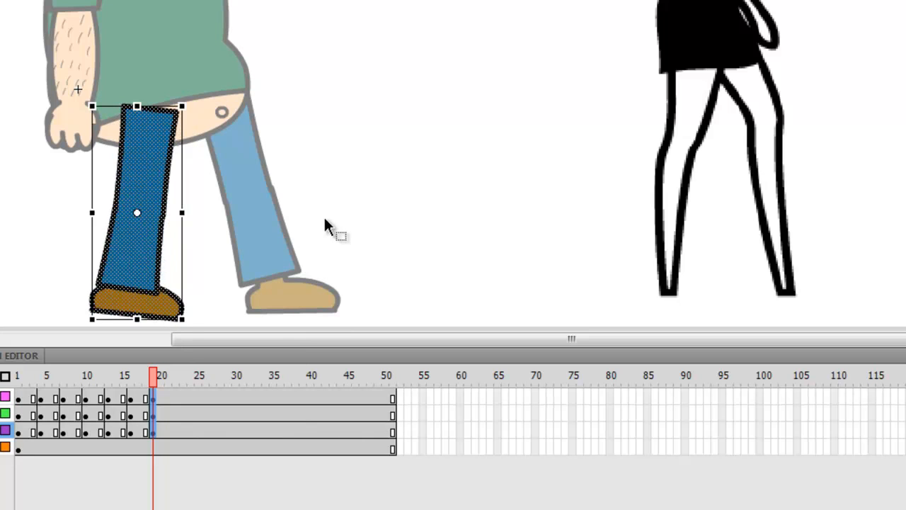
left_click(324, 218)
left_click(166, 396)
left_click(154, 399)
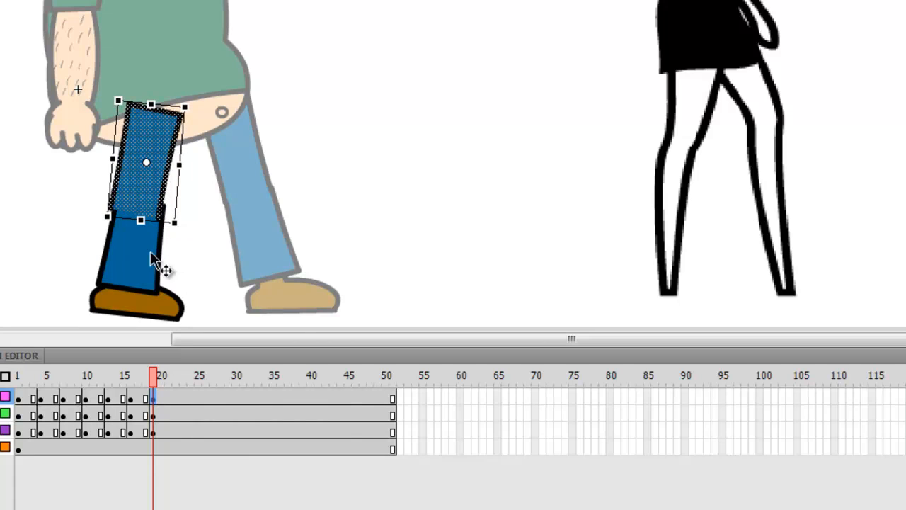
On frame 19 of the Bottom Leg layer, rotate the lower leg clockwise and move it back to line up with the upper leg
left_click(157, 264)
left_click(153, 415)
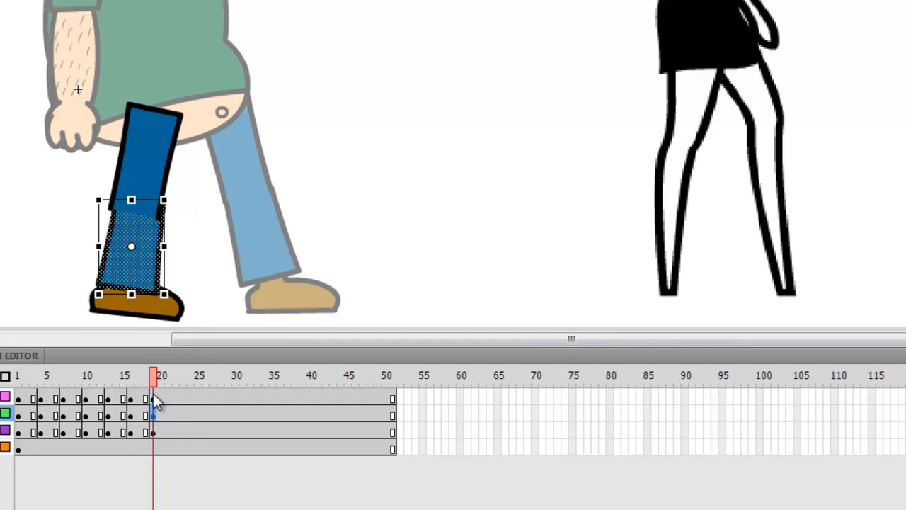
left_click_drag(168, 309, 159, 310)
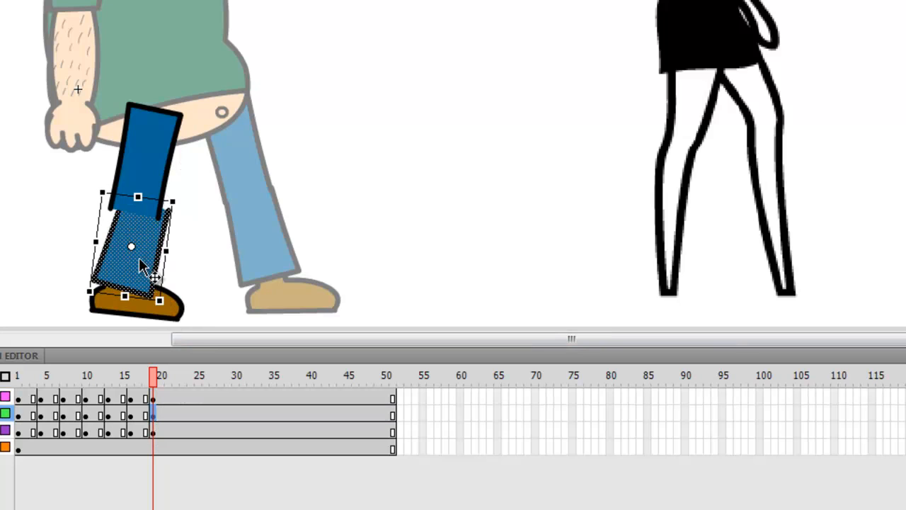
left_click_drag(139, 264, 130, 262)
On frame 19 of the Foot layer, move the foot back beneath the lower leg and tilt it slightly further toe-down
left_click(155, 431)
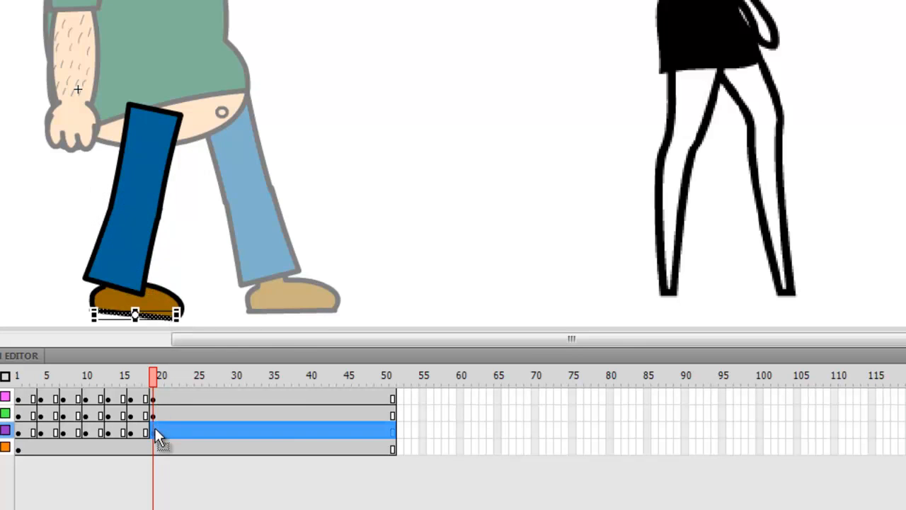
left_click(155, 429)
mouse_move(177, 320)
left_mouse_down()
mouse_move(168, 318)
mouse_move(179, 324)
left_mouse_up()
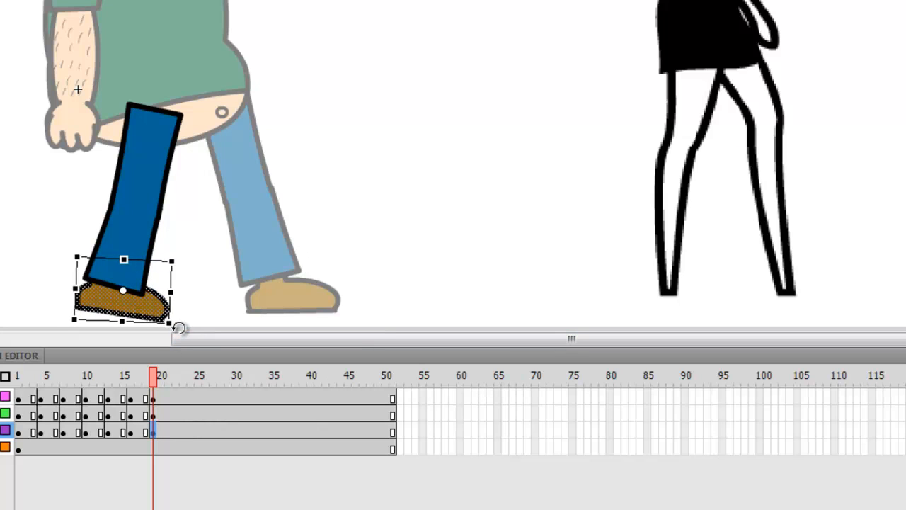
Insert keyframes at frame 22 on the Top Leg, Bottom Leg and Foot layers, matching the reference walk's next pose
left_click(160, 399)
left_click(167, 398)
left_click(176, 398)
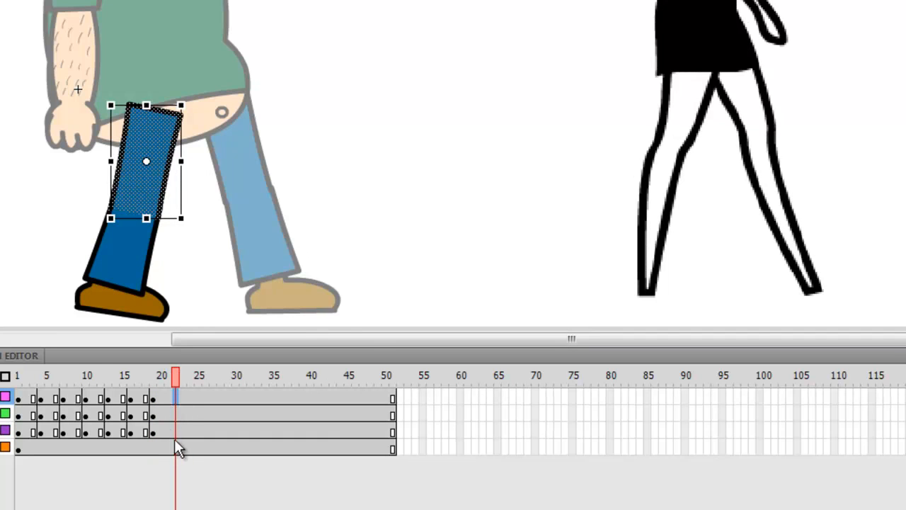
left_click(177, 431, "shift")
right_click(176, 432)
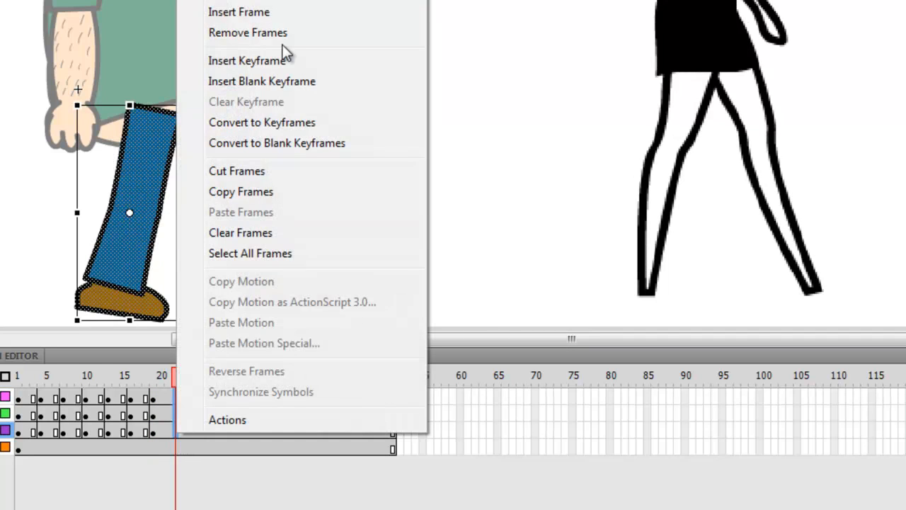
left_click(283, 58)
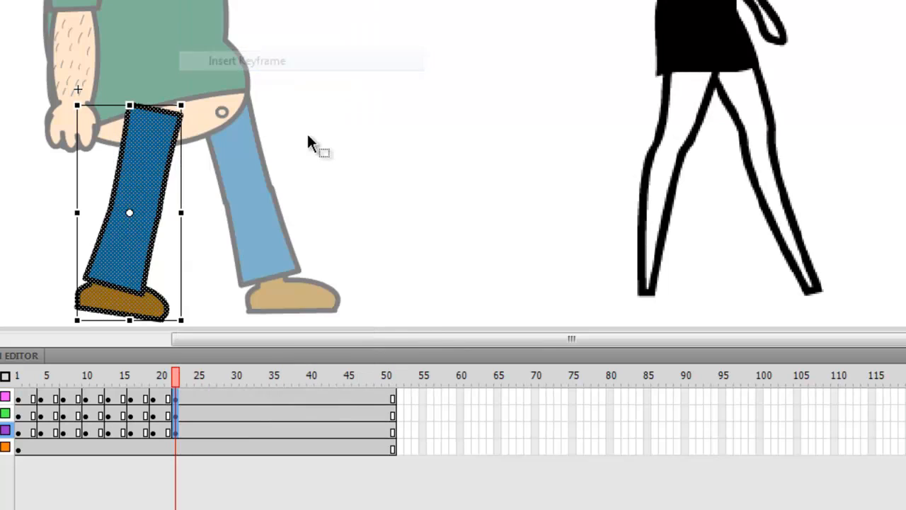
On frame 22, rotate the upper and lower leg slightly further clockwise and realign the lower leg with the end of the upper leg
left_click(130, 244)
left_click(157, 141)
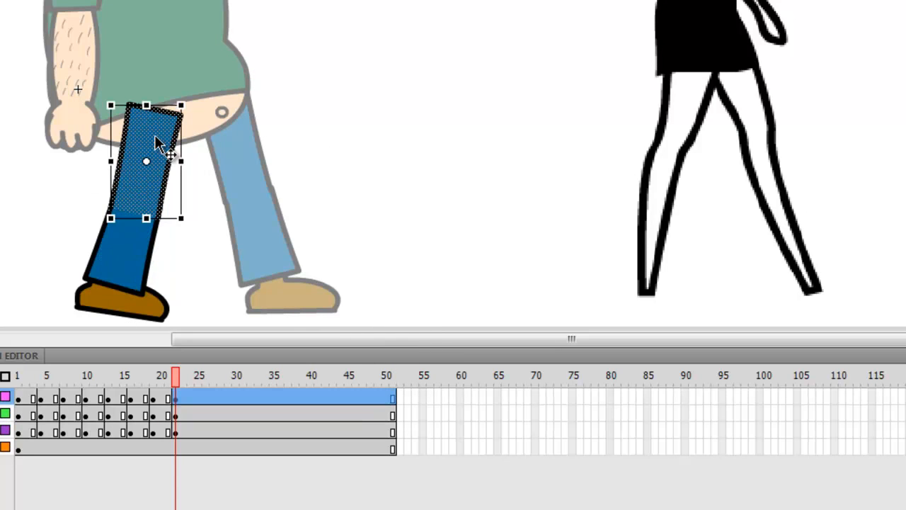
left_click_drag(184, 228, 178, 227)
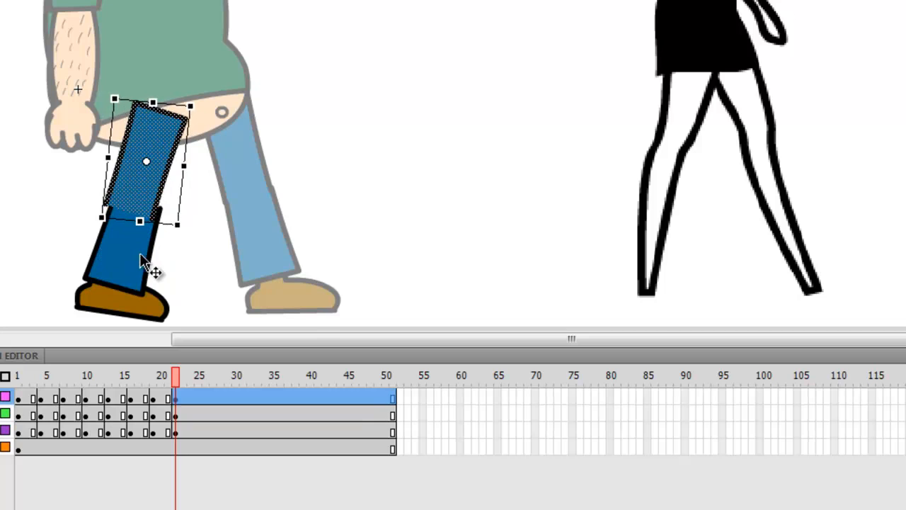
left_click(141, 259)
left_click_drag(168, 301, 164, 305)
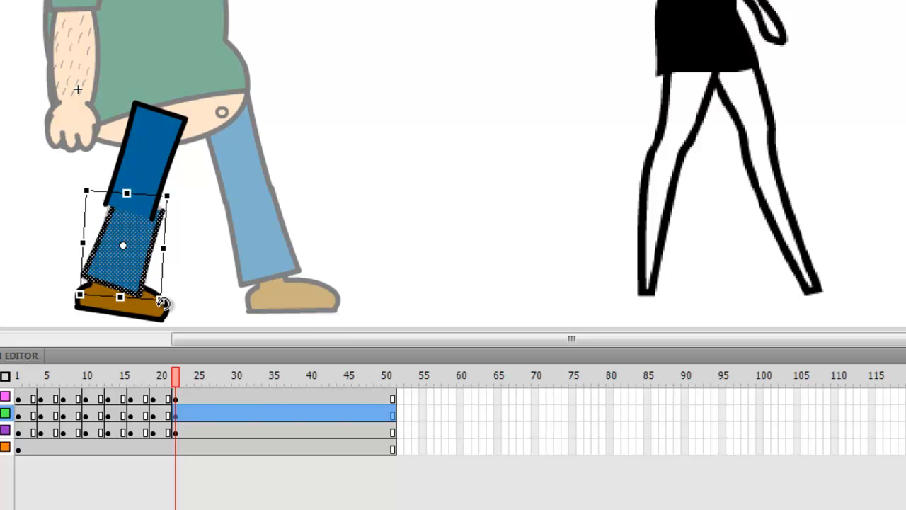
left_click_drag(114, 274, 109, 267)
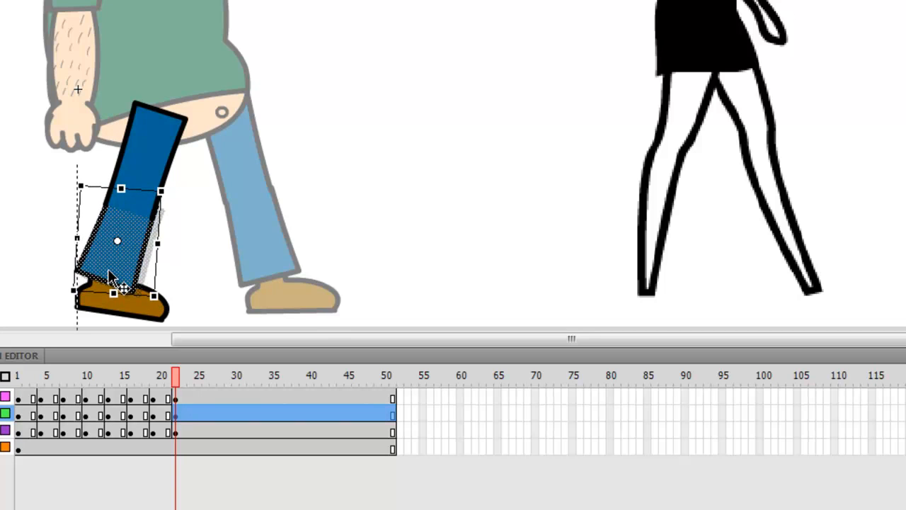
On frame 22 of the Foot layer, tilt the foot slightly further toe-down and move it back beneath the lower leg
left_click(135, 299)
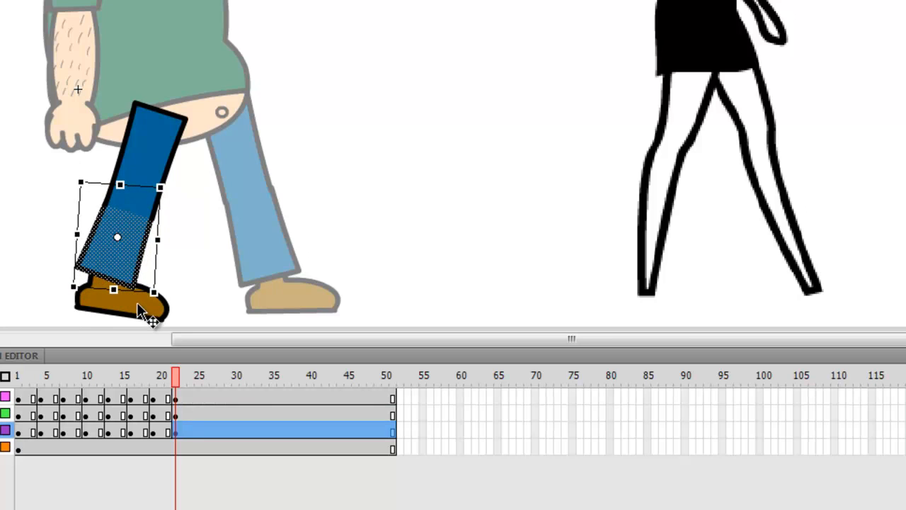
left_click(175, 429)
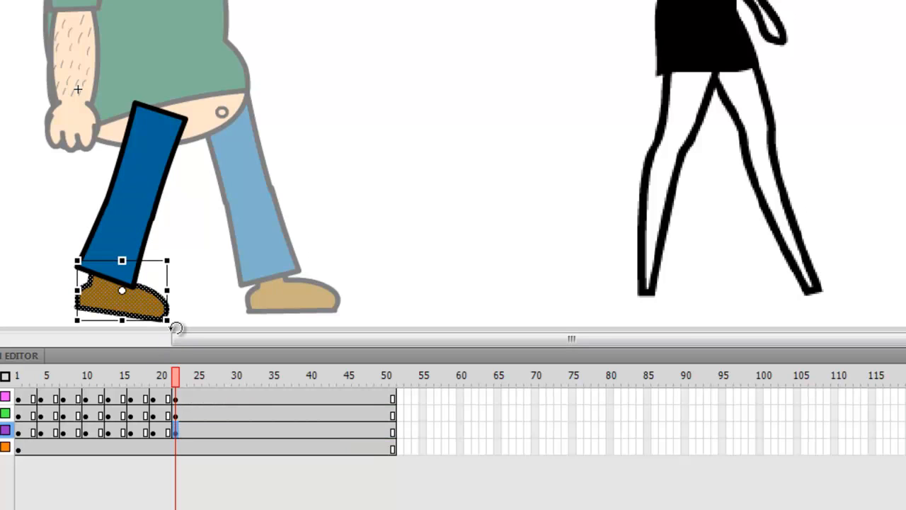
left_click_drag(178, 326, 146, 296)
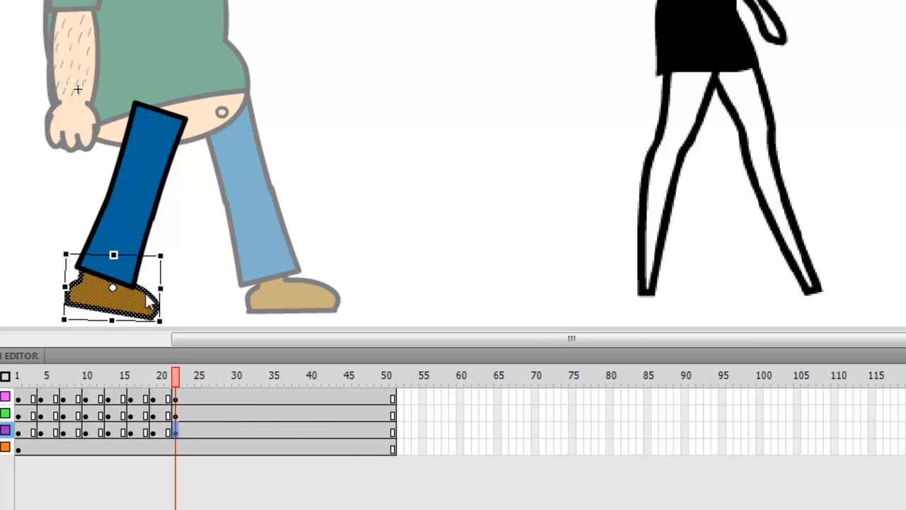
Insert keyframes at frame 25 on the Top Leg, Bottom Leg and Foot layers
left_click_drag(185, 397, 200, 400)
left_click(198, 434, "shift")
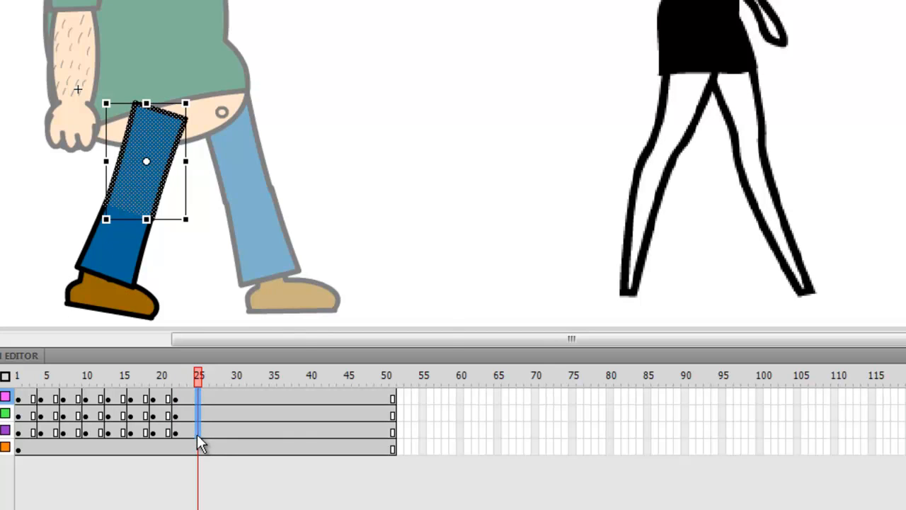
right_click(198, 434)
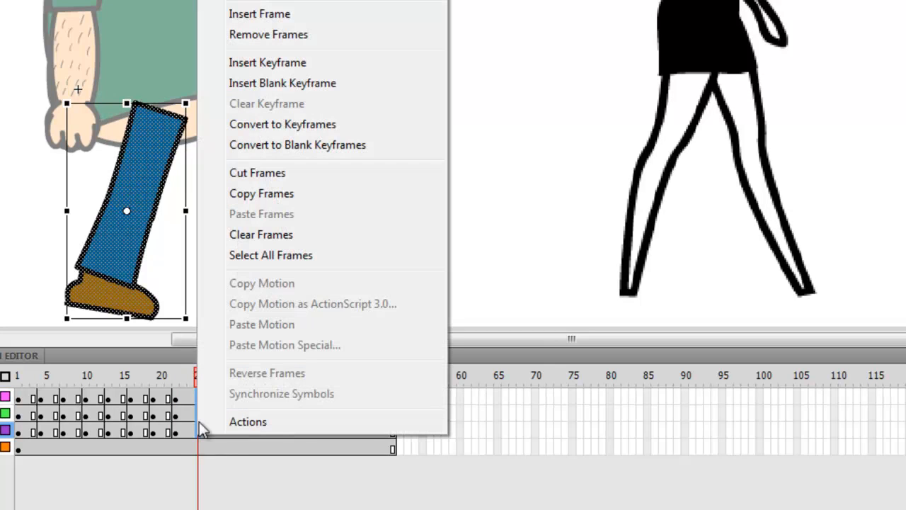
left_click(269, 64)
left_click(303, 157)
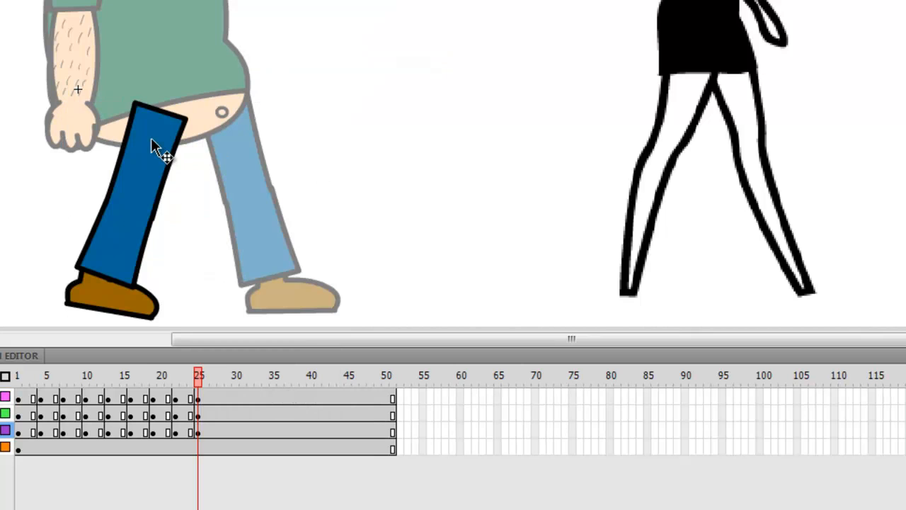
On frame 25, select all parts of the front leg and shift the whole leg slightly back
left_click_drag(41, 80, 191, 321)
left_click_drag(142, 206, 131, 200)
key("q")
left_click(354, 148)
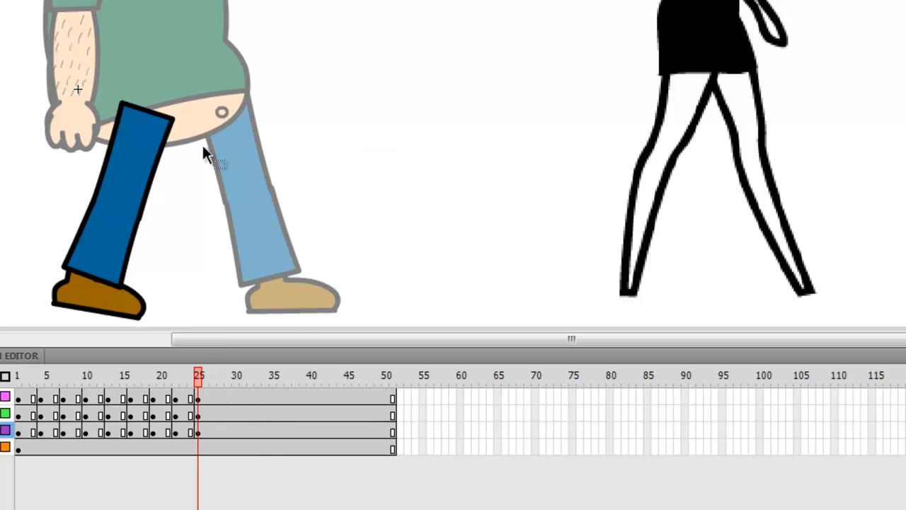
On frame 25, rotate the upper leg slightly clockwise, then rotate the lower leg to match and join it to the upper leg
left_click(162, 162)
left_click_drag(179, 233, 175, 232)
left_click(107, 246)
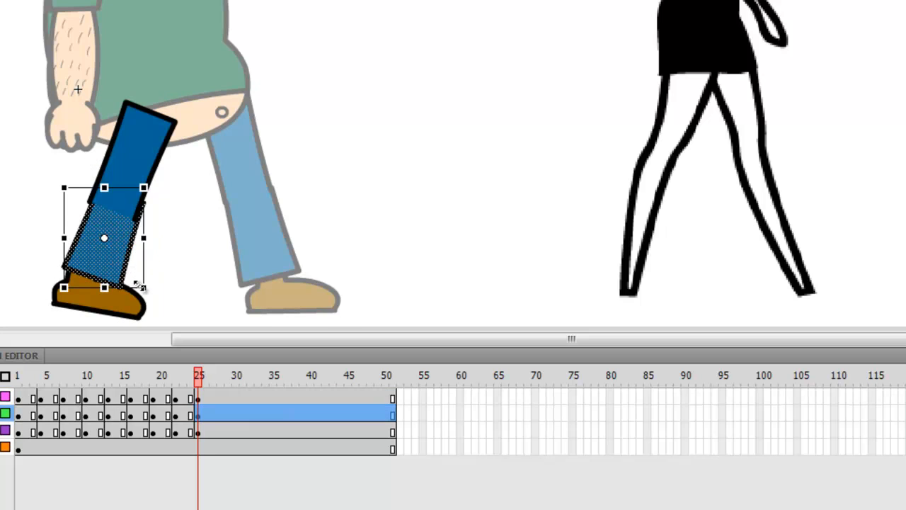
left_click_drag(155, 291, 151, 292)
left_click_drag(115, 266, 113, 269)
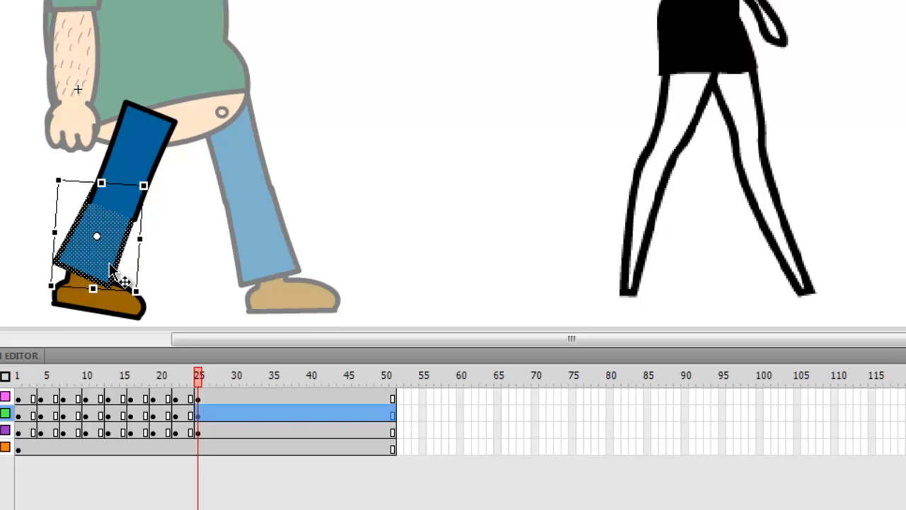
On frame 25 of the Foot layer, tilt the foot a little more toe-down and shift it back under the lower leg
left_click(107, 310)
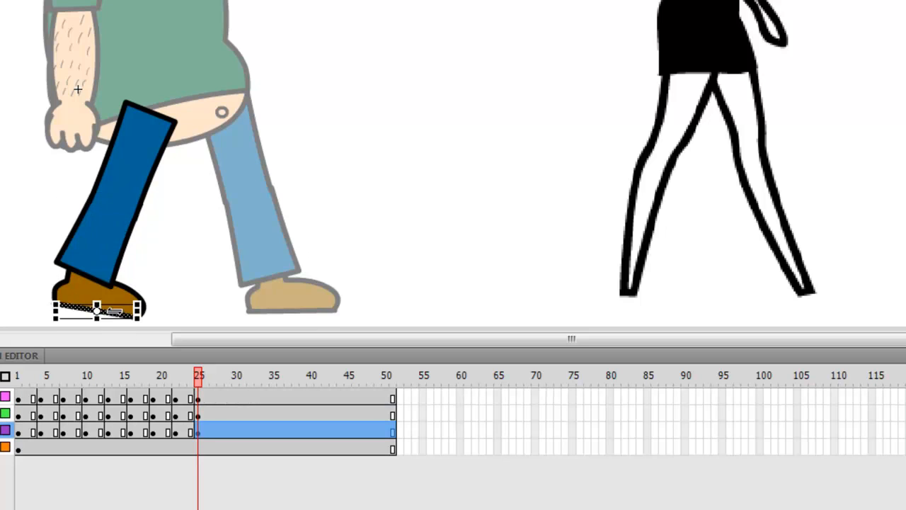
left_click(196, 424)
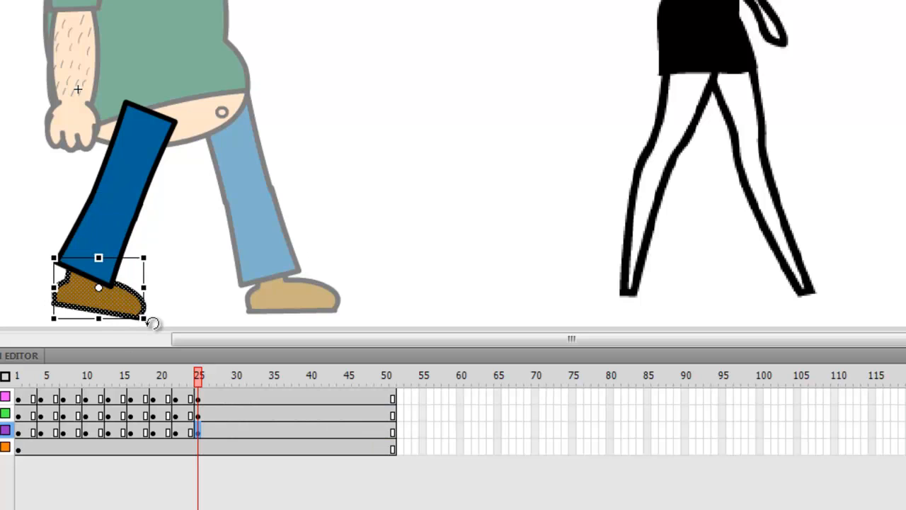
left_click_drag(148, 320, 132, 311)
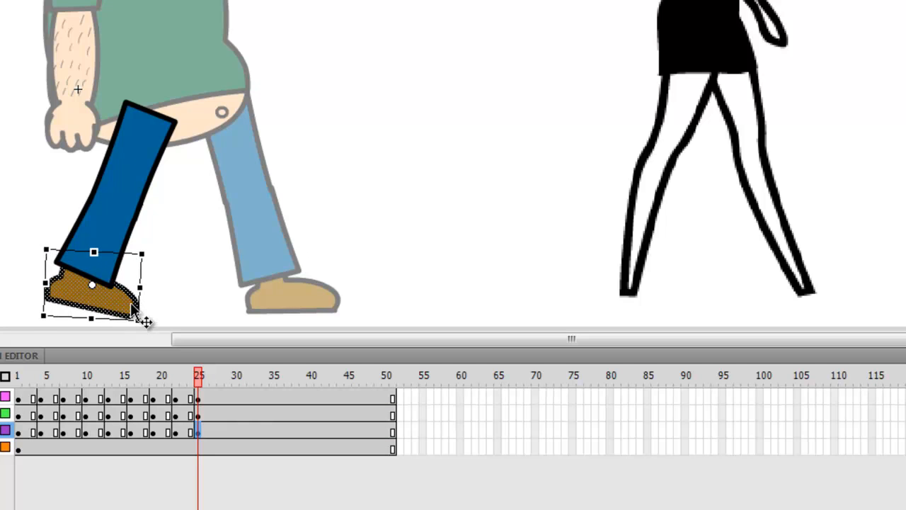
Insert keyframes at frame 28 on the Top Leg, Bottom Leg and Foot layers for the reference walk's next pose
left_click(207, 393)
left_click(214, 395)
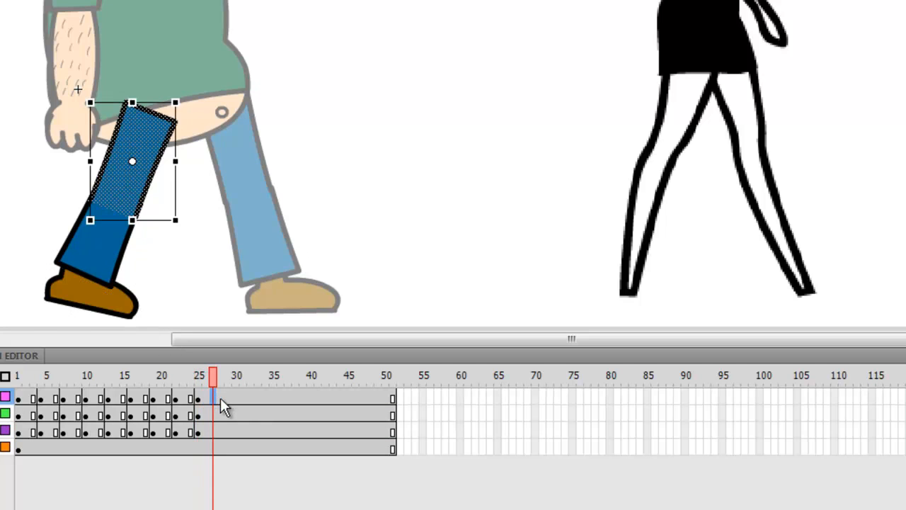
left_click(221, 398)
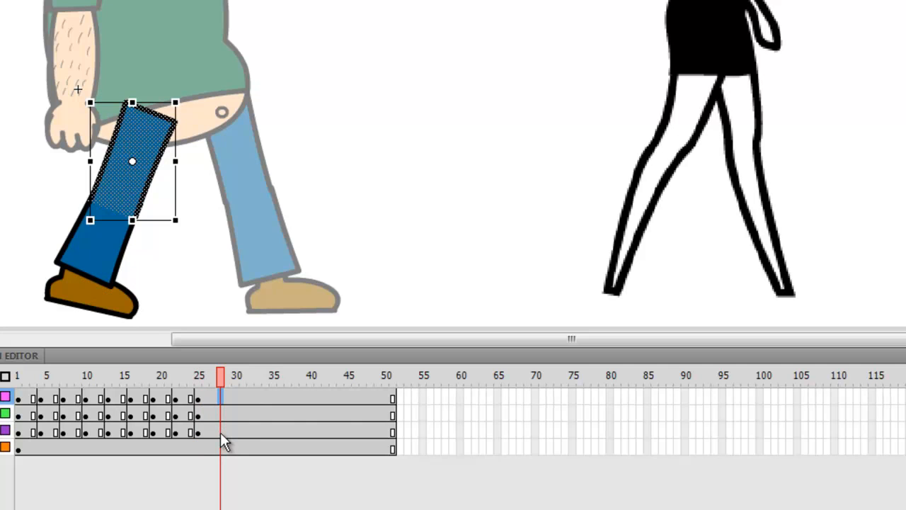
left_click(219, 432)
left_click(221, 417, "shift")
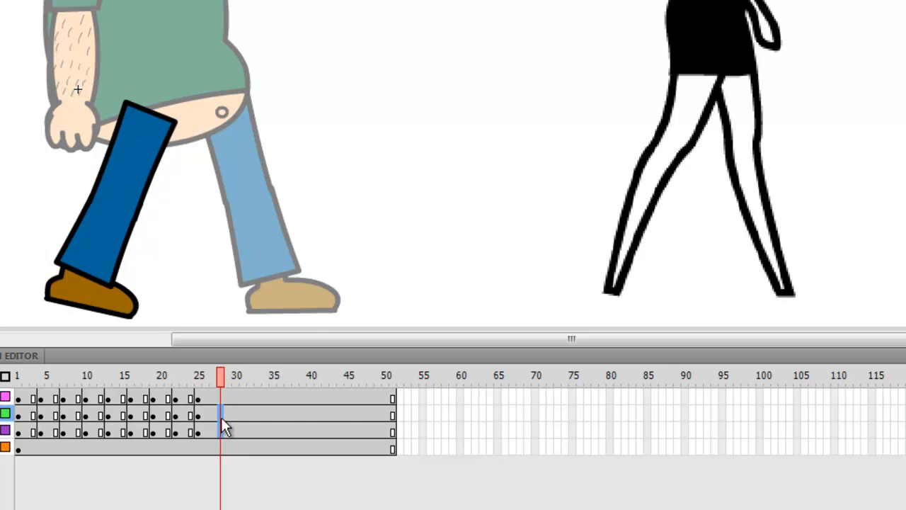
left_click(221, 393, "shift")
right_click(221, 394)
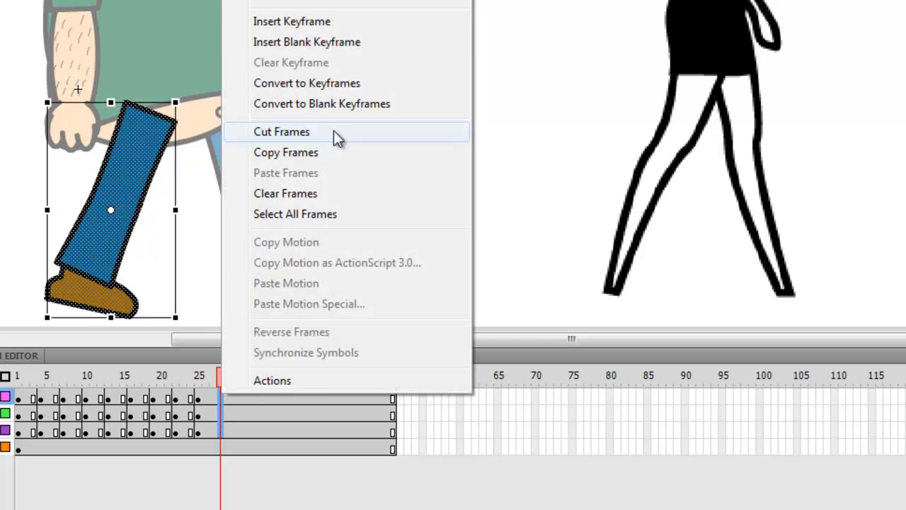
left_click(310, 25)
left_click(370, 155)
left_click(127, 159)
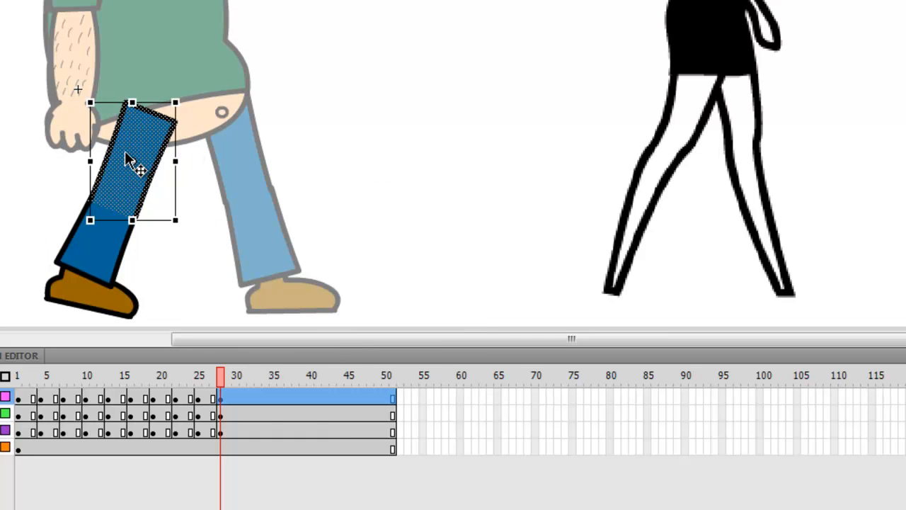
left_click(110, 248)
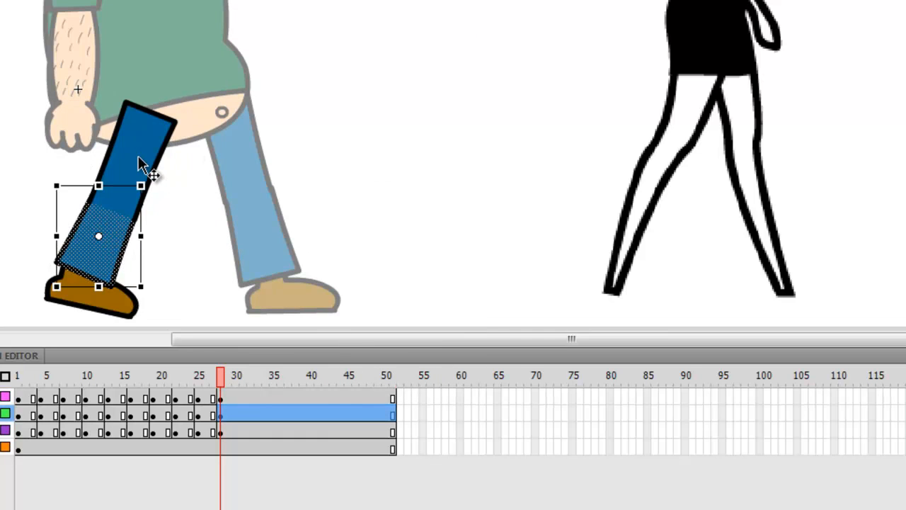
left_click(200, 417)
left_click(222, 417)
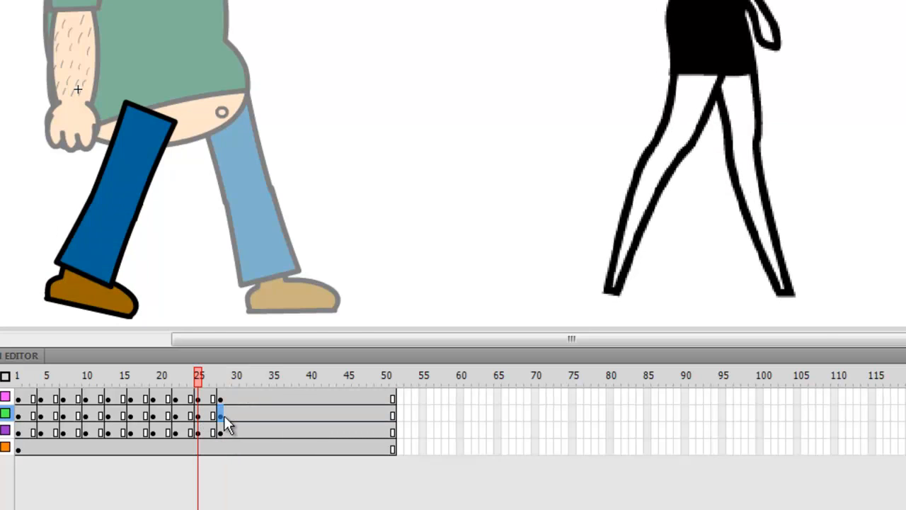
left_click_drag(5, 63, 201, 285)
On frame 28 of the Top Leg layer, move the upper leg slightly forward and rotate it slightly counterclockwise
left_click(136, 135)
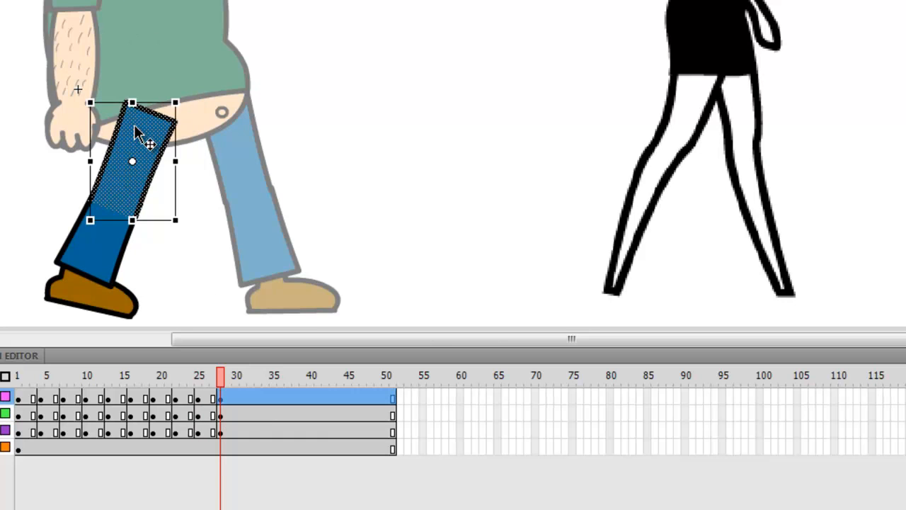
left_click_drag(136, 160, 141, 158)
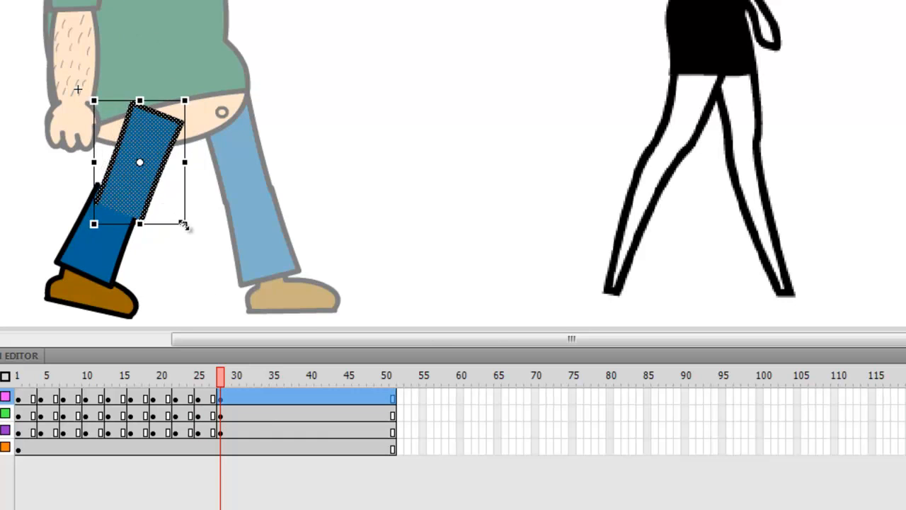
left_click_drag(199, 232, 183, 242)
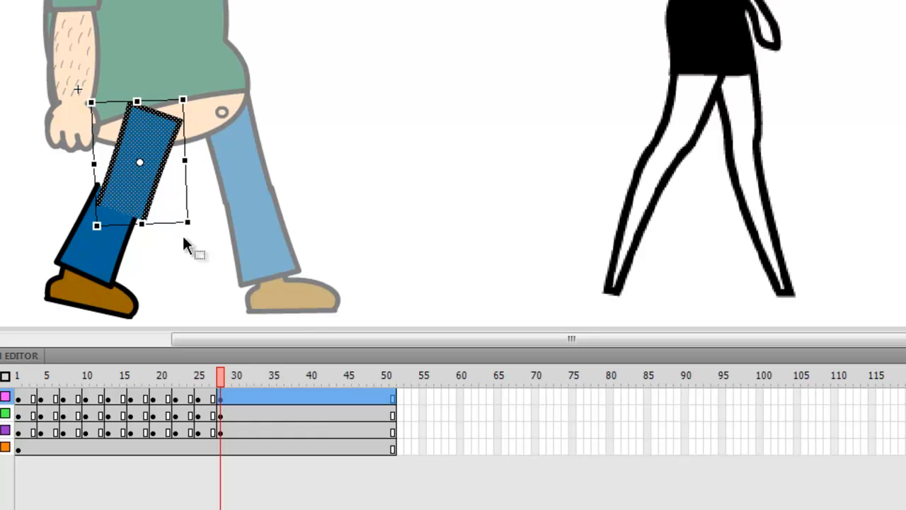
On frame 28 of the Bottom Leg layer, move the lower leg forward under the upper leg and rotate it slightly counterclockwise
double_click(104, 248)
left_click_drag(104, 249, 111, 254)
left_click_drag(161, 304, 163, 303)
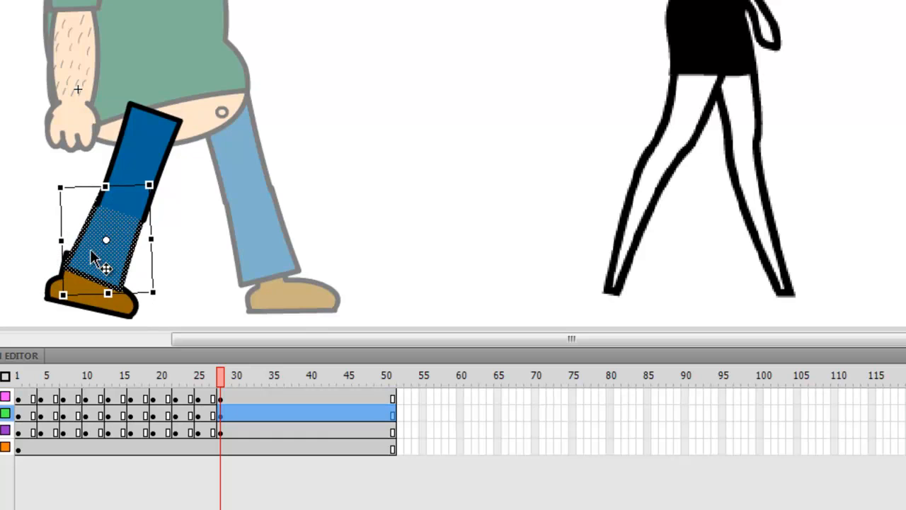
left_click_drag(90, 251, 93, 252)
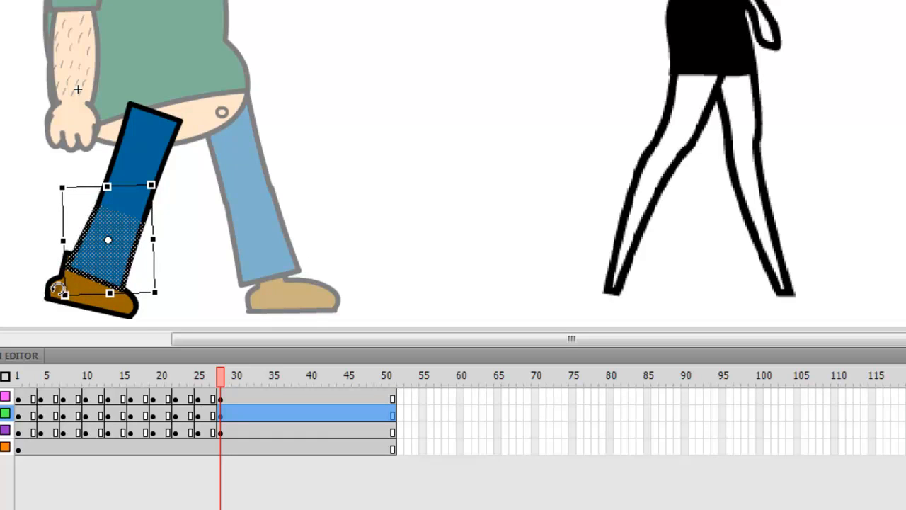
On frame 28 of the Foot layer, rotate the foot slightly toe-up and shift it forward under the lower leg
left_click(126, 315)
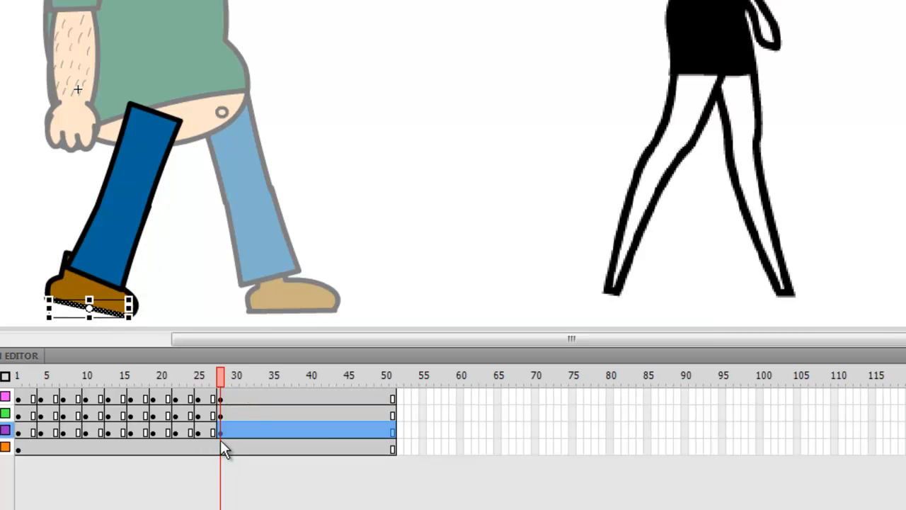
left_click(220, 429)
left_click_drag(149, 325, 124, 318)
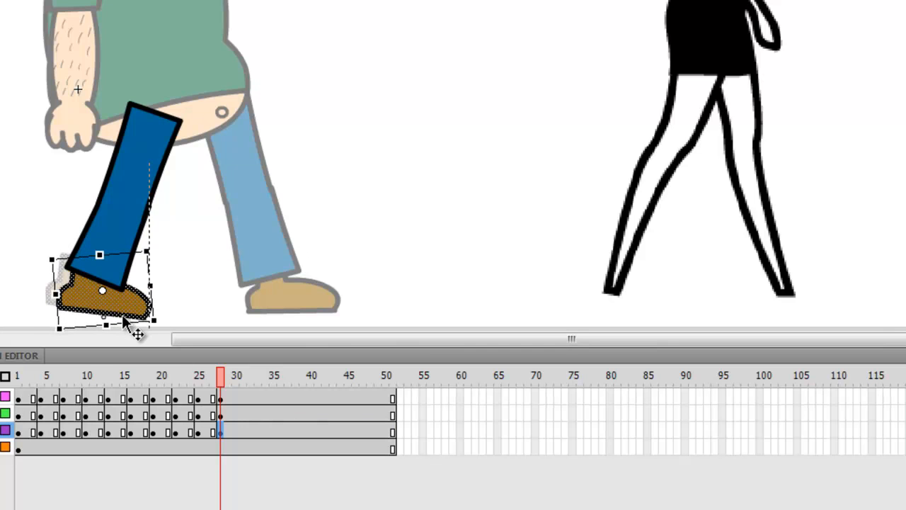
Insert keyframes at frame 31 on the Top Leg, Bottom Leg and Foot layers for the reference walk's next pose
left_click(229, 398)
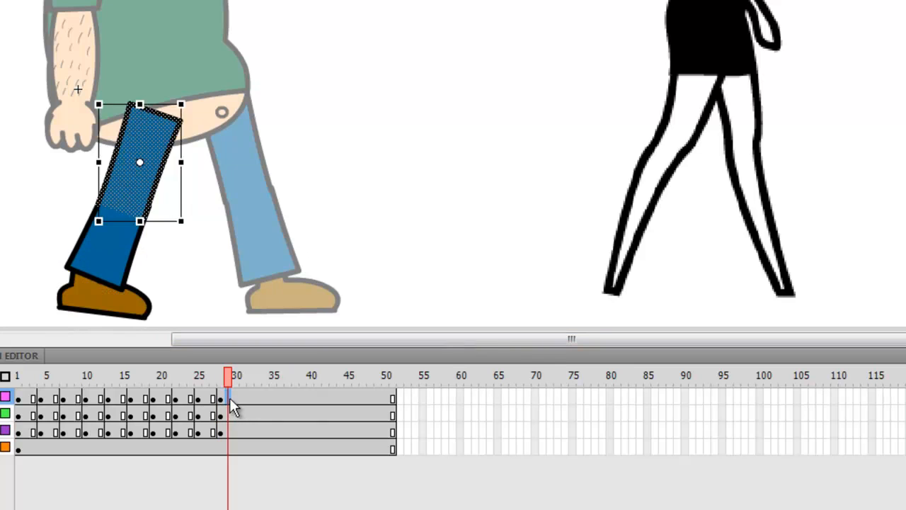
left_click(235, 398)
left_click(241, 397)
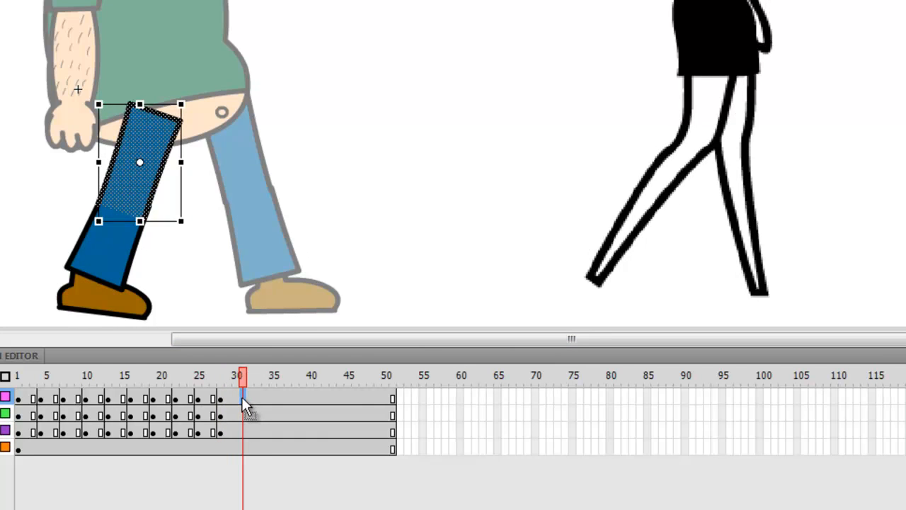
left_click(242, 433, "shift")
right_click(242, 433)
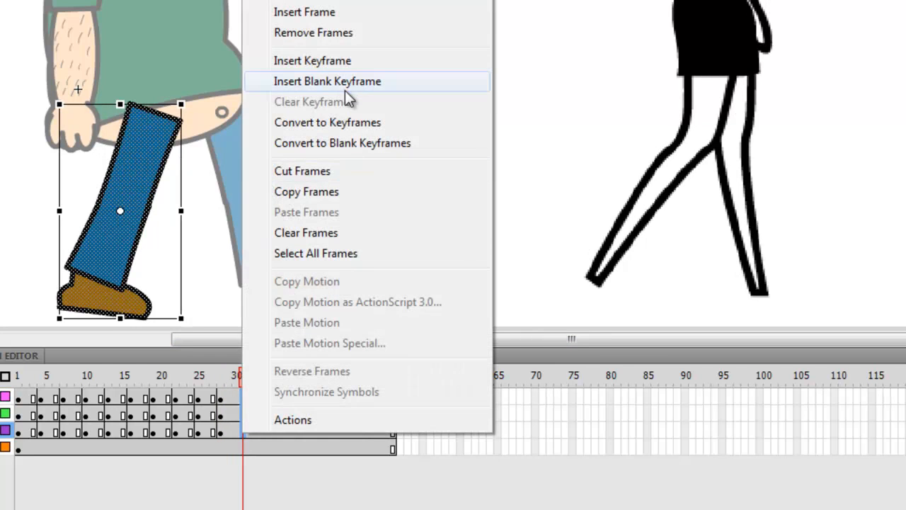
left_click(351, 65)
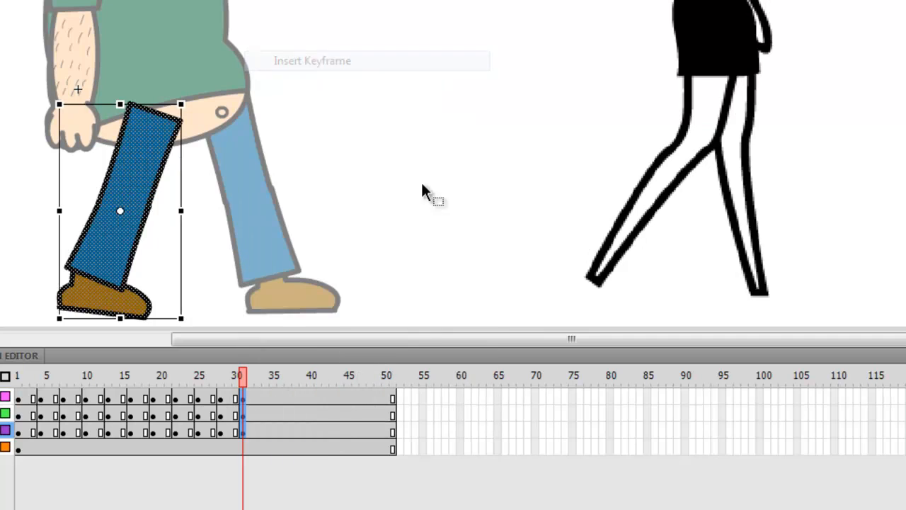
On frame 31, rotate the upper leg slightly counterclockwise and the lower leg slightly clockwise so the knee bends
left_click(123, 148)
left_click_drag(186, 225, 202, 220)
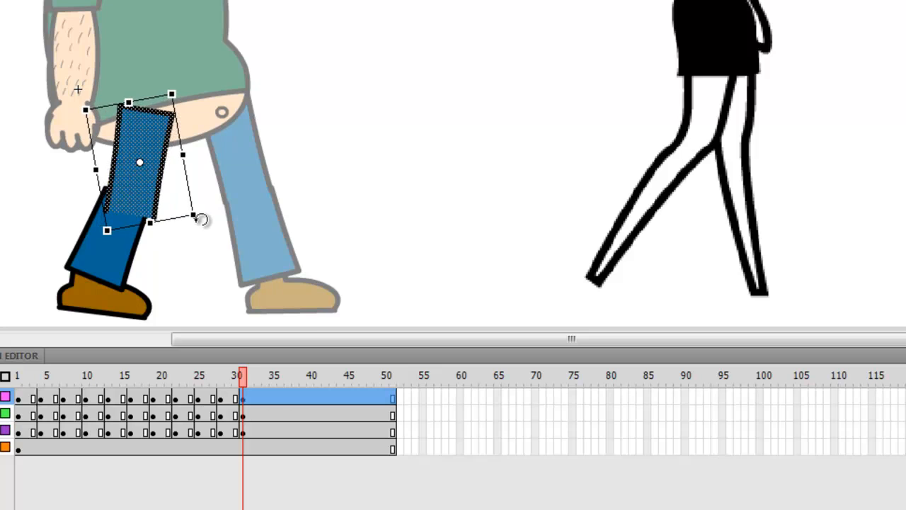
left_click(116, 267)
left_click_drag(163, 293, 150, 303)
left_click_drag(86, 253, 87, 253)
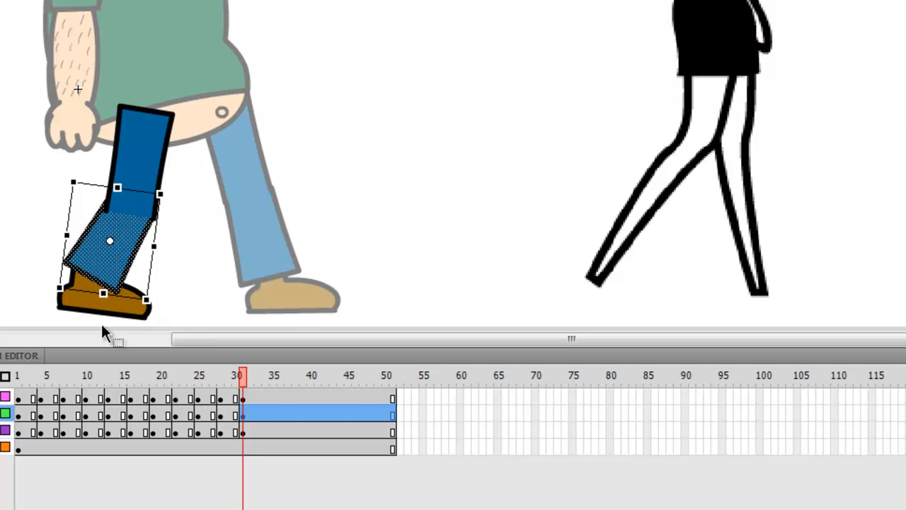
On frame 31 of the Foot layer, tilt the foot slightly toe-down and shift it back under the lower leg
left_click(126, 313)
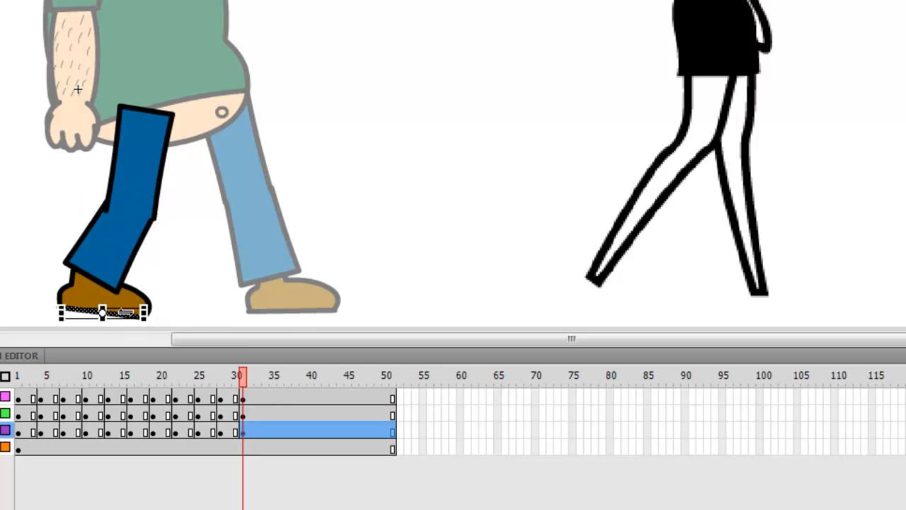
left_click(245, 432)
left_click_drag(163, 323, 140, 323)
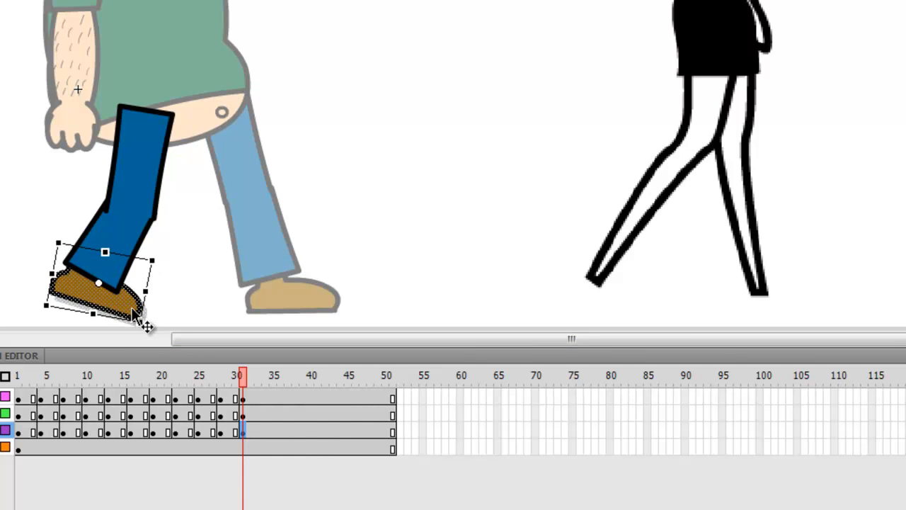
Insert keyframes at frame 34 on the Top Leg, Bottom Leg and Foot layers
left_click(252, 398)
left_click(259, 399)
left_click(266, 400)
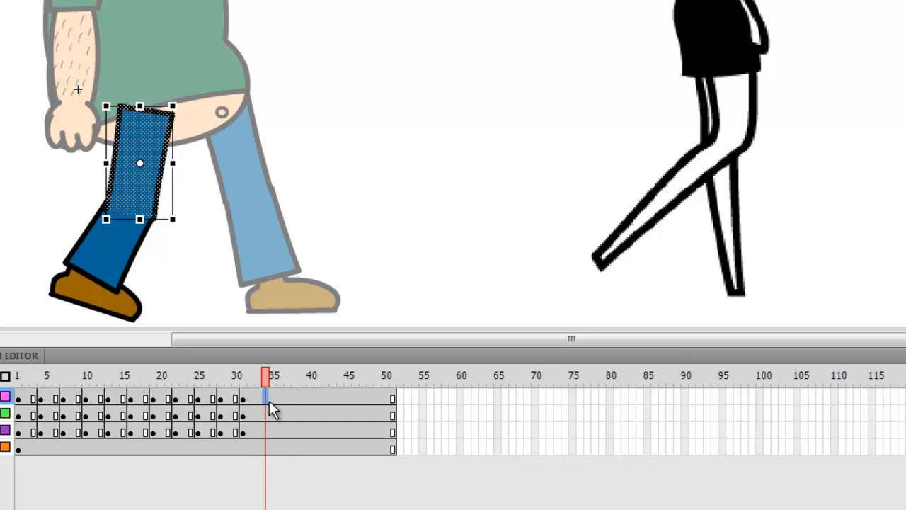
left_click(267, 433, "shift")
right_click(267, 432)
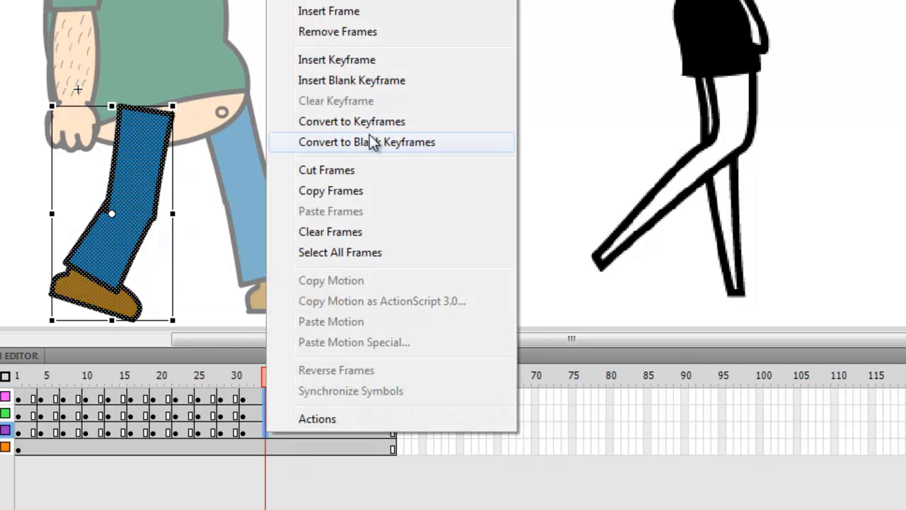
left_click(361, 60)
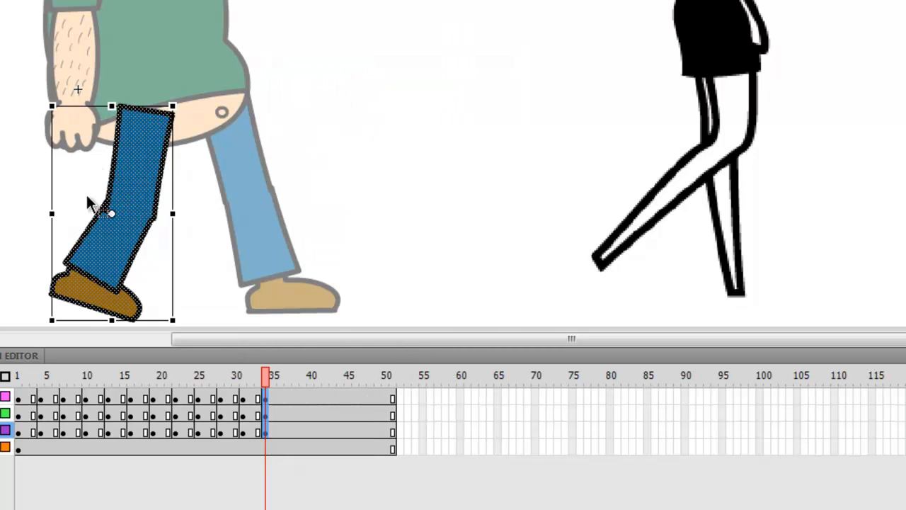
On frame 34, move the whole front leg forward and rotate the upper leg counterclockwise until nearly vertical
left_click_drag(142, 196, 163, 193)
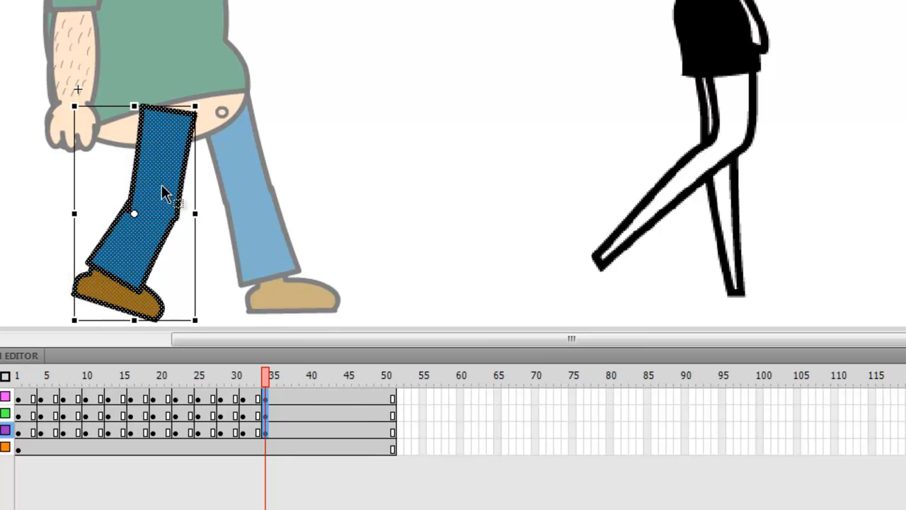
left_click(433, 169)
left_click(143, 173)
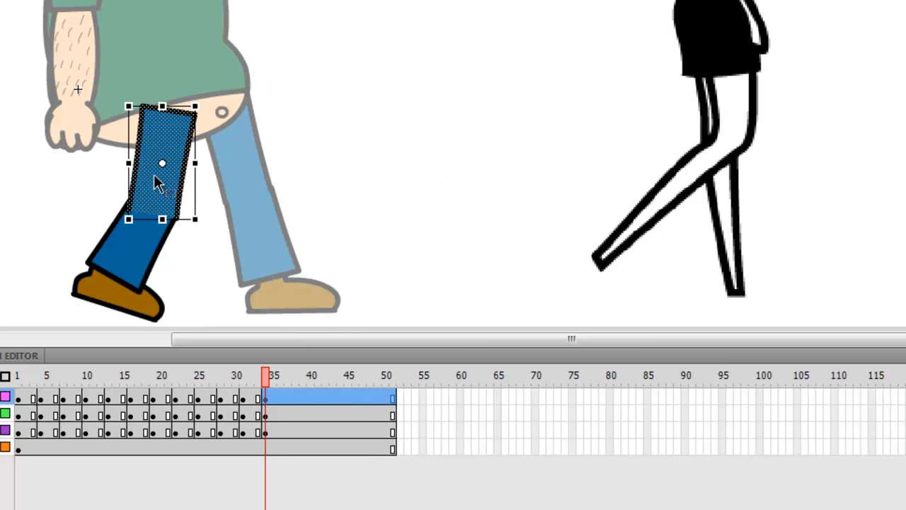
left_click_drag(198, 221, 217, 225)
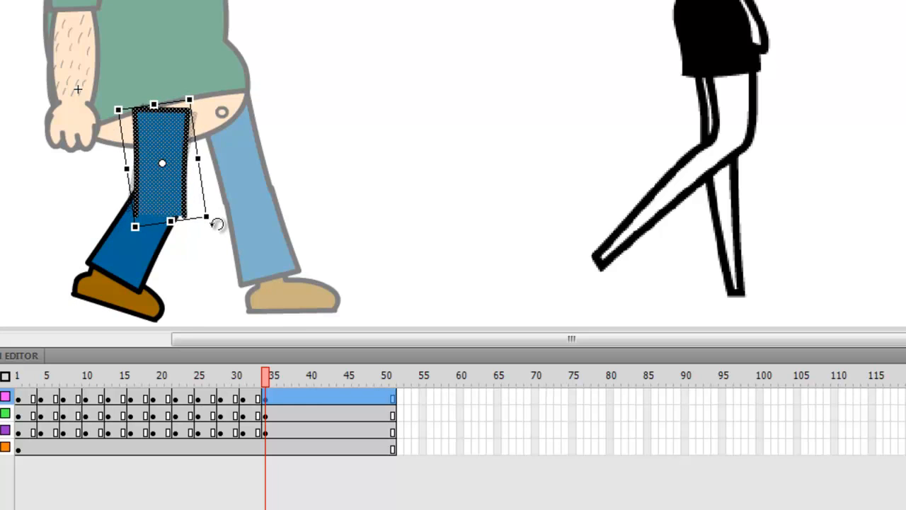
On frame 34 of the Bottom Leg layer, rotate the lower leg clockwise and align it with the knee
left_click(124, 262)
left_click_drag(189, 297, 172, 300)
left_click_drag(125, 267, 127, 262)
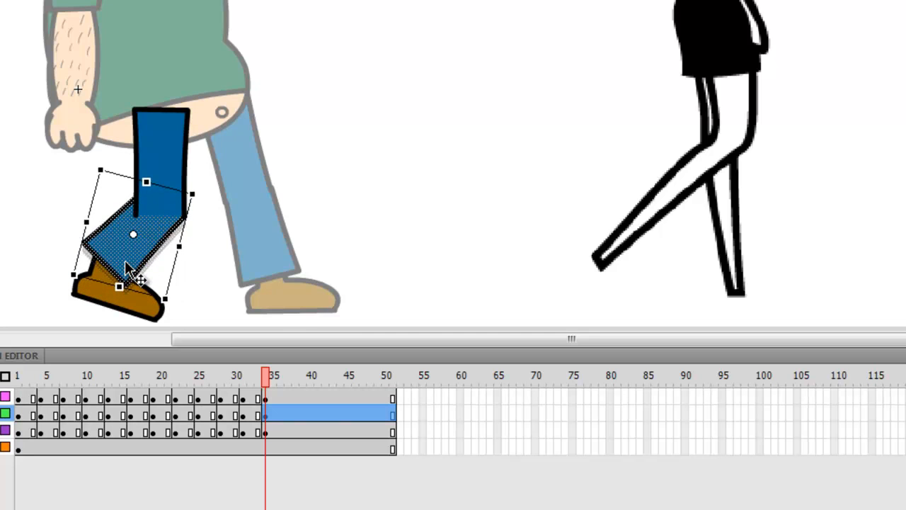
On frame 34 of the Foot layer, tilt the foot steeply toe-down, attach it to the lower leg and compare with frame 31
left_click(136, 312)
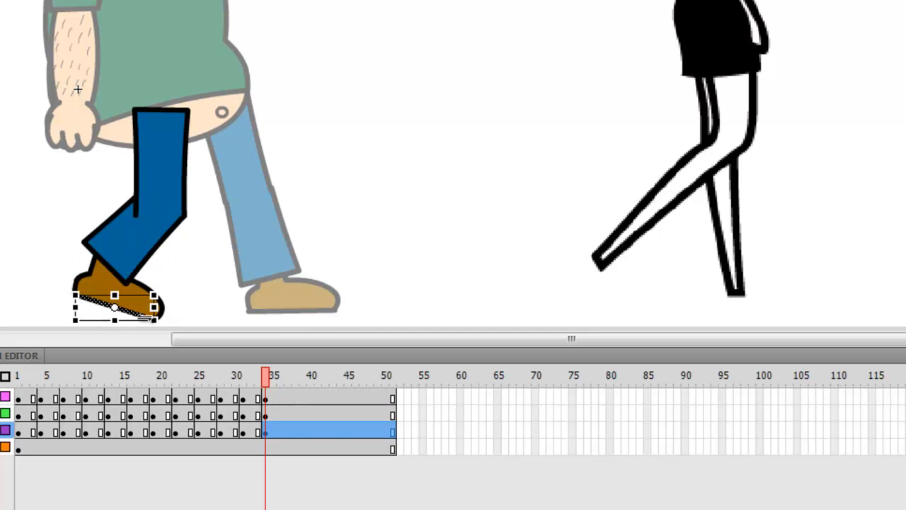
left_click(266, 432)
left_click_drag(175, 315, 135, 324)
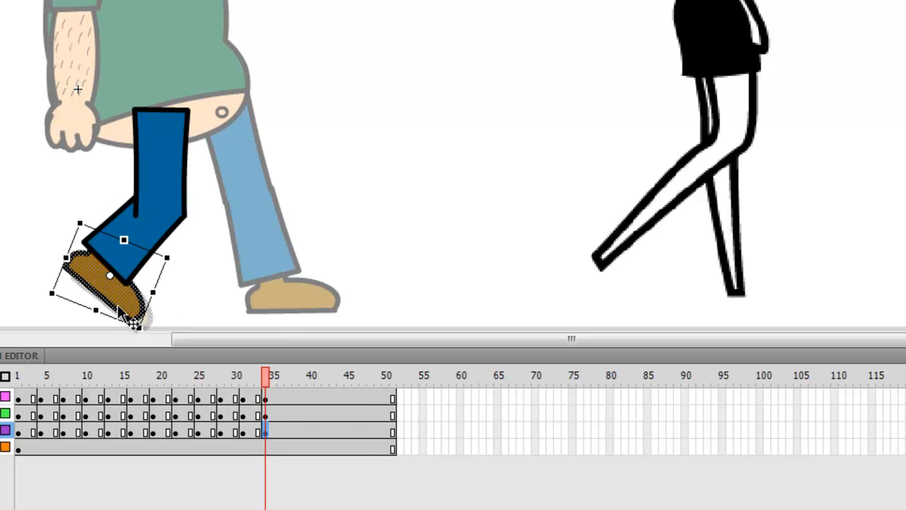
left_click(241, 433)
left_click(266, 430)
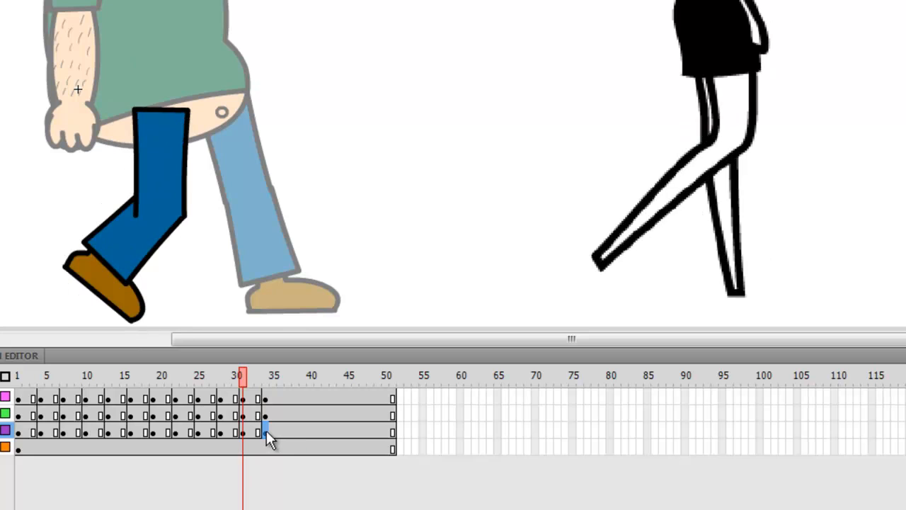
Insert keyframes at frame 37 on the Top Leg, Bottom Leg and Foot layers
left_click(276, 396)
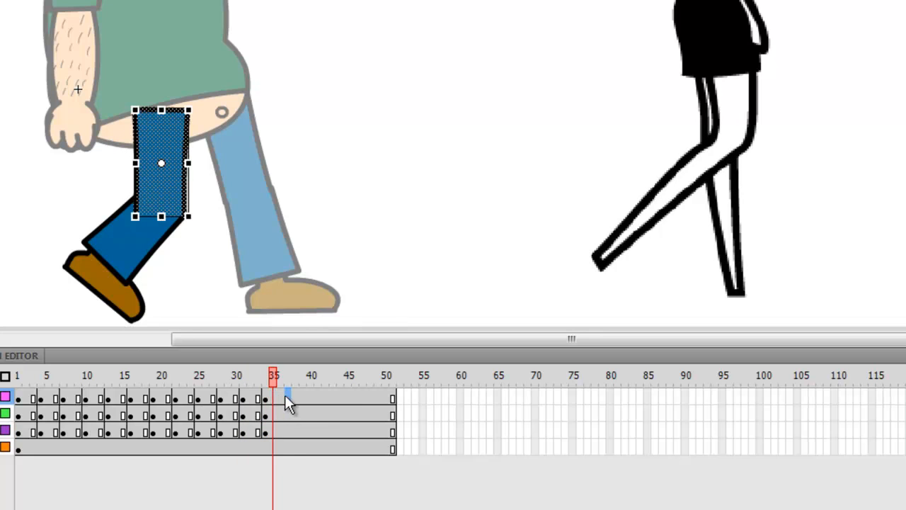
left_click(290, 395)
left_click(289, 431, "shift")
right_click(289, 433)
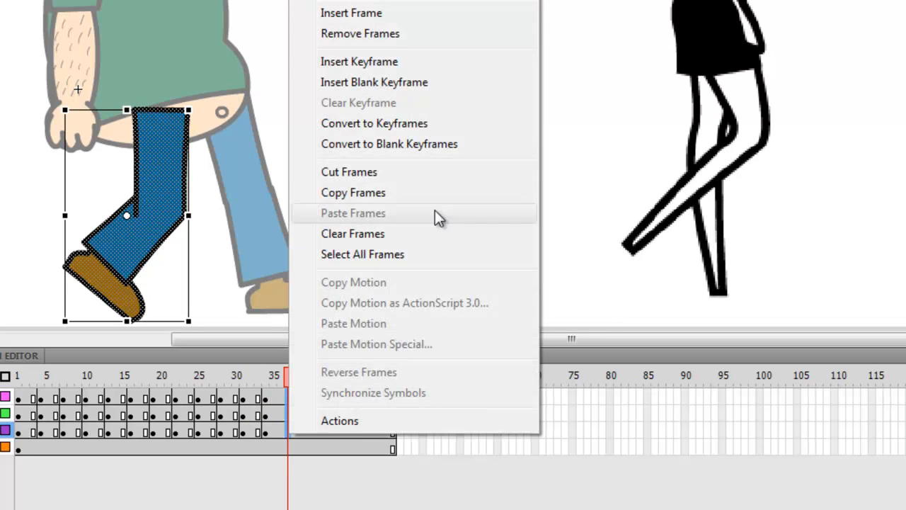
left_click(394, 63)
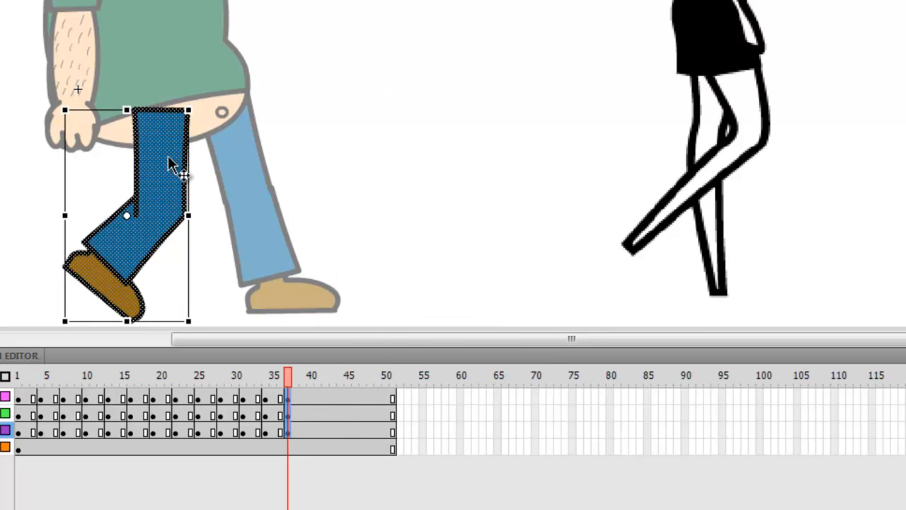
On frame 37, shift the whole front leg slightly forward and rotate the upper leg counterclockwise
left_click_drag(180, 170, 181, 157)
left_click(318, 149)
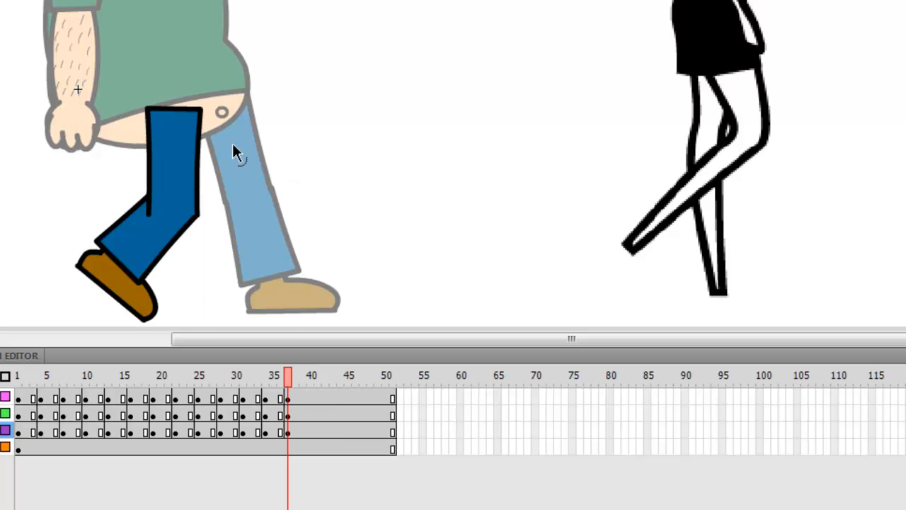
double_click(182, 151)
left_click_drag(206, 223, 212, 203)
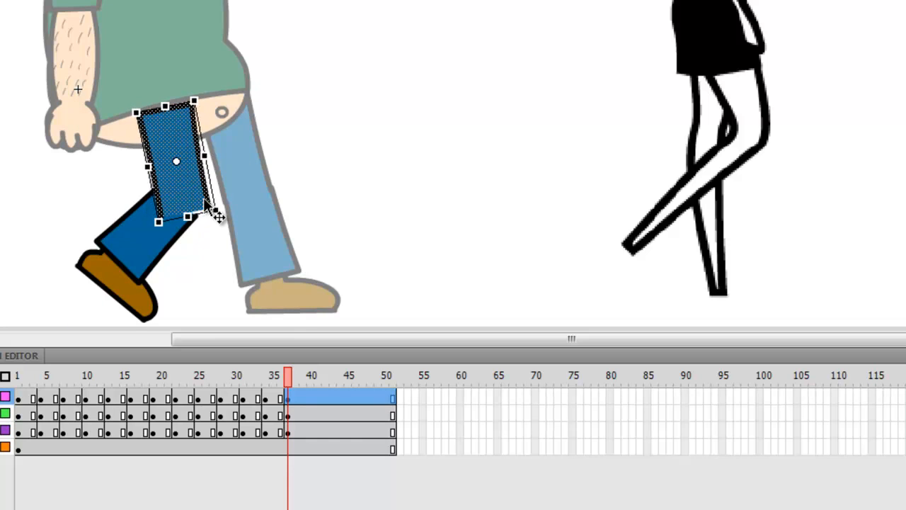
On frame 37, move the lower leg up and forward to the knee, reattach the foot, and compare with frame 34
double_click(148, 260)
left_click_drag(145, 251, 157, 239)
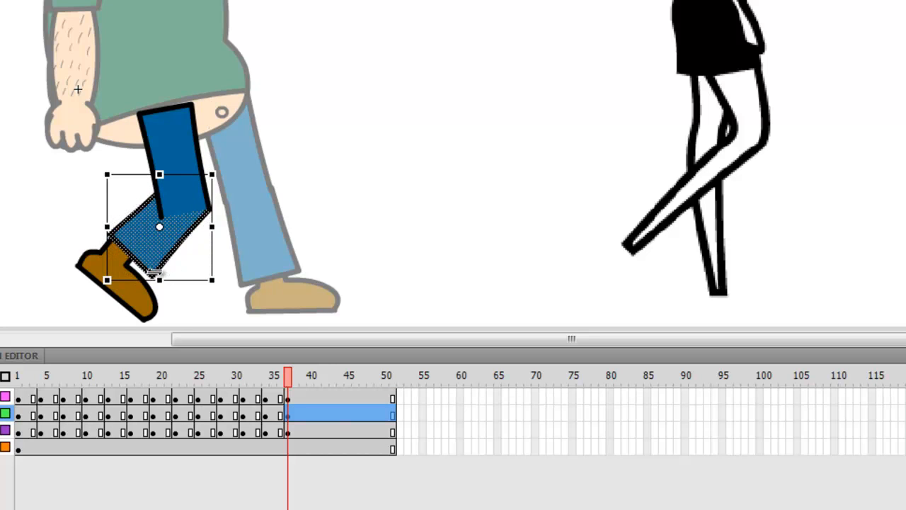
left_click(292, 430)
left_click_drag(156, 322, 147, 306)
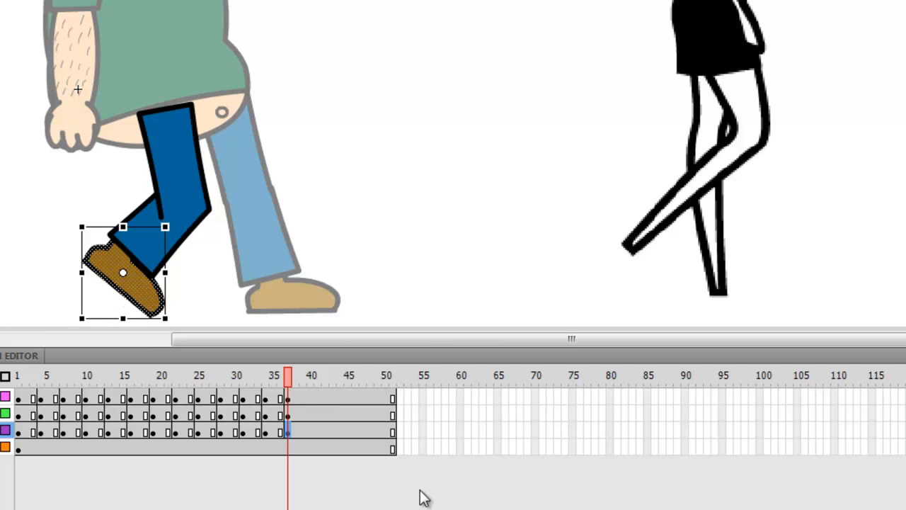
left_click(265, 397)
left_click(290, 398)
Insert keyframes at frame 40 on the Top Leg, Bottom Leg and Foot layers
left_click(298, 399)
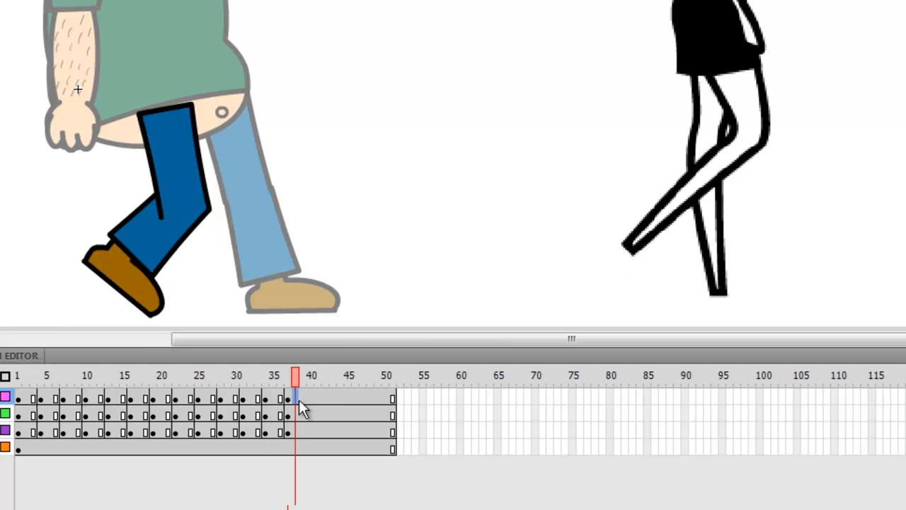
left_click(310, 399)
left_click(313, 429, "shift")
right_click(313, 429)
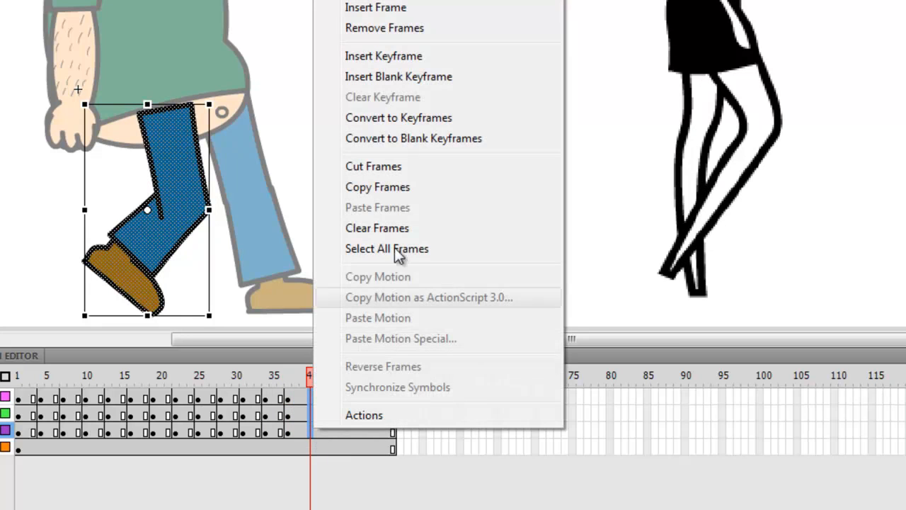
left_click(392, 55)
On frame 40, swing the upper leg forward counterclockwise and bring the lower leg to the knee, rotated slightly counterclockwise
left_click(195, 147)
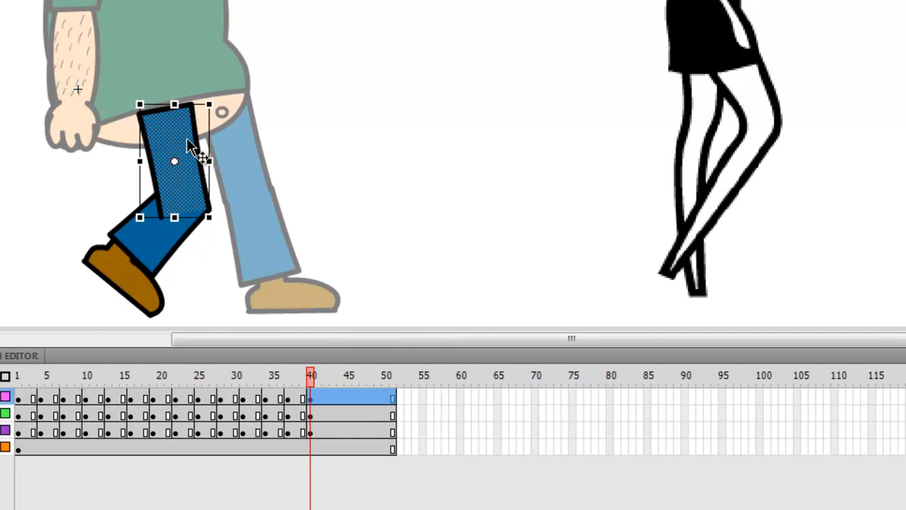
left_click_drag(211, 228, 221, 186)
left_click(164, 250)
left_click_drag(164, 257, 201, 248)
left_click_drag(259, 277, 269, 268)
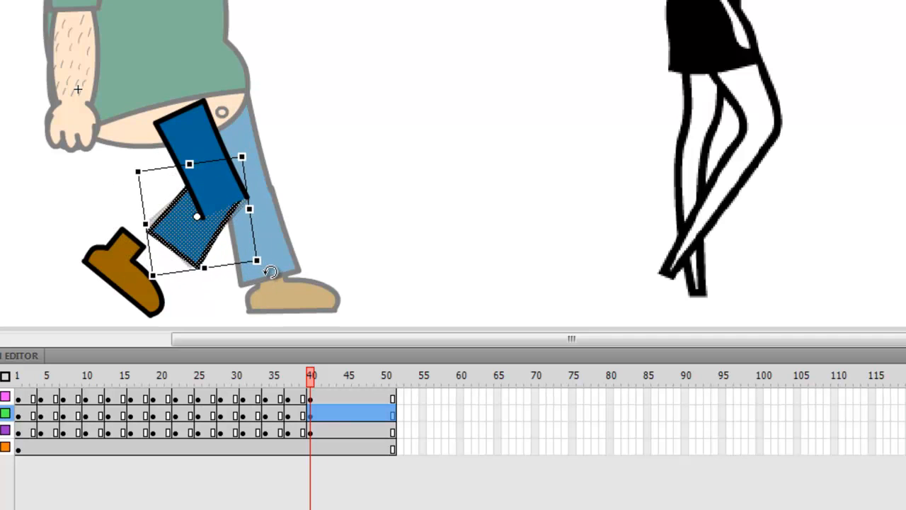
left_click_drag(182, 242, 184, 254)
On frame 40 of the Foot layer, move the foot forward to the end of the lower leg and compare with frame 37
left_click(128, 266)
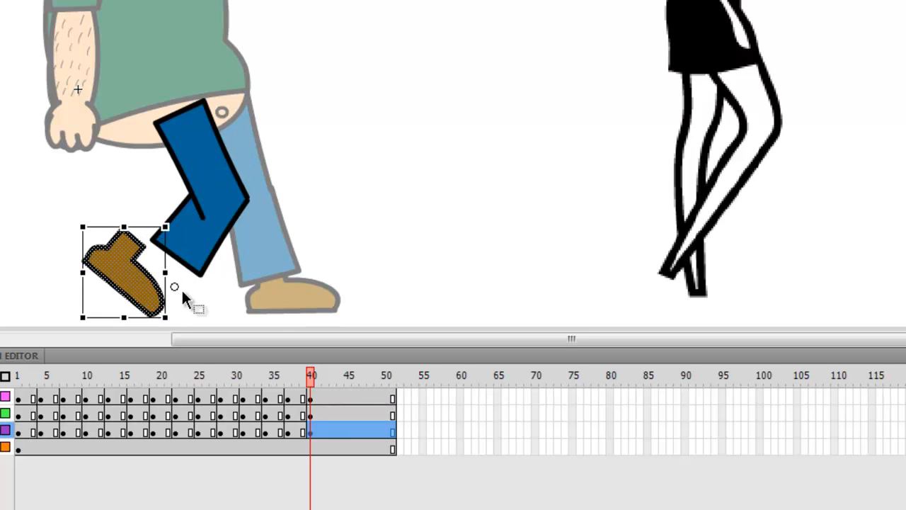
mouse_move(174, 286)
left_mouse_down()
mouse_move(129, 260)
mouse_move(125, 271)
mouse_move(184, 297)
left_mouse_up()
left_click(286, 433)
left_click(309, 432)
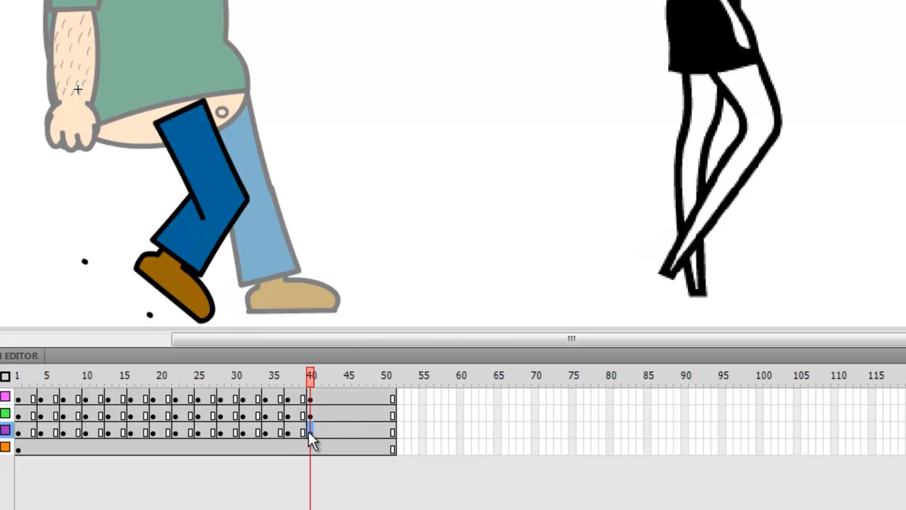
Insert keyframes at frame 43 on the Top Leg, Bottom Leg and Foot layers
left_click(326, 399)
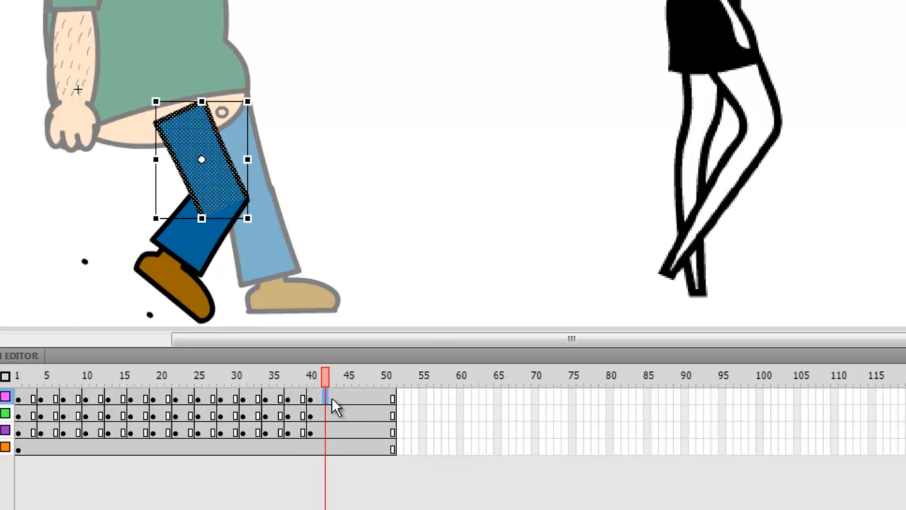
left_click_drag(333, 398, 333, 431)
right_click(332, 429)
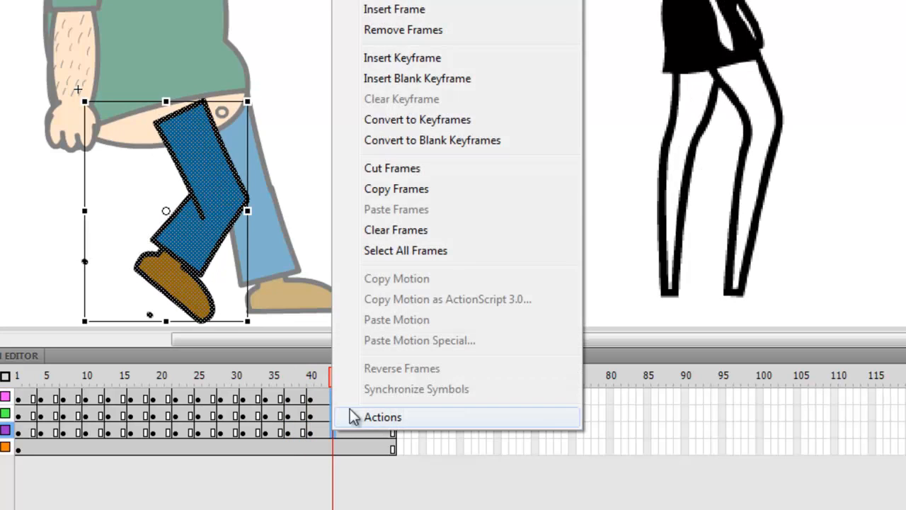
left_click(434, 61)
Delete the two stray black dots beside the front leg on frame 43
left_click(154, 188)
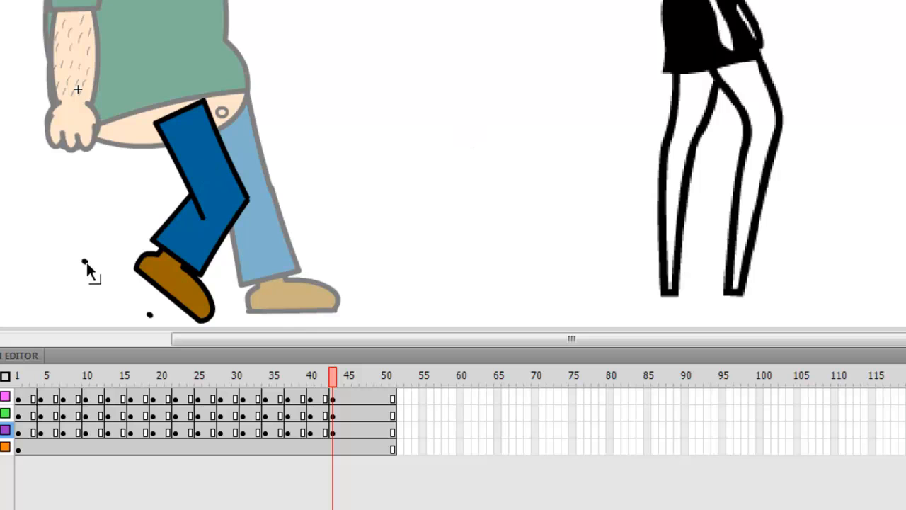
left_click_drag(85, 261, 103, 278)
left_click_drag(156, 317, 220, 312)
On frame 43, rotate the upper leg slightly clockwise, then rotate the lower leg counterclockwise and attach it to the knee
left_click(309, 397)
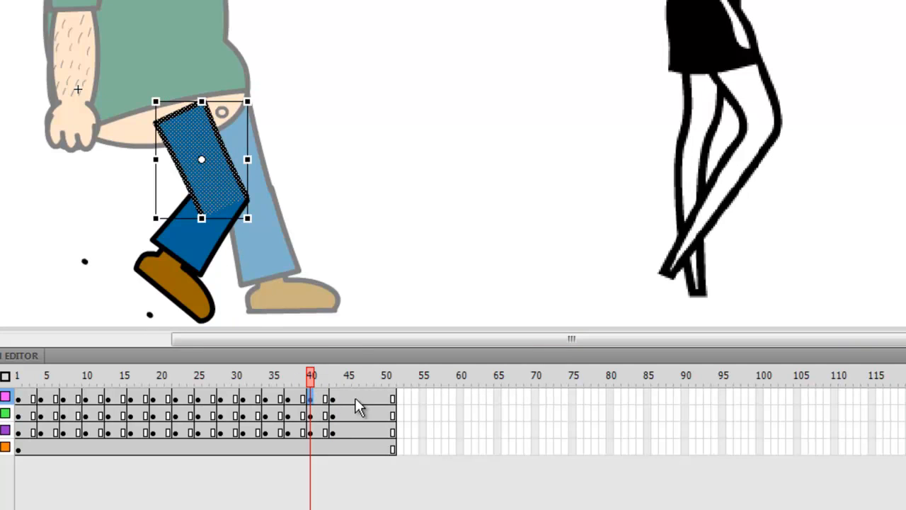
left_click(334, 397)
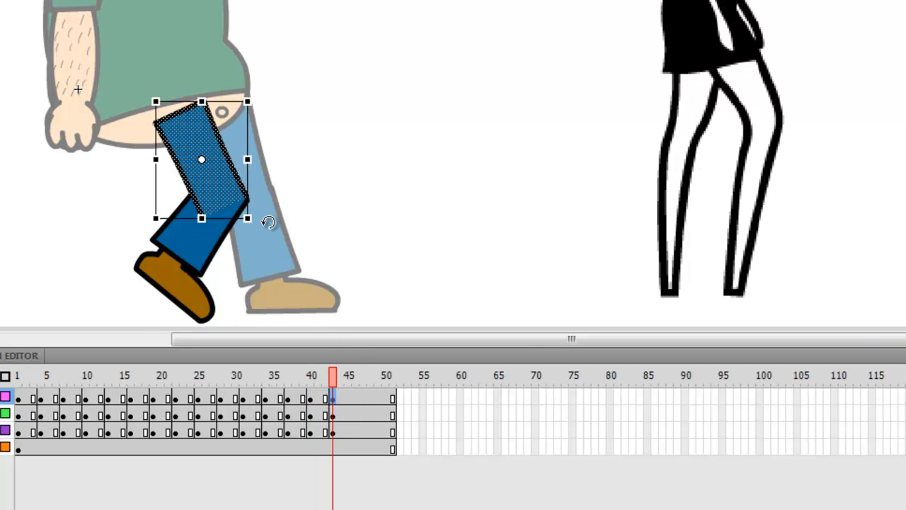
mouse_move(264, 225)
left_mouse_down()
mouse_move(248, 225)
mouse_move(255, 228)
left_mouse_up()
left_click(209, 256)
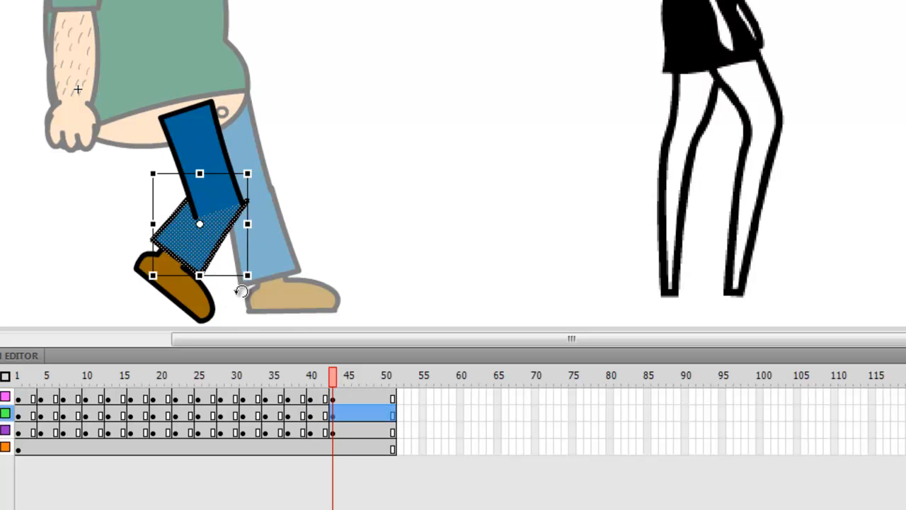
left_click_drag(258, 287, 276, 271)
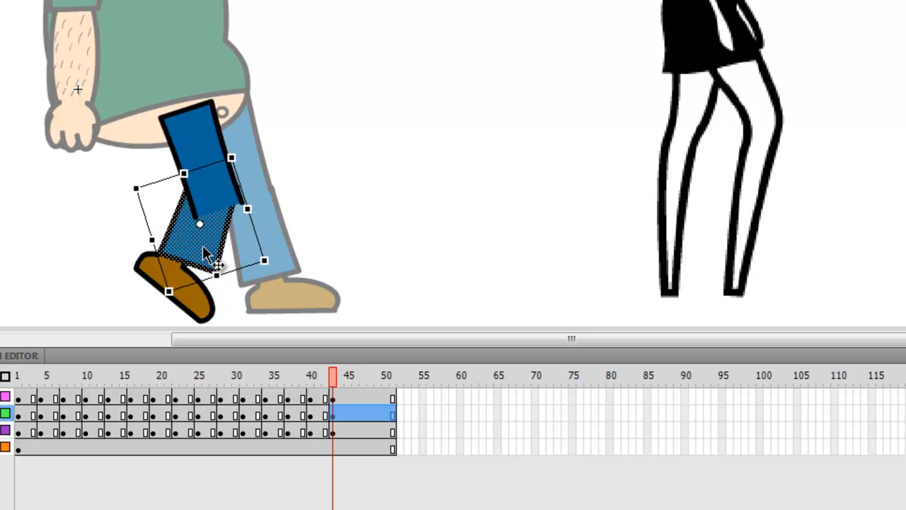
left_click_drag(203, 247, 210, 270)
On frame 43, rotate the foot counterclockwise until nearly flat, attach it beneath the lower leg, and compare with frame 40
left_click(205, 315)
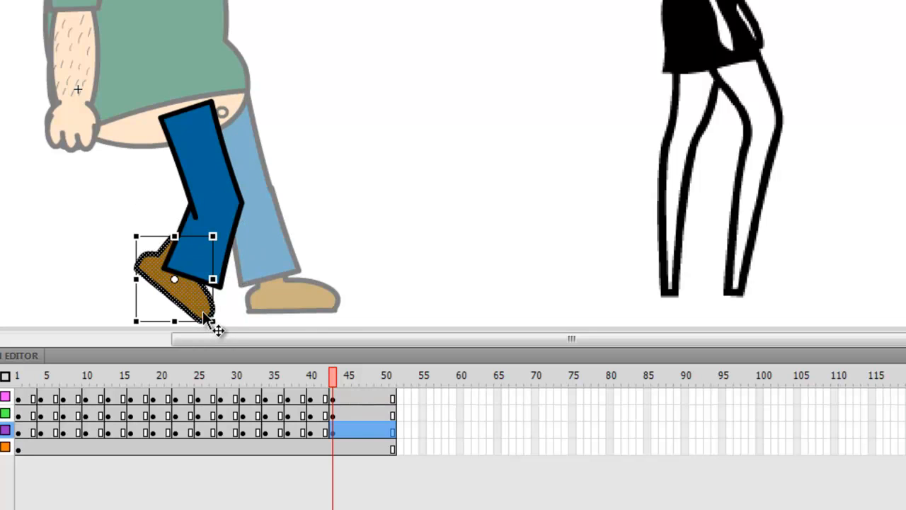
mouse_move(217, 321)
left_mouse_down()
mouse_move(235, 316)
mouse_move(237, 302)
mouse_move(217, 313)
mouse_move(225, 316)
left_mouse_up()
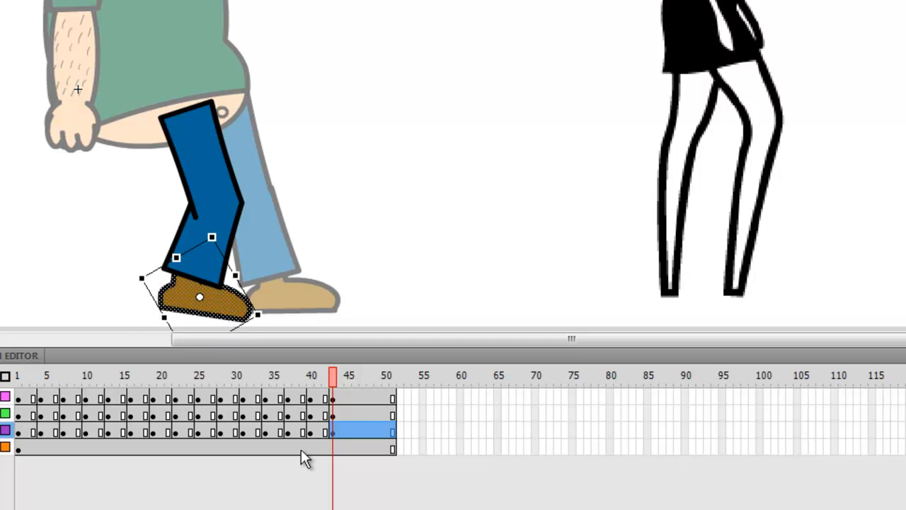
left_click(309, 432)
left_click(333, 432)
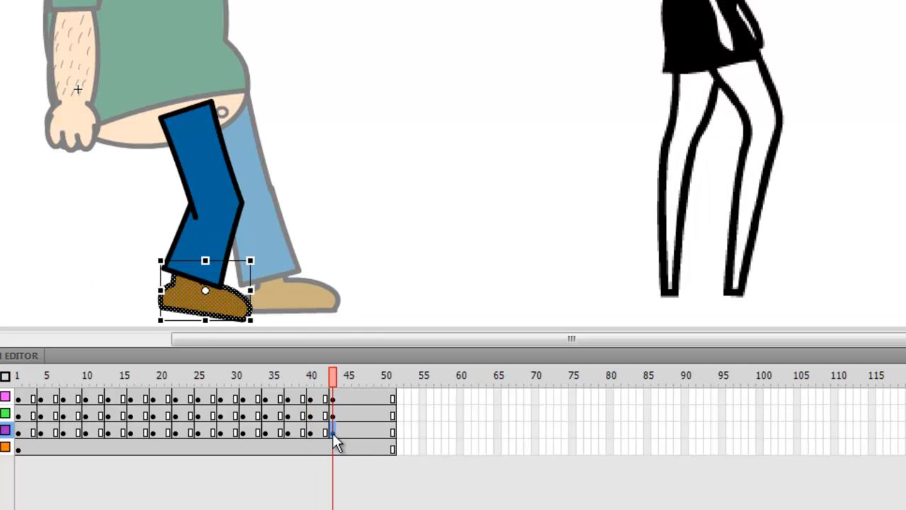
Insert keyframes at frame 46 on the Top Leg, Bottom Leg and Foot layers
left_click(350, 398)
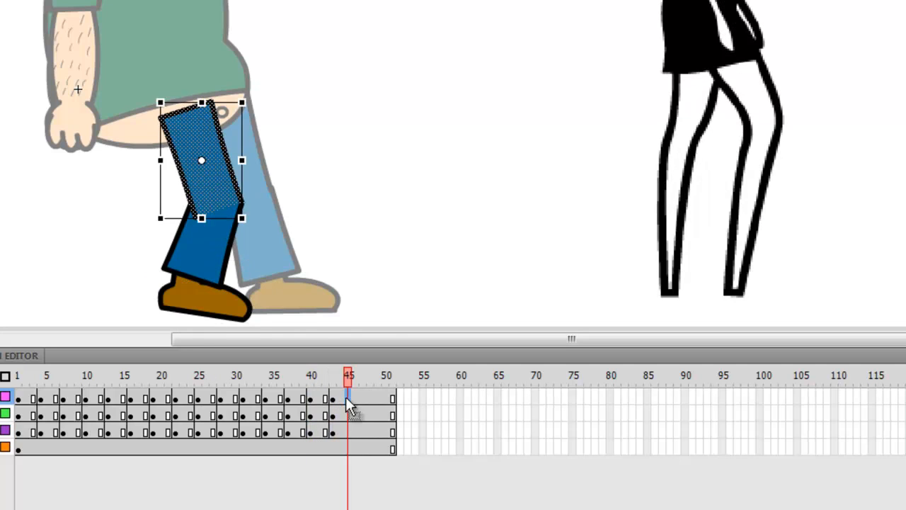
left_click(356, 397)
left_click(354, 430, "shift")
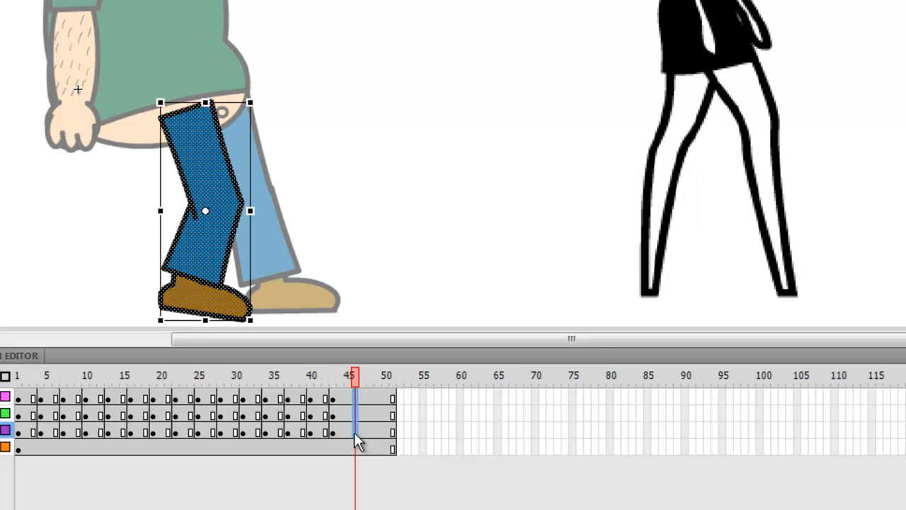
right_click(354, 432)
left_click(437, 61)
left_click(233, 172)
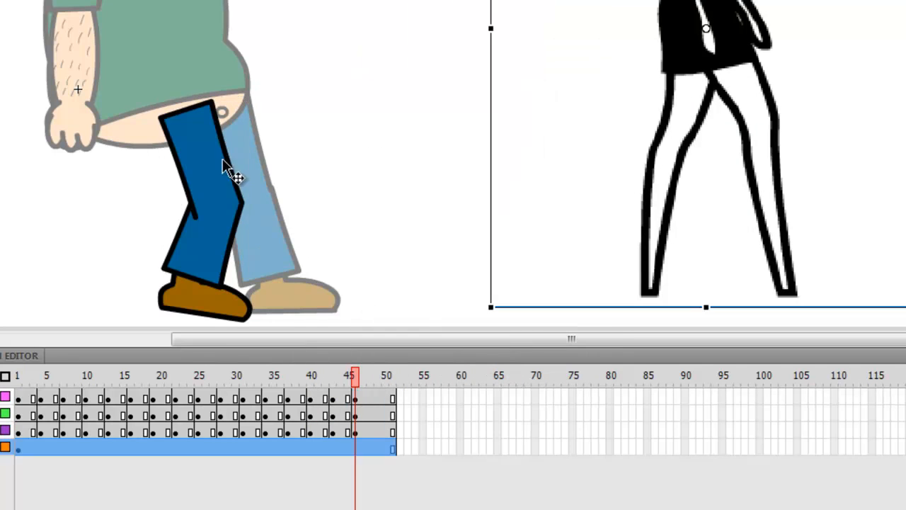
On frame 46, rotate the lower leg counterclockwise onto the knee and move the foot forward beneath it, rotated slightly counterclockwise
left_click(204, 162)
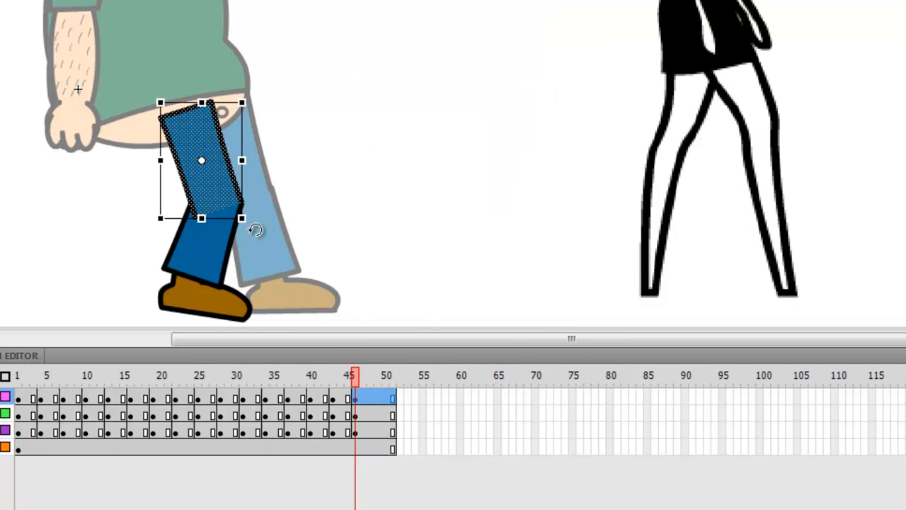
left_click(214, 262)
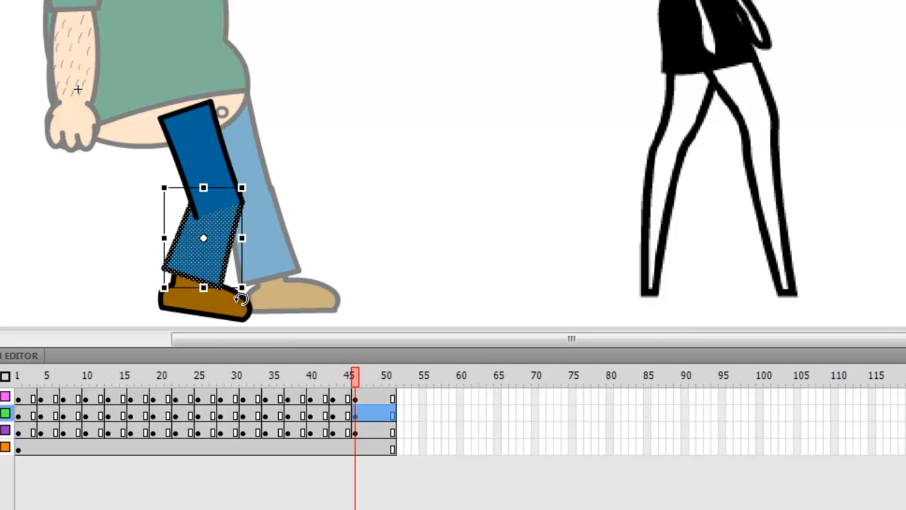
left_click_drag(247, 293, 276, 285)
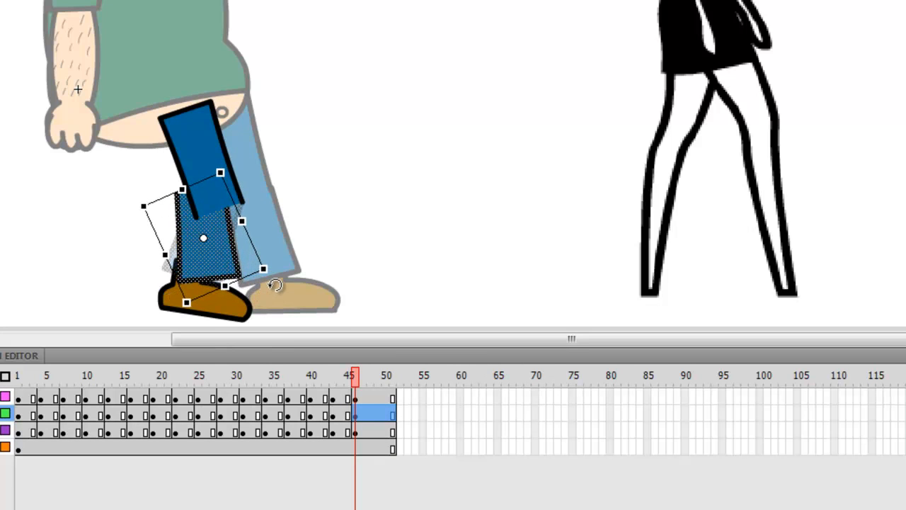
left_click_drag(204, 259, 224, 272)
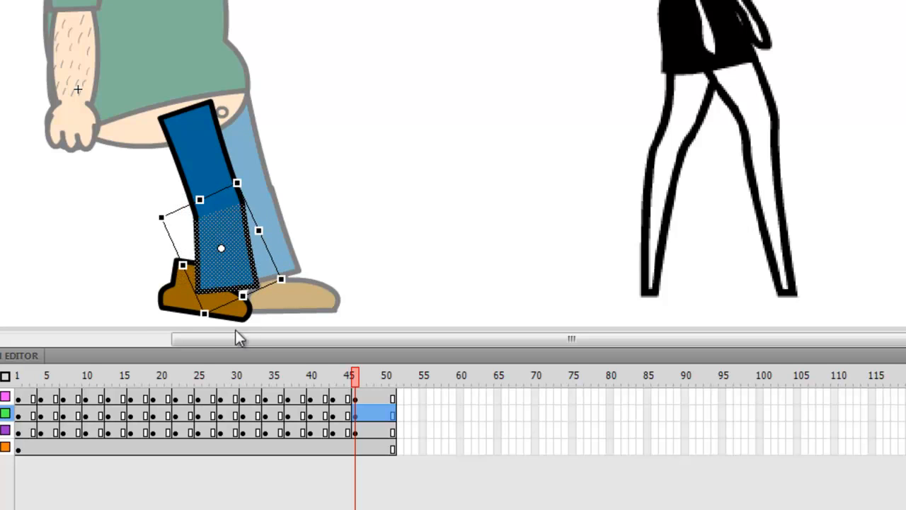
left_click(163, 306)
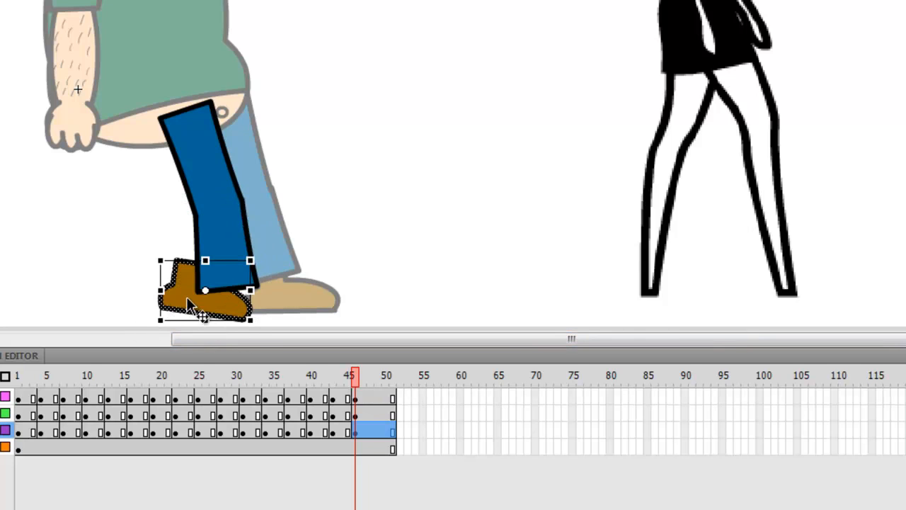
left_click_drag(242, 314, 304, 317)
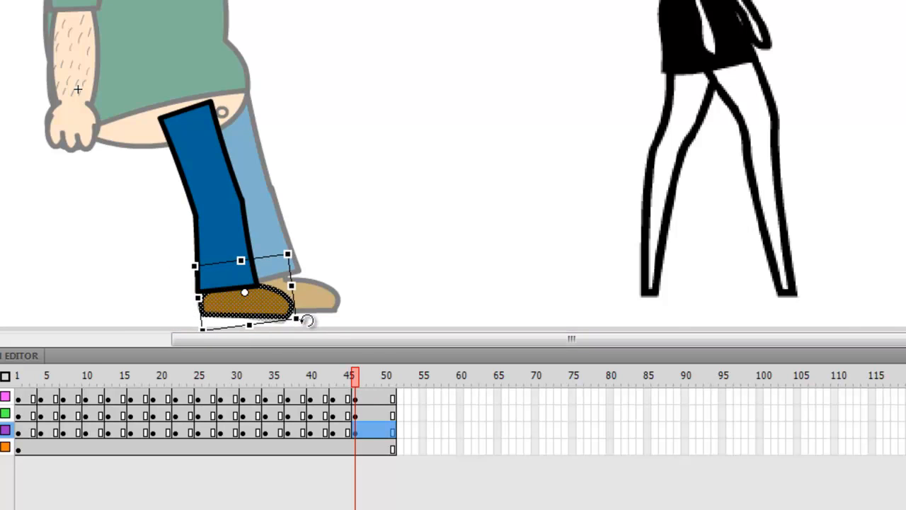
Insert keyframes at frame 49 on the Top Leg, Bottom Leg and Foot layers
left_click(375, 397)
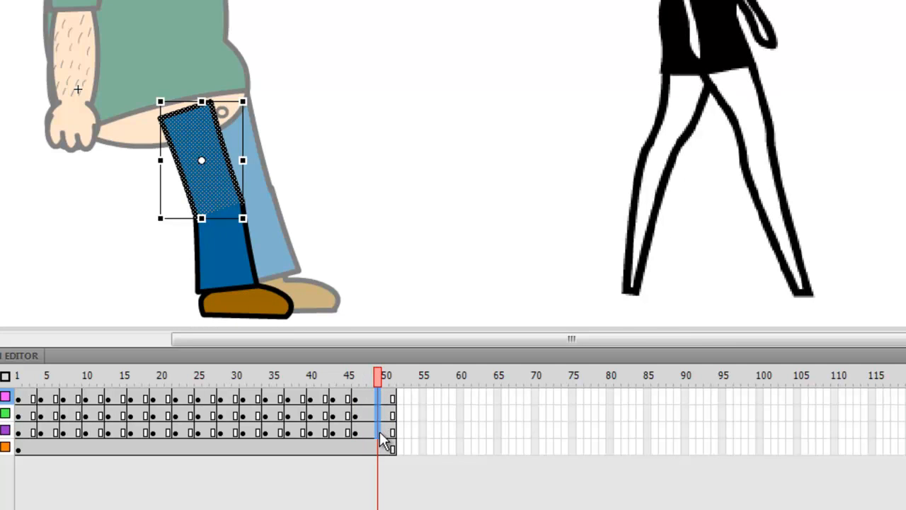
right_click(380, 431)
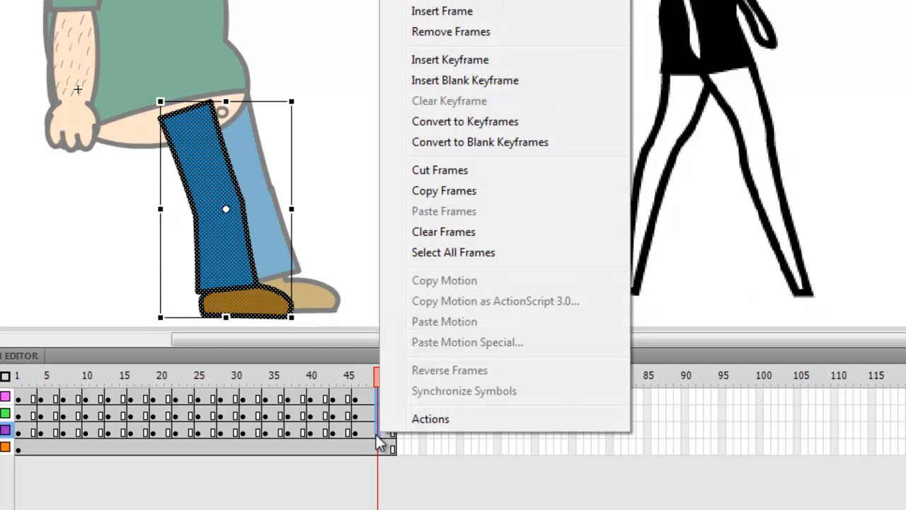
left_click(438, 60)
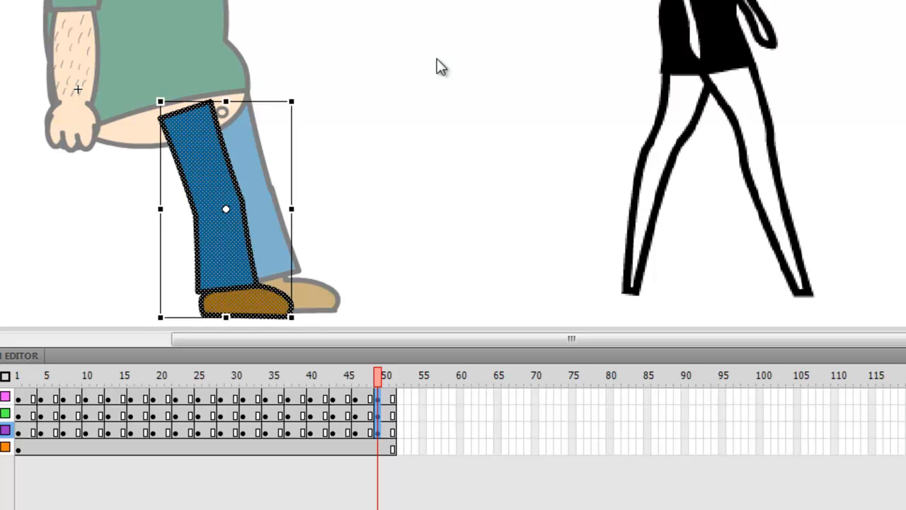
Copy the frame 1 pose of the Top Leg, Bottom Leg and Foot layers and paste it onto frame 49
left_click(20, 400)
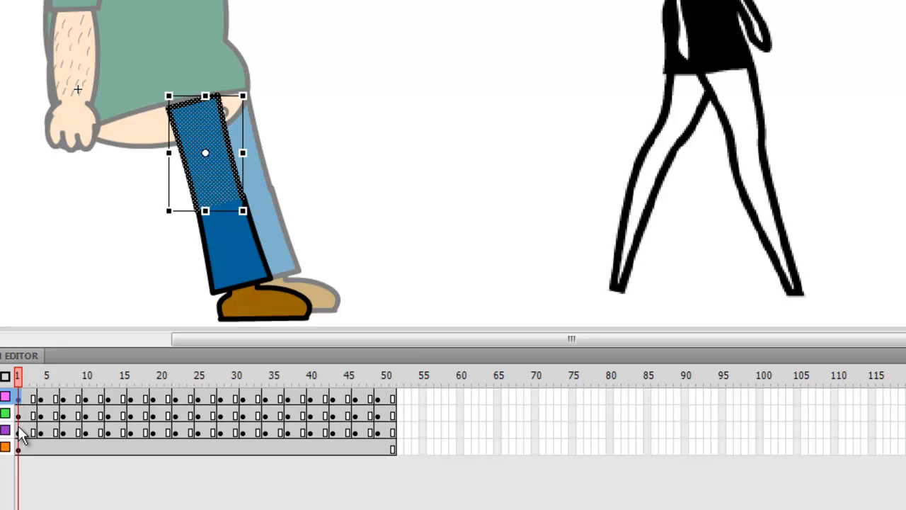
left_click(20, 432, "shift")
right_click(19, 434)
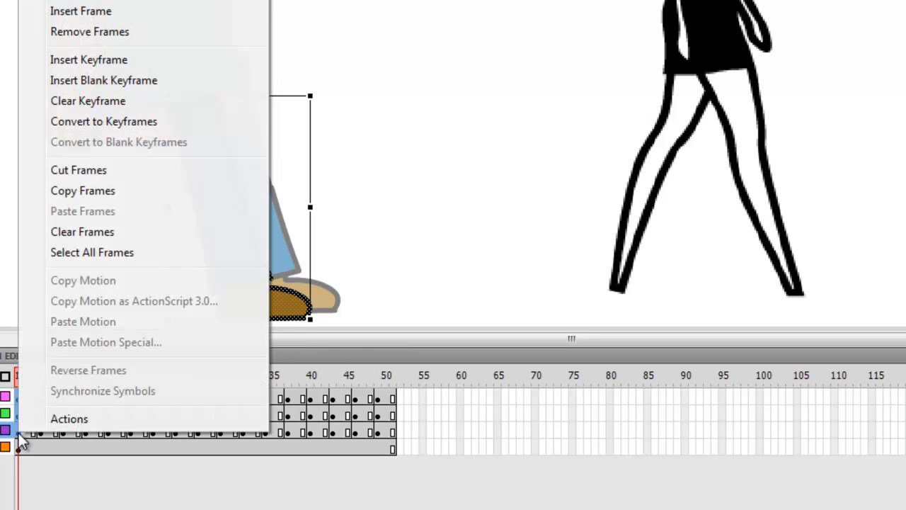
left_click(76, 192)
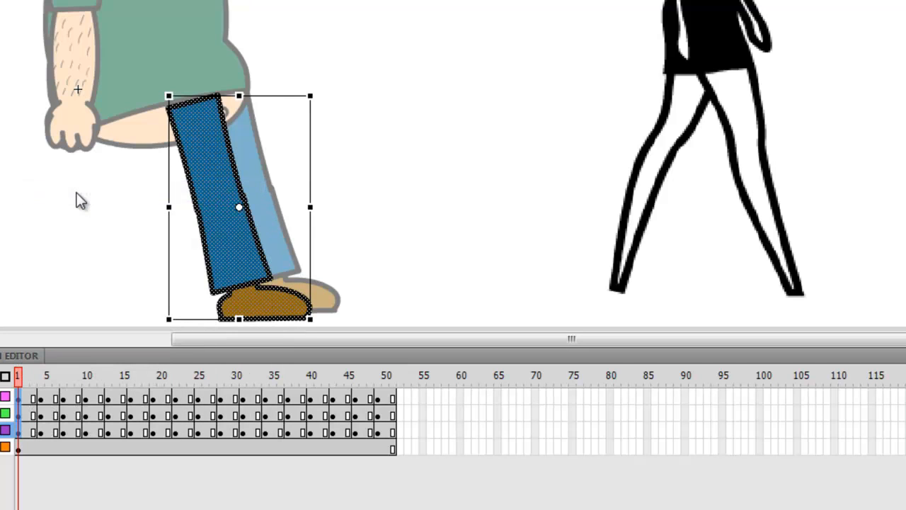
left_click(379, 401)
left_click(379, 431, "shift")
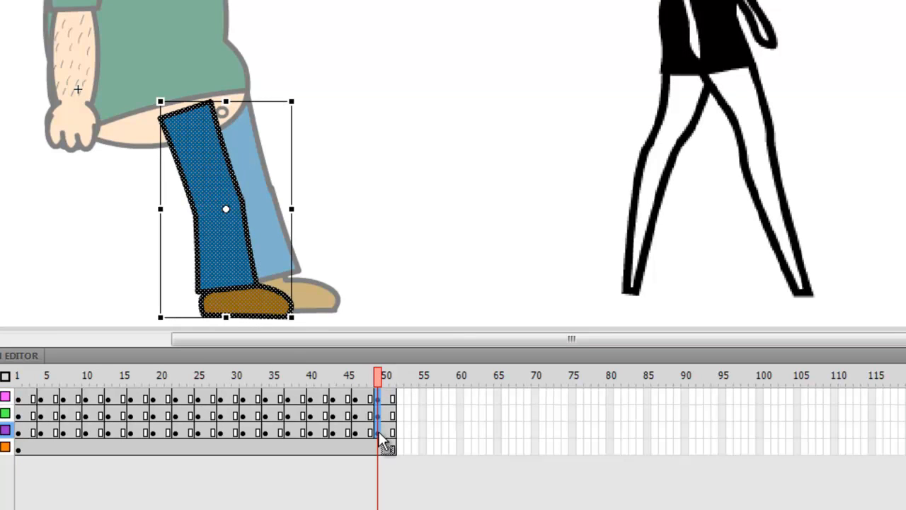
right_click(378, 431)
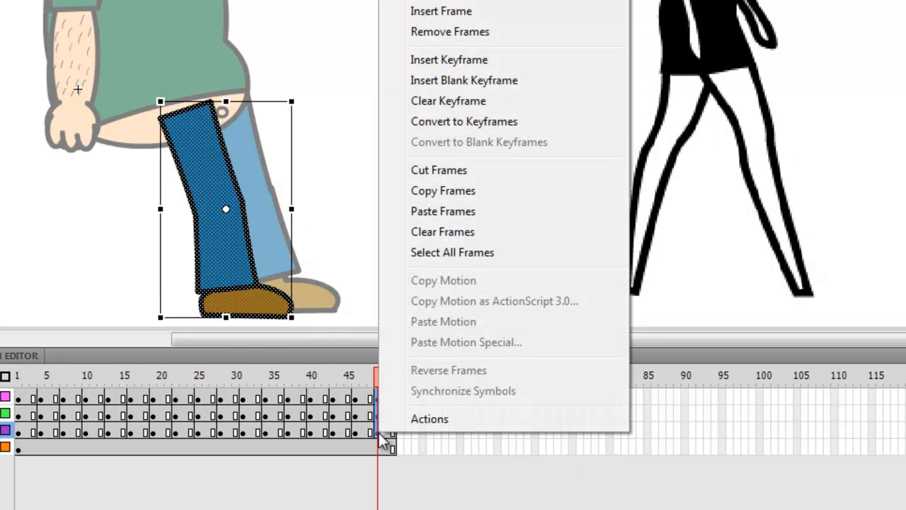
left_click(450, 212)
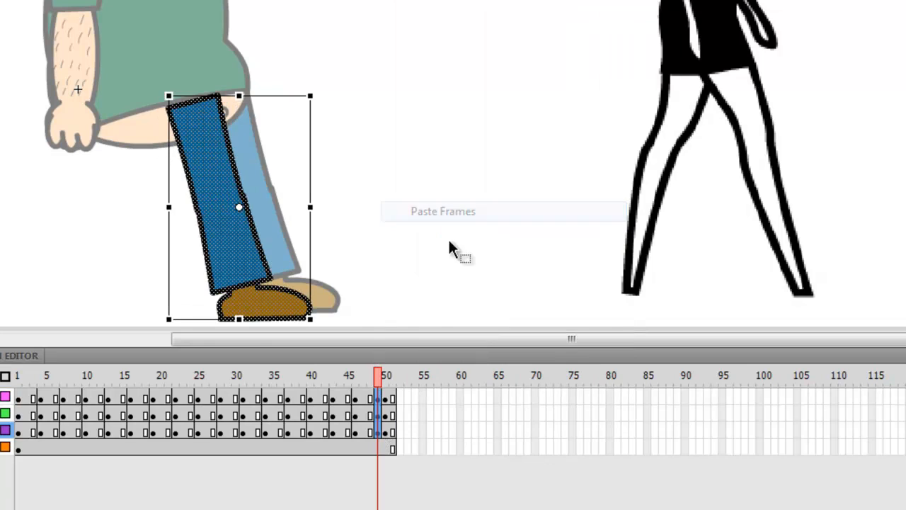
Clear the extra keyframes at frame 50 on the Top Leg, Bottom Leg and Foot layers
left_click(387, 416)
right_click(385, 430)
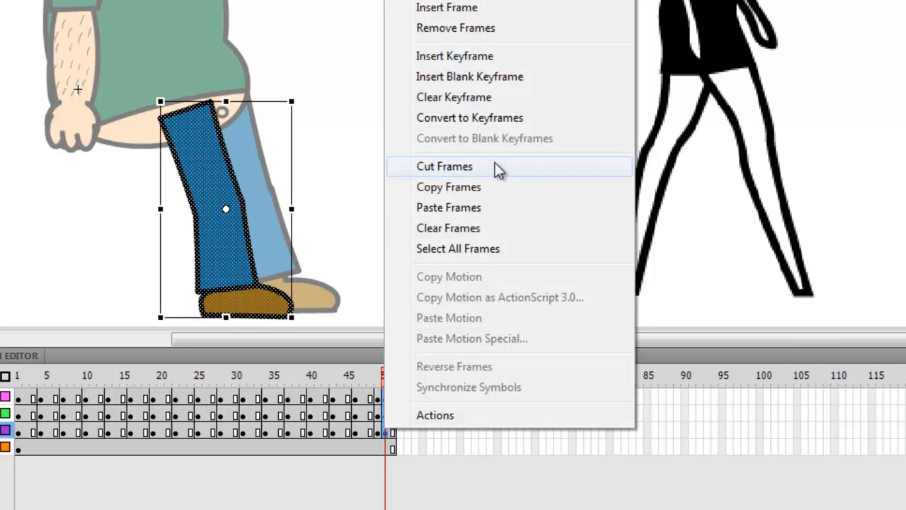
left_click(502, 98)
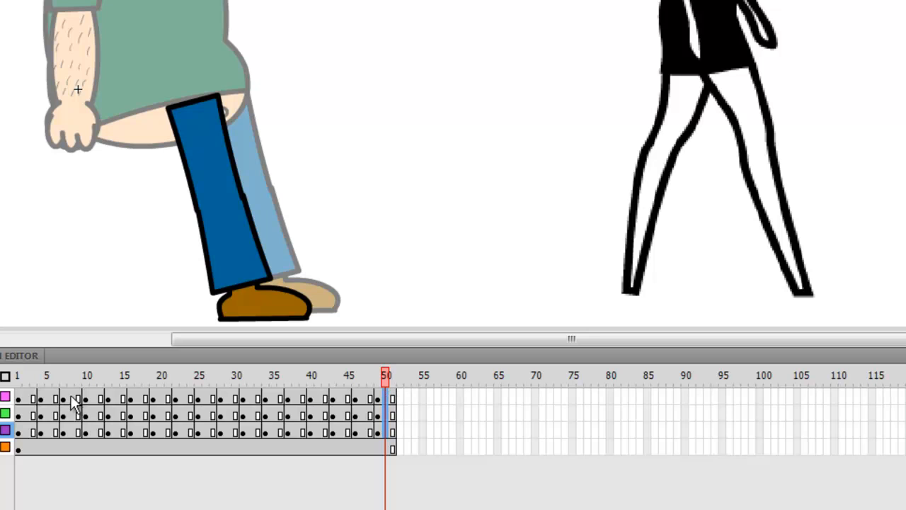
Step through the Top Leg keyframes from frame 1 to frame 28 to review the leg poses, returning to frame 1
left_click(21, 399)
left_click(41, 400)
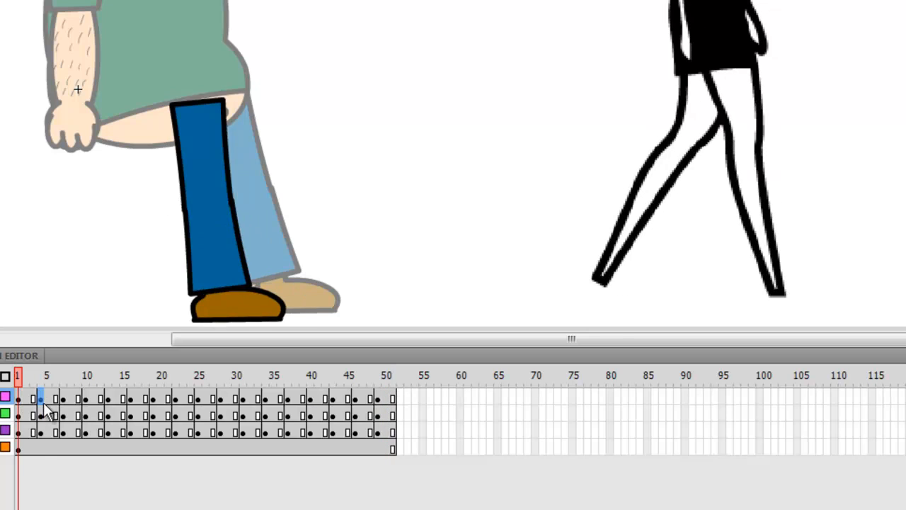
left_click(70, 399)
left_click(89, 398)
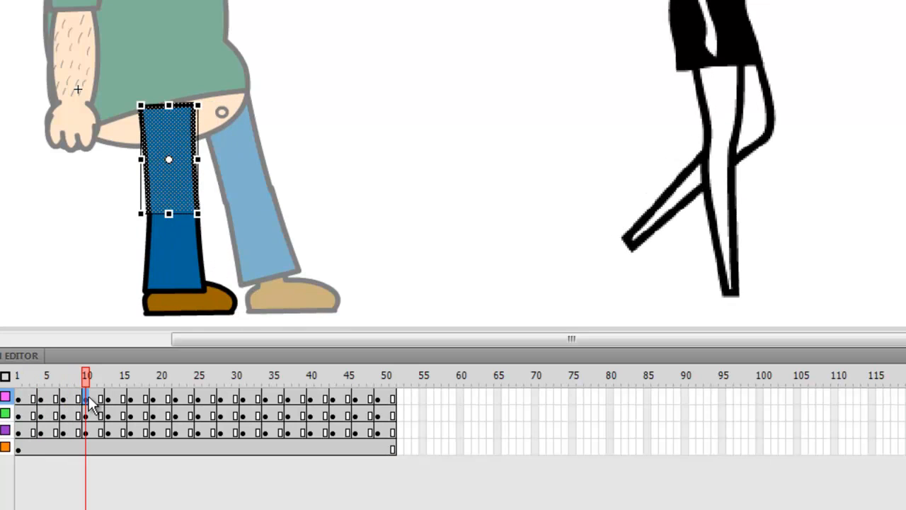
left_click(110, 398)
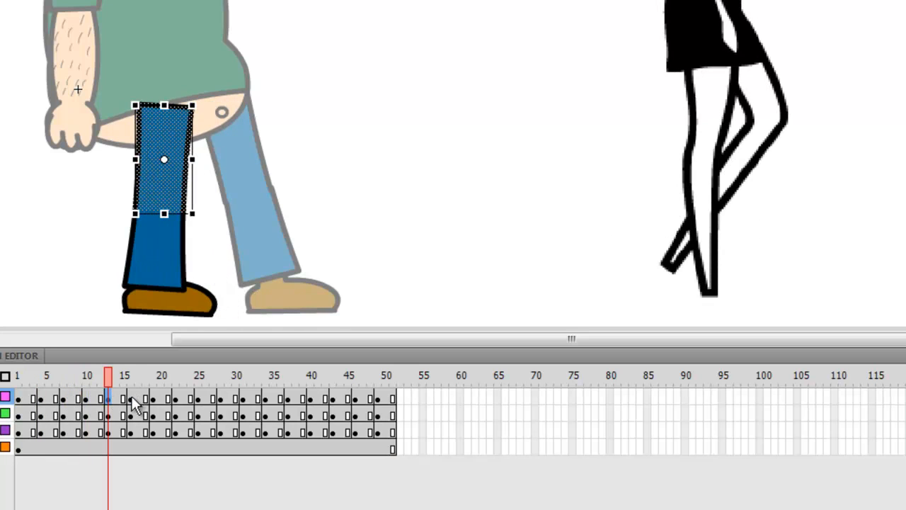
left_click(130, 400)
left_click(152, 399)
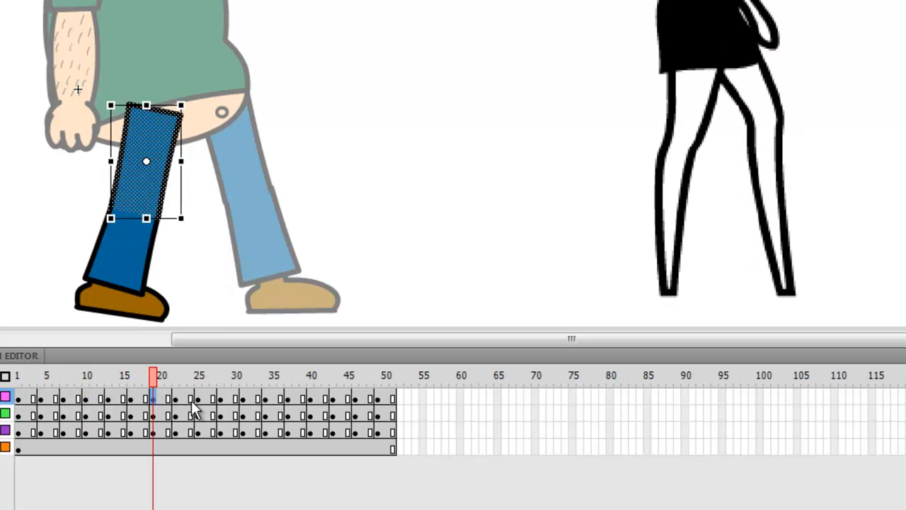
left_click(175, 400)
left_click(198, 400)
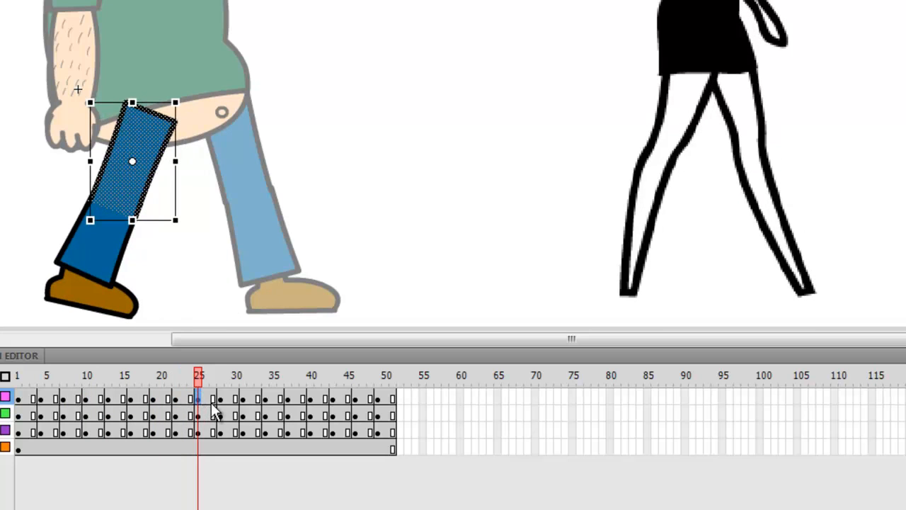
left_click(215, 400)
left_click(227, 400)
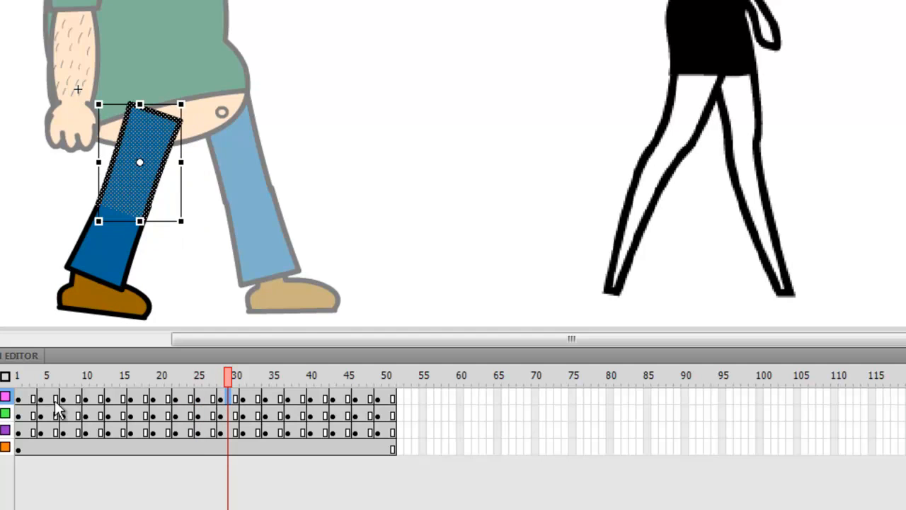
left_click(23, 400)
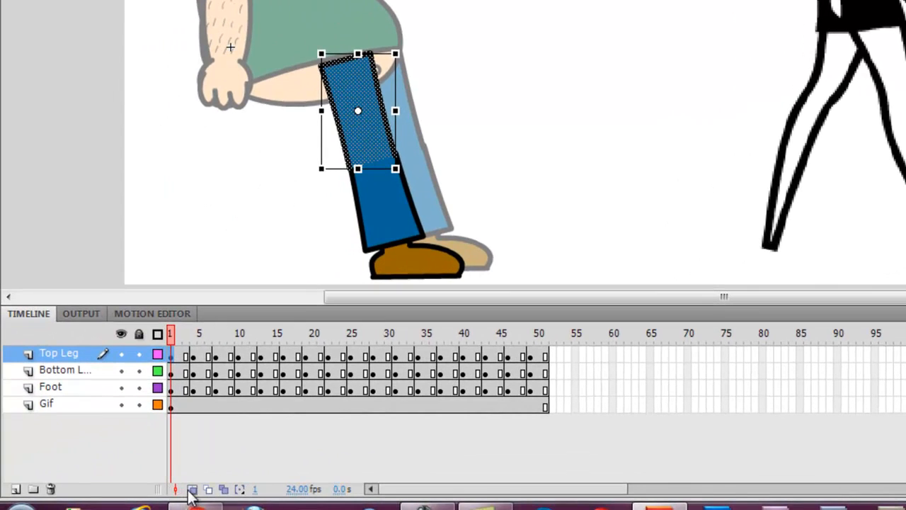
Turn on onion skinning across the whole leg animation, examine the overlapping poses up to frame 15, and turn it off again
left_click(191, 488)
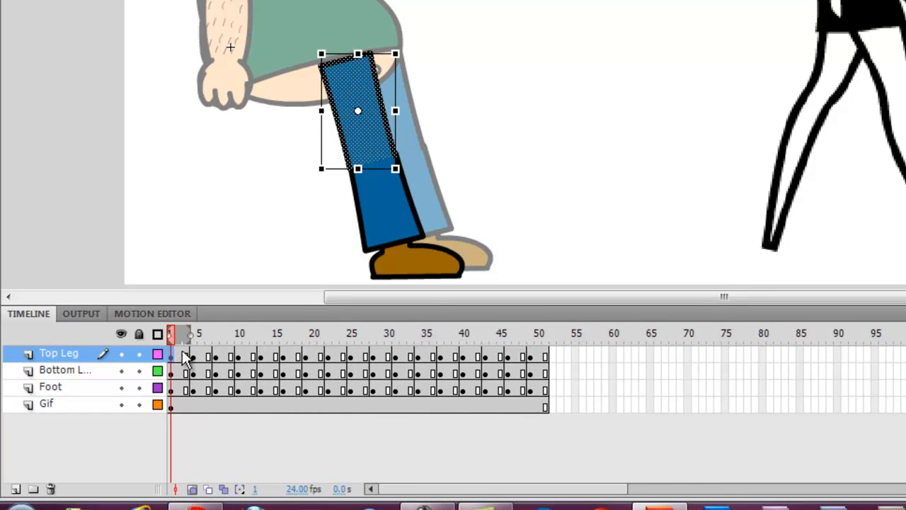
left_click_drag(248, 339, 545, 329)
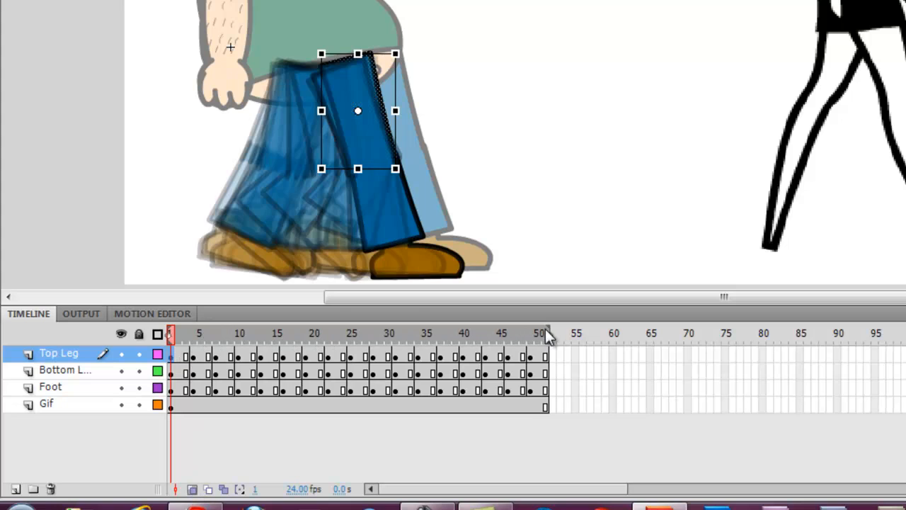
left_click(186, 358)
left_click(193, 357)
left_click(223, 358)
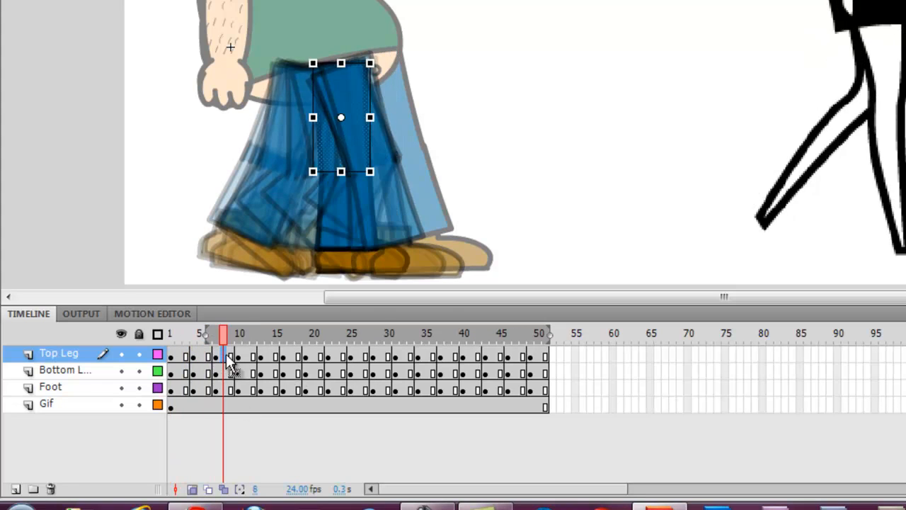
left_click(230, 357)
left_click(246, 359)
left_click(261, 372)
left_click(276, 372)
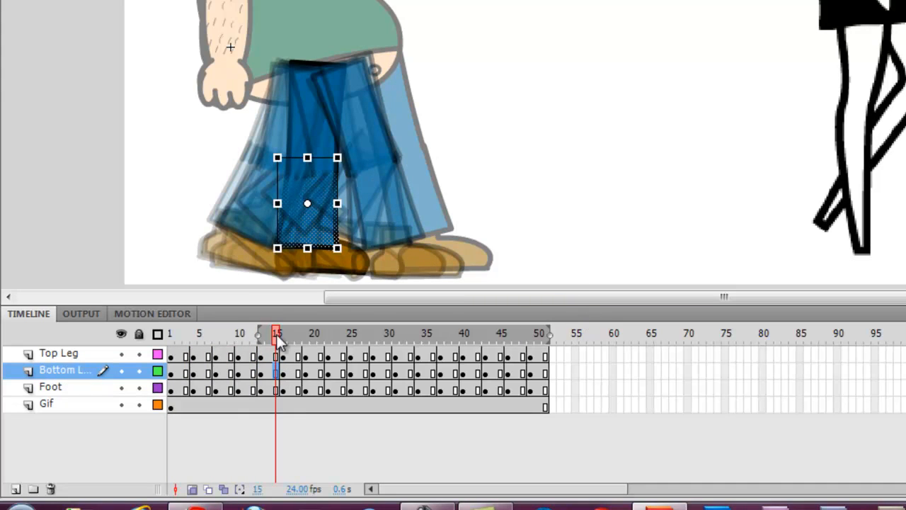
left_click(192, 489)
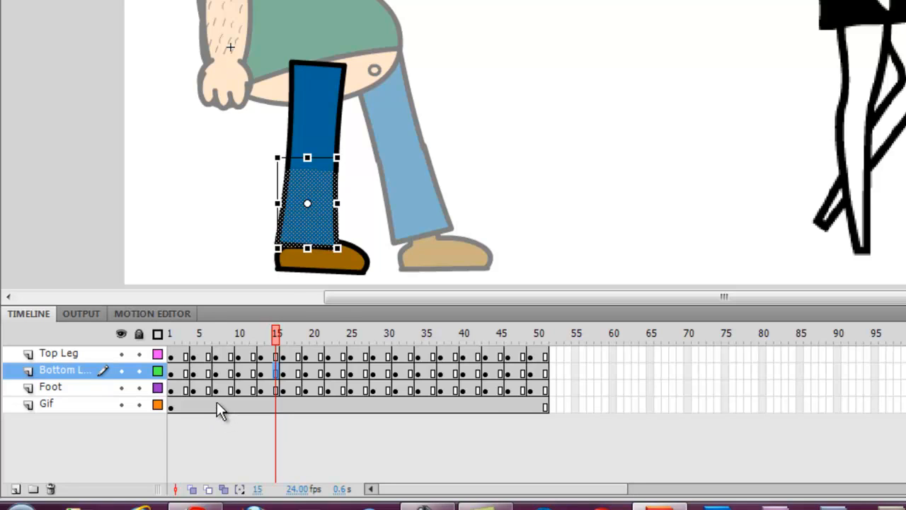
Delete the Gif reference layer and return to the Binek 1 symbol
left_click(216, 405)
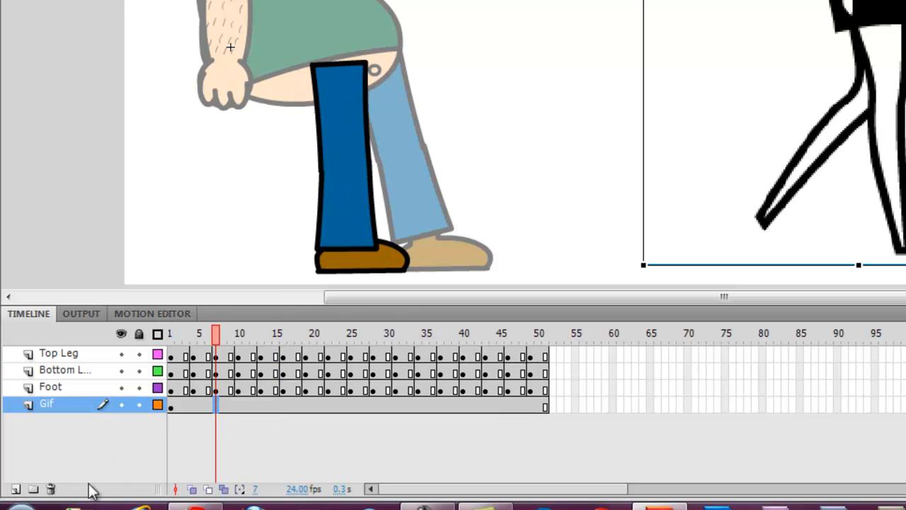
left_click(51, 488)
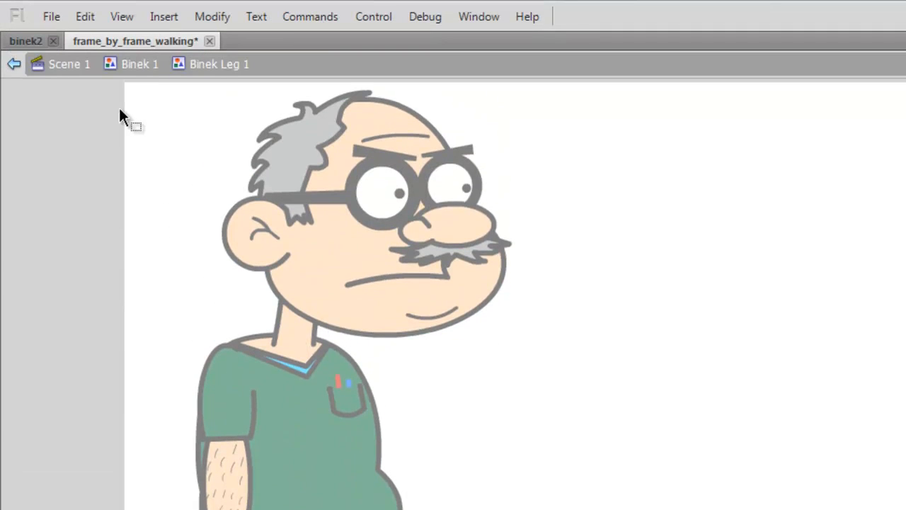
left_click(134, 65)
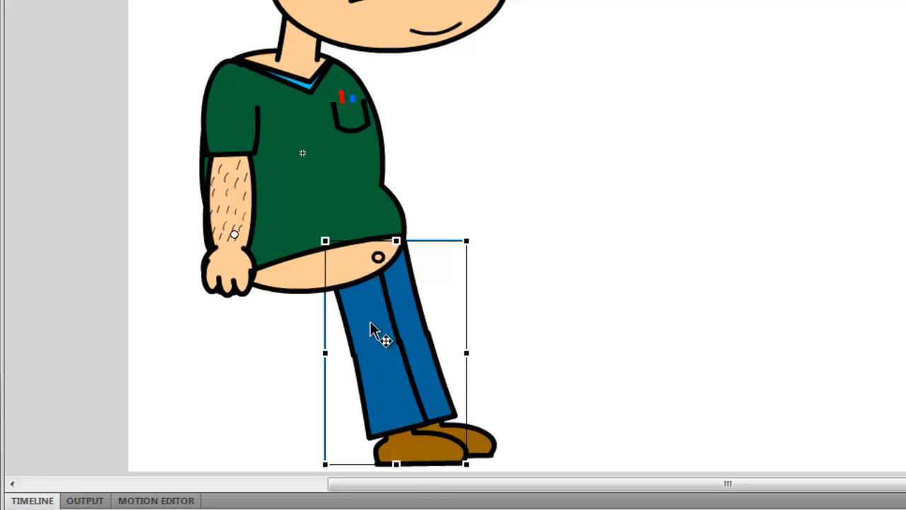
Change the first frame of the far leg's loop so it starts extended behind the body
left_click(409, 312)
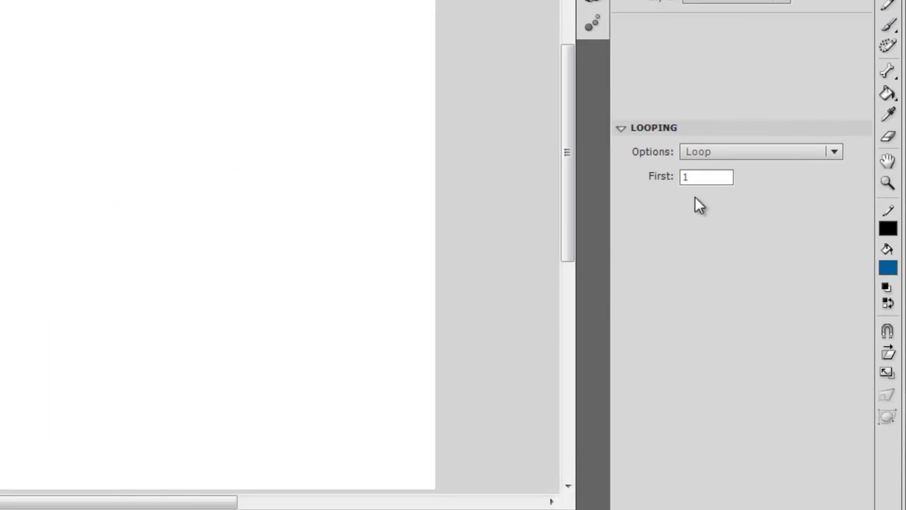
double_click(693, 177)
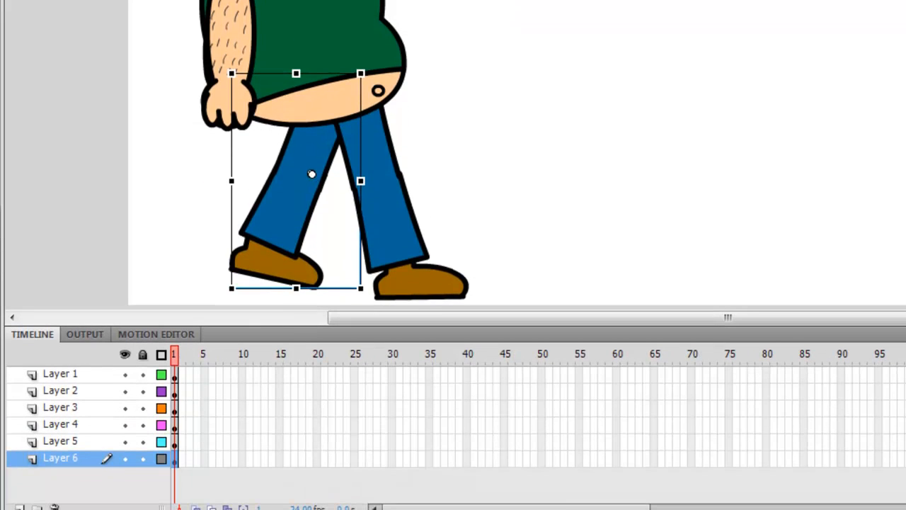
Insert frames at frame 51 on Layers 1 through 6 of the Binek 1 symbol
left_click(549, 374)
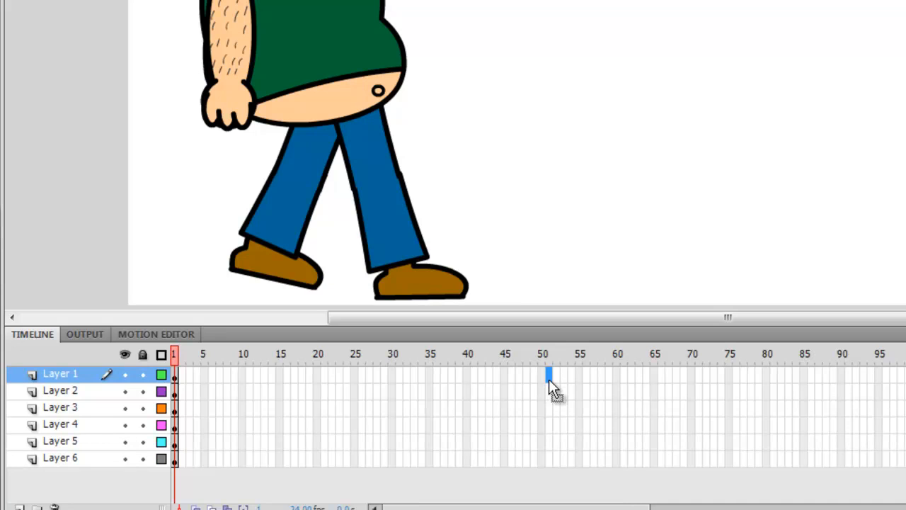
left_click(550, 462, "shift")
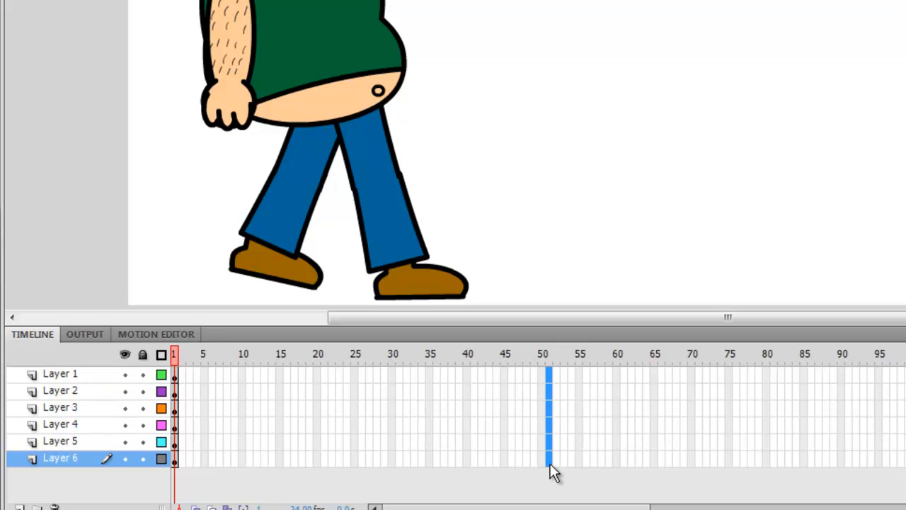
right_click(550, 464)
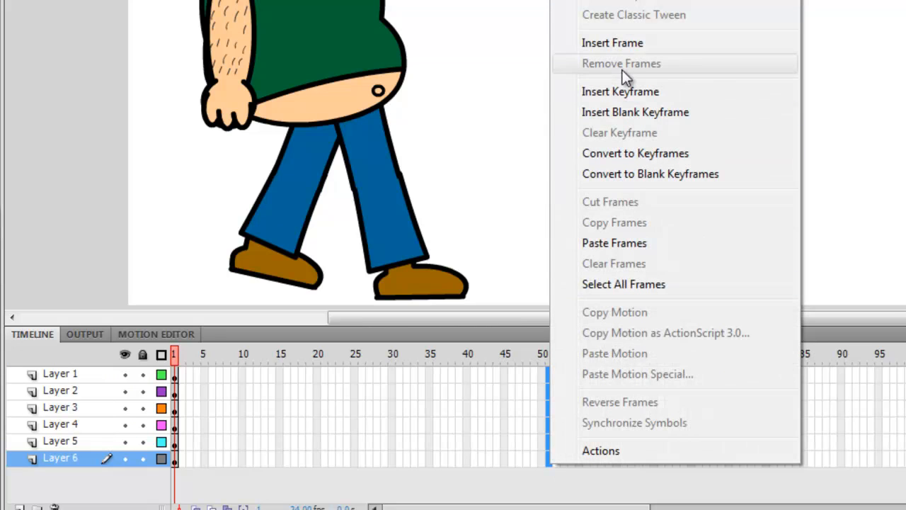
left_click(625, 44)
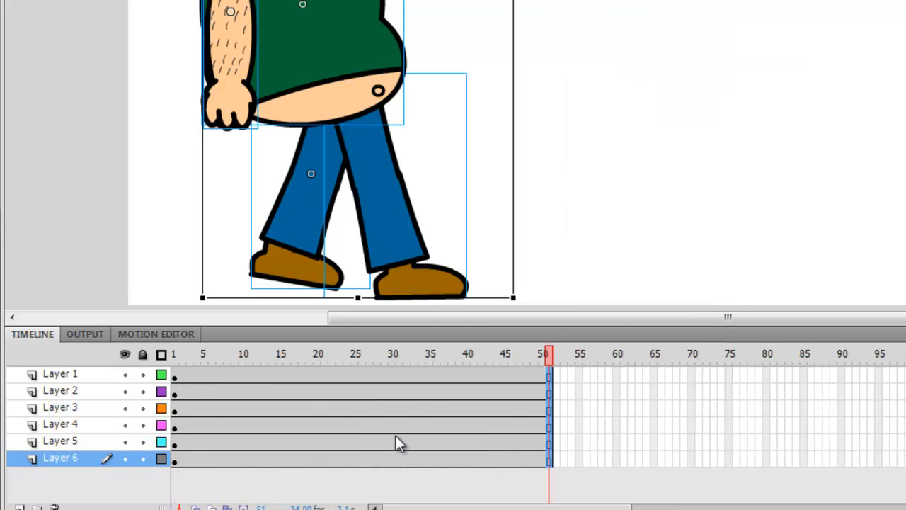
Step through the Binek 1 timeline to examine how both legs move in the walk, returning to frame 1
left_click(191, 374)
left_click(203, 375)
left_click(213, 377)
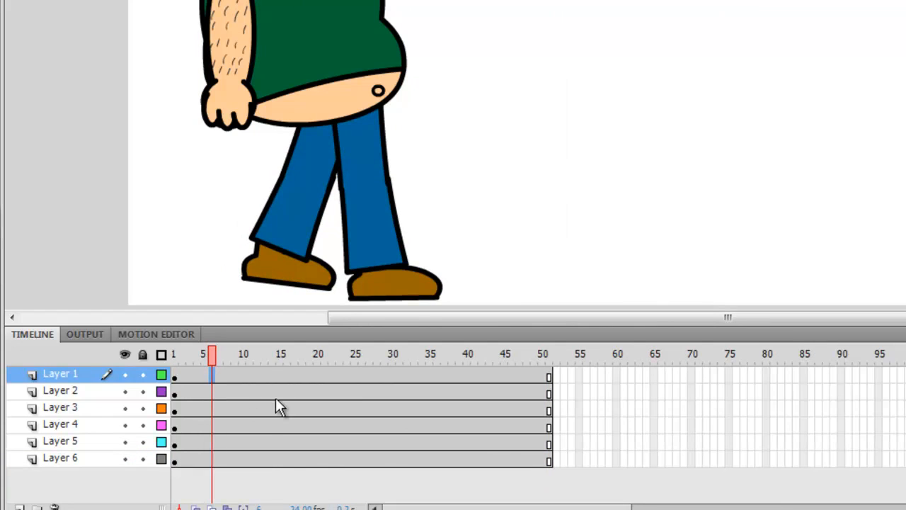
left_click(274, 397)
left_click(288, 398)
left_click(318, 409)
left_click(348, 409)
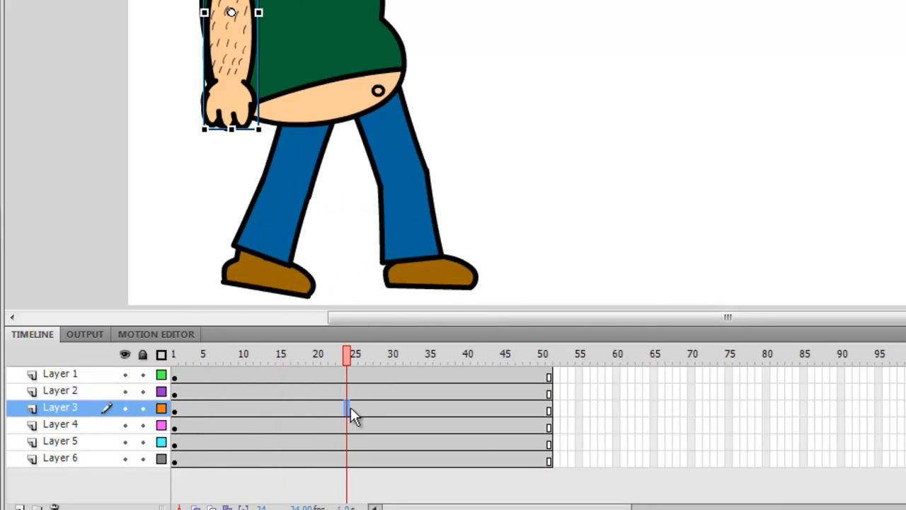
left_click(174, 389)
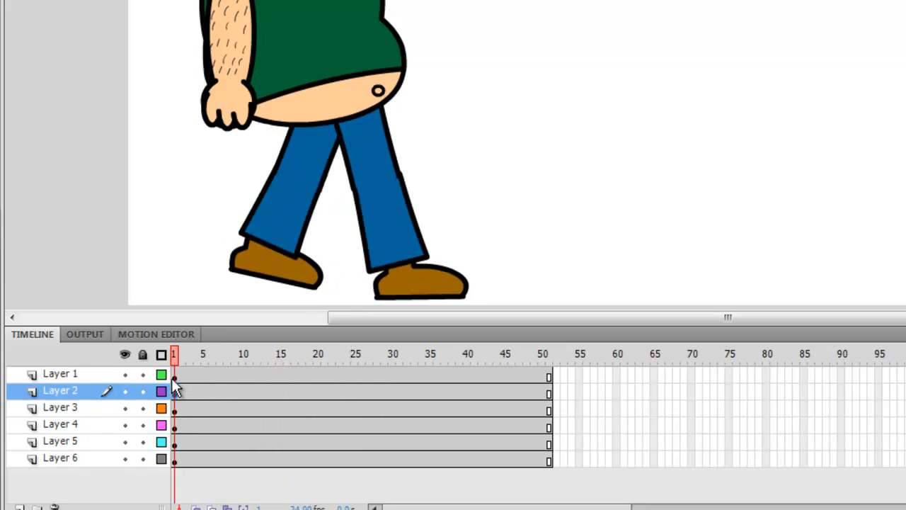
left_click(174, 374)
Open the far leg symbol and, on frame 22, move the Top Leg, Bottom Leg and Foot artwork together backward and slightly down
left_click(319, 149)
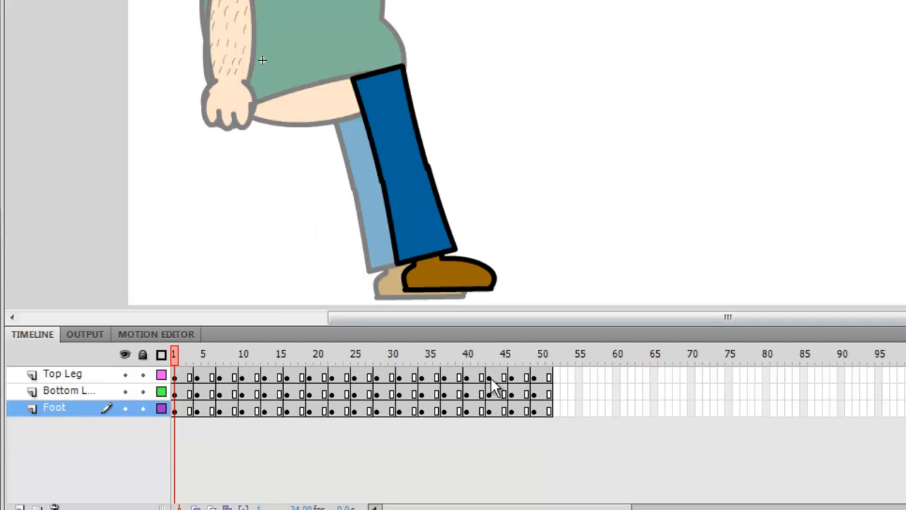
left_click(331, 377)
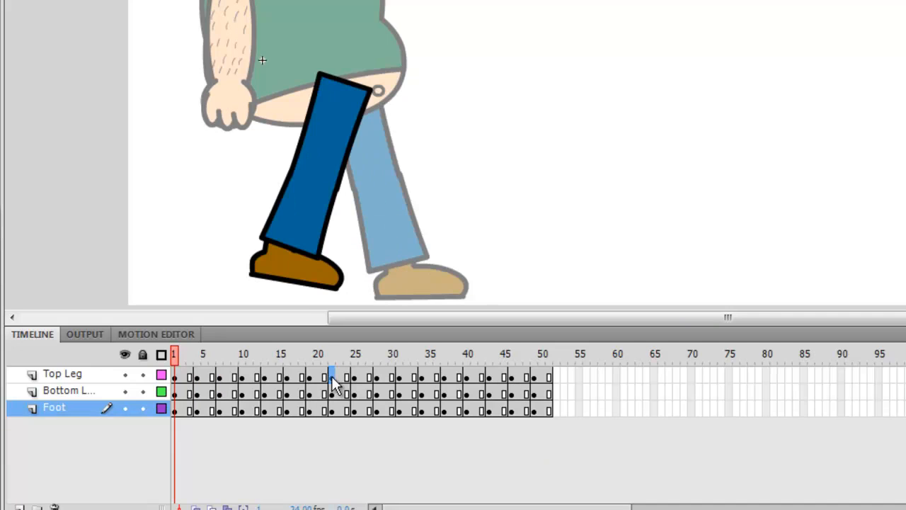
left_click(362, 379)
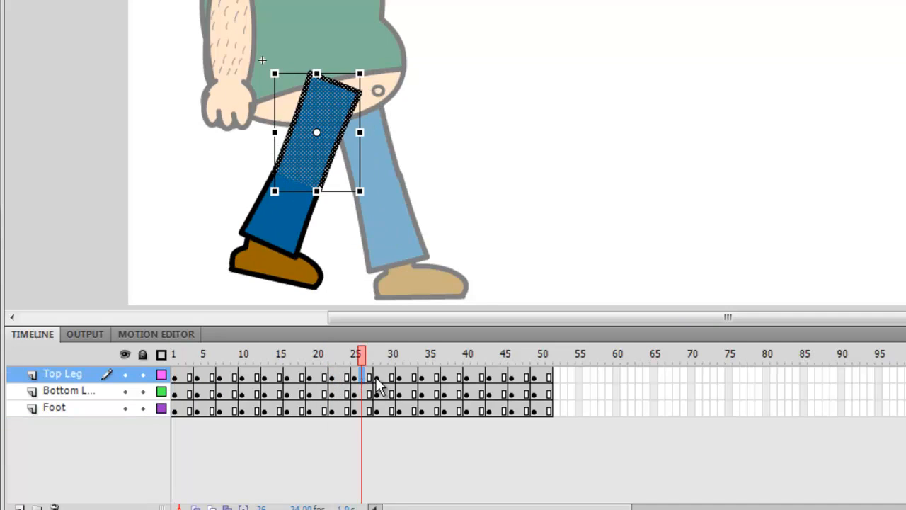
left_click(376, 379)
left_click(354, 378)
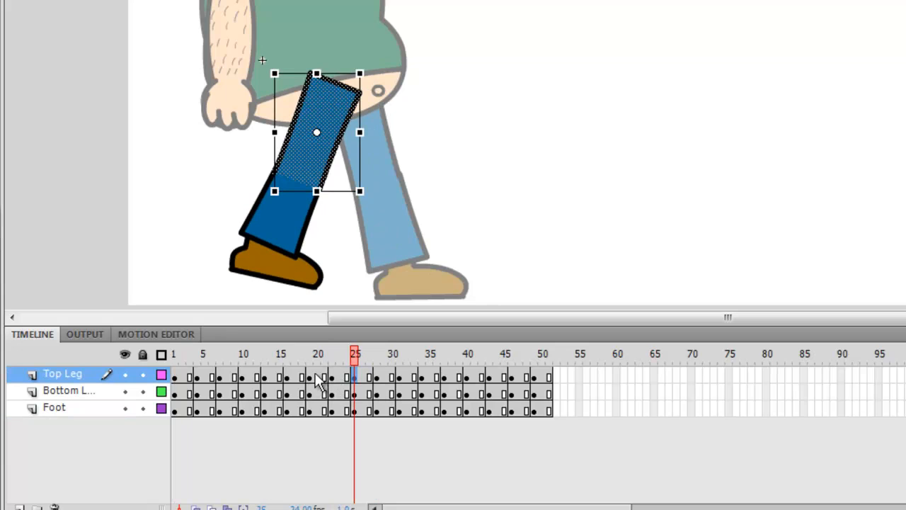
left_click(311, 377)
left_click(332, 378)
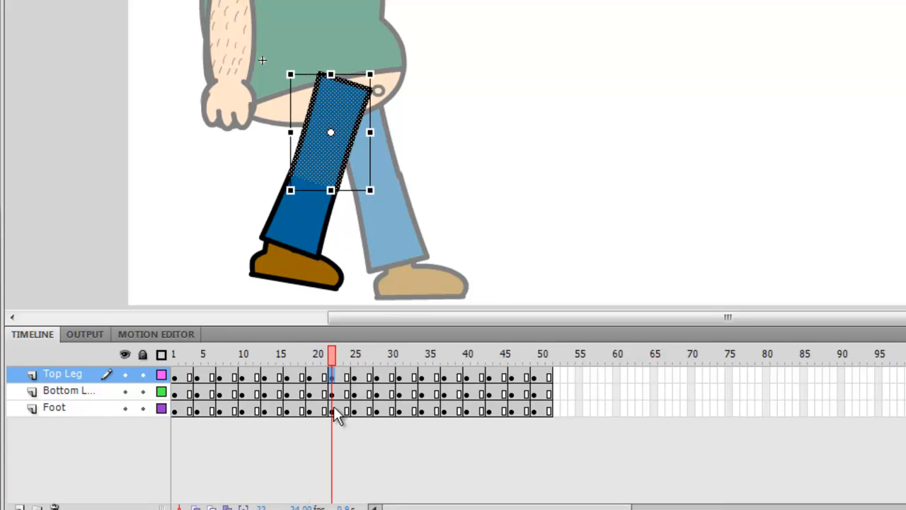
left_click(332, 409, "shift")
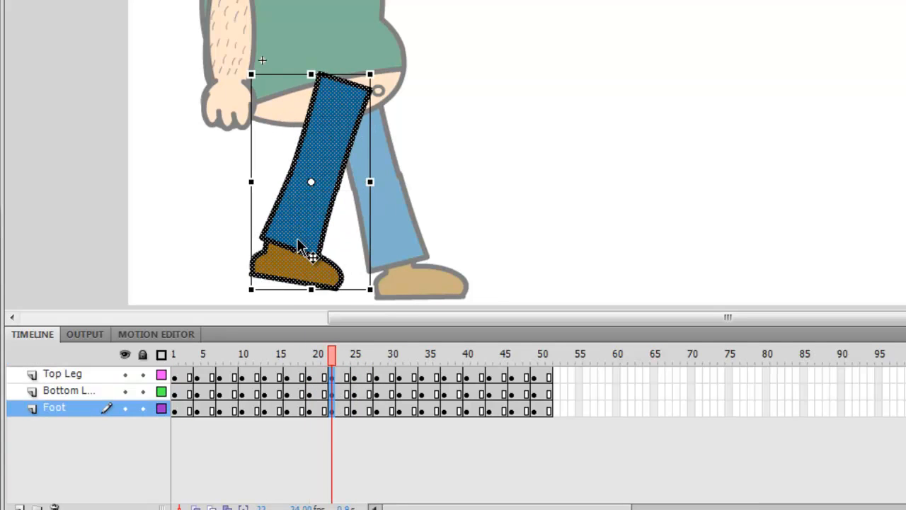
left_click_drag(296, 239, 278, 249)
key("q")
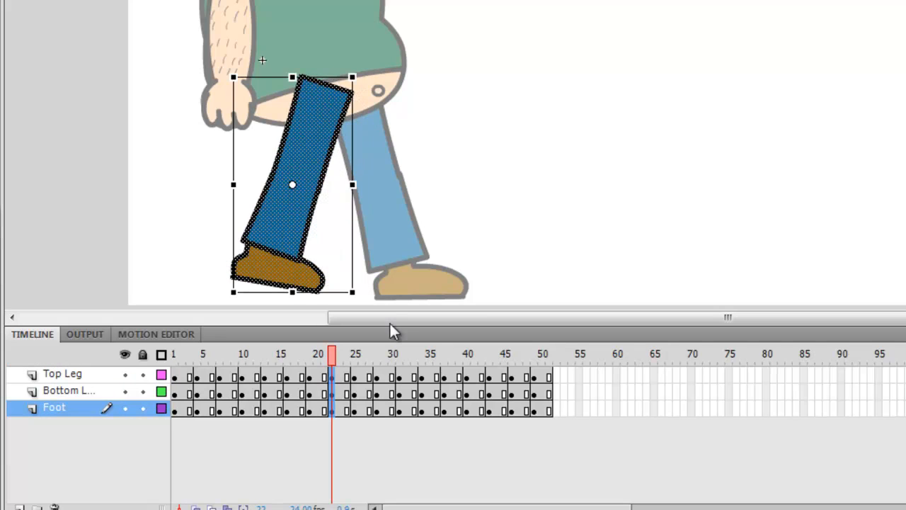
On frame 25, move the Top Leg, Bottom Leg and Foot artwork together backward and slightly down
left_click(355, 378)
left_click(355, 410, "shift")
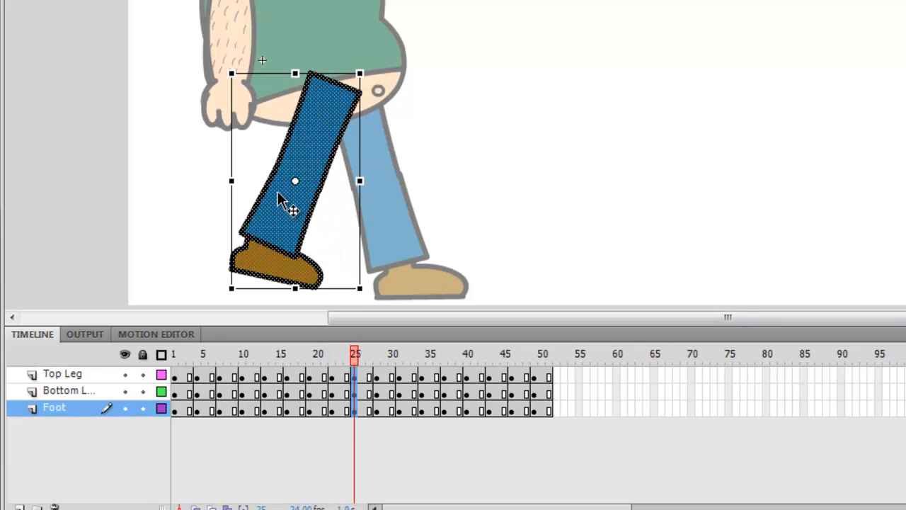
left_click_drag(280, 211, 255, 213)
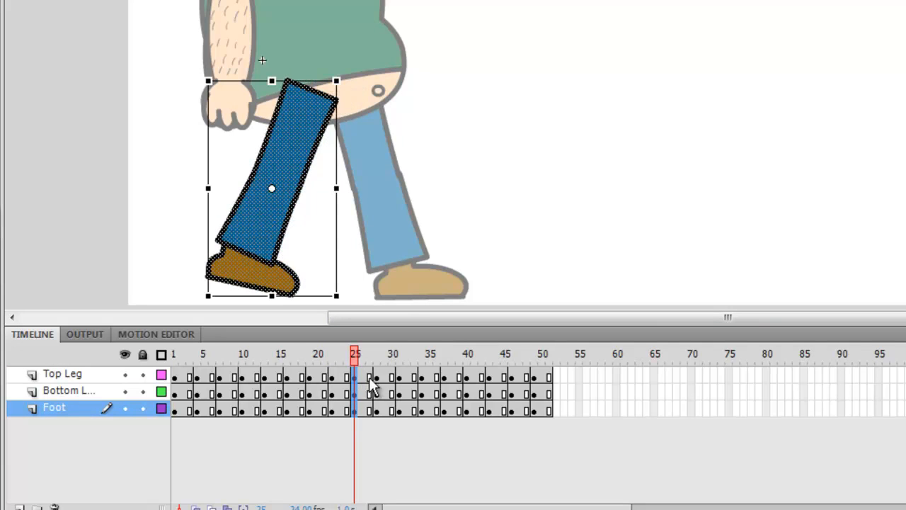
On frame 28, move the whole leg artwork on all three layers backward and very slightly down
left_click(377, 376)
left_click(378, 411, "shift")
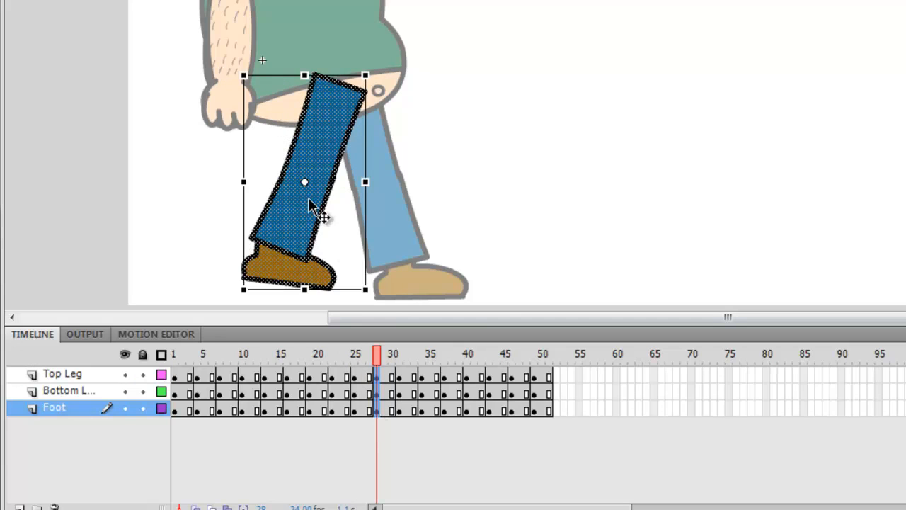
left_click_drag(307, 228, 278, 226)
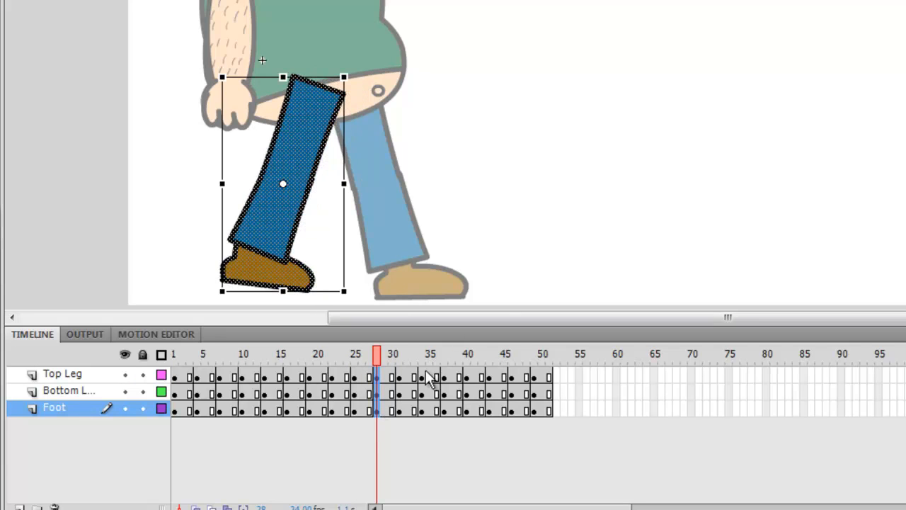
Review the far leg poses on frames 31, 34 and 37, return to the full character and play the walk
left_click(398, 376)
left_click(421, 379)
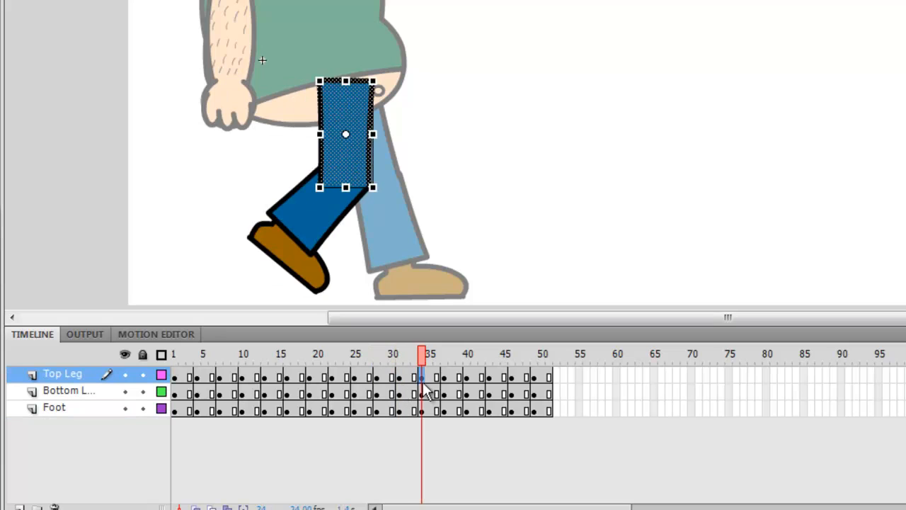
left_click(443, 379)
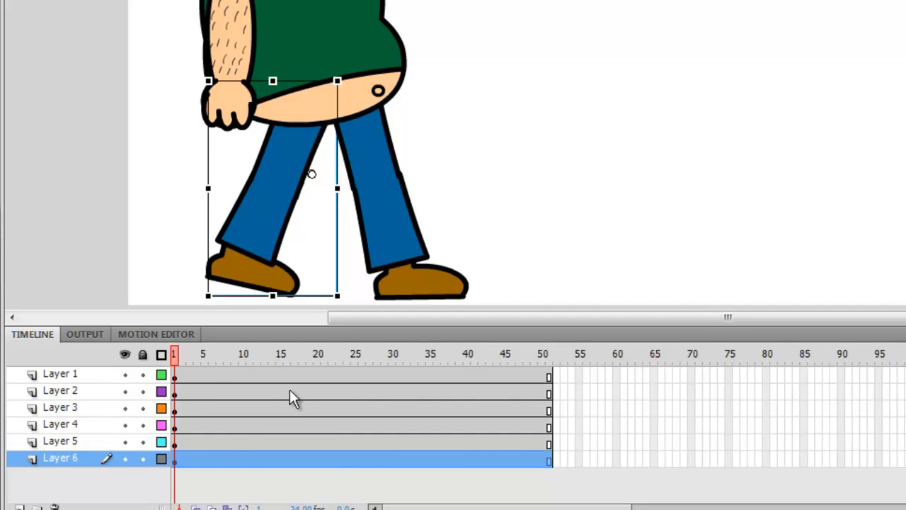
left_click(174, 375)
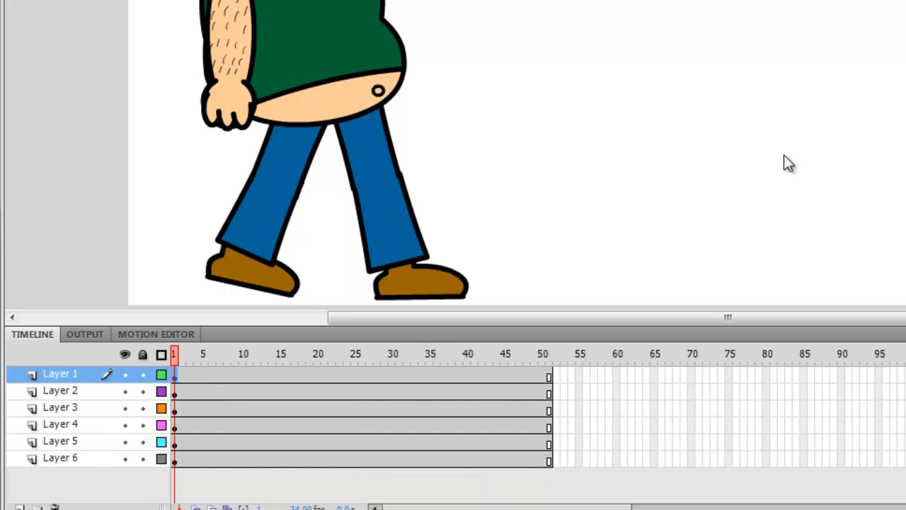
key("Return")
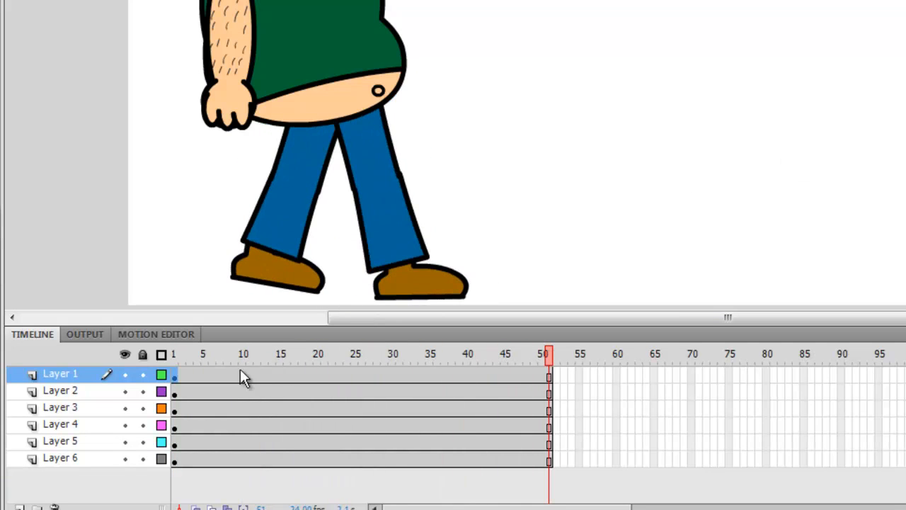
left_click(203, 386)
left_click(173, 373)
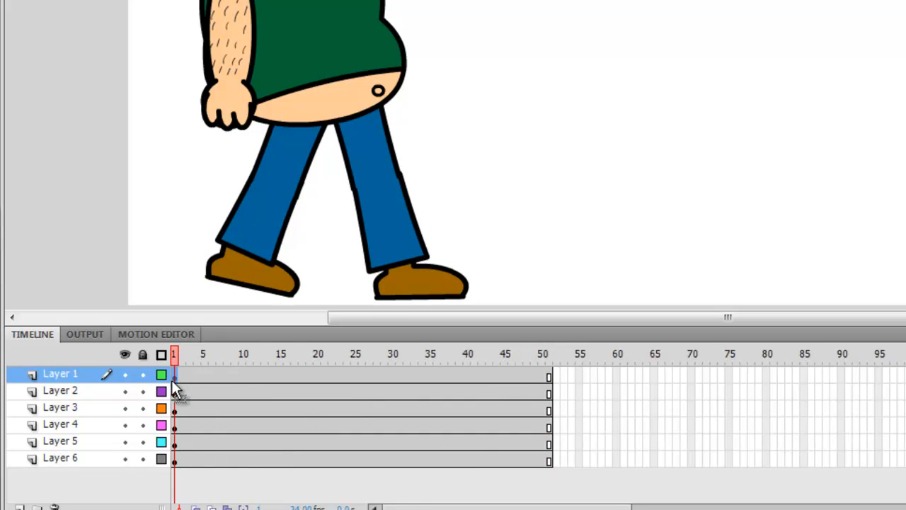
Nudge the near leg on Layer 5 backward beneath the belly and play the walk from frame 1
left_click(389, 181)
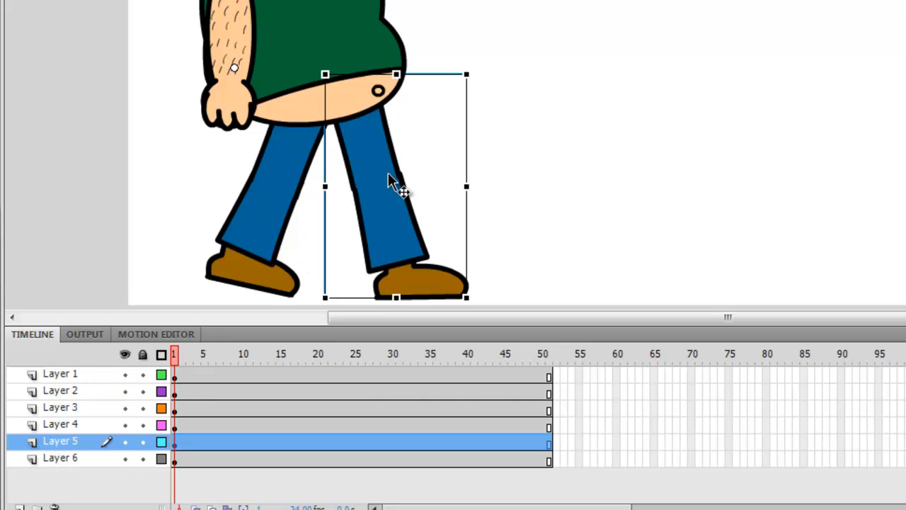
key("Left")
key("Left")
key("Left")
key("Left")
key("Left")
key("Left")
key("Left")
key("Left")
key("Left")
key("Left")
key("Left")
key("Left")
key("Left")
key("Left")
key("Left")
key("Left")
key("Left")
key("Left")
key("Left")
key("Left")
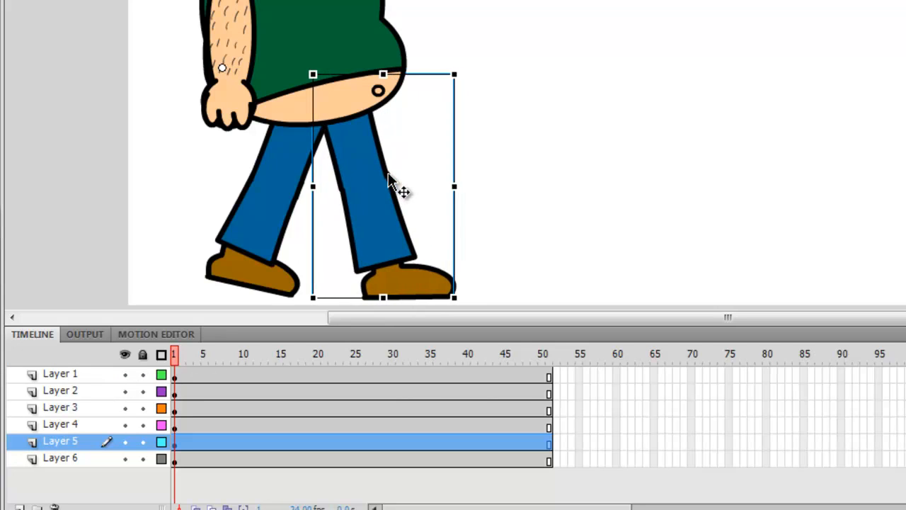
left_click(175, 374)
key("Return")
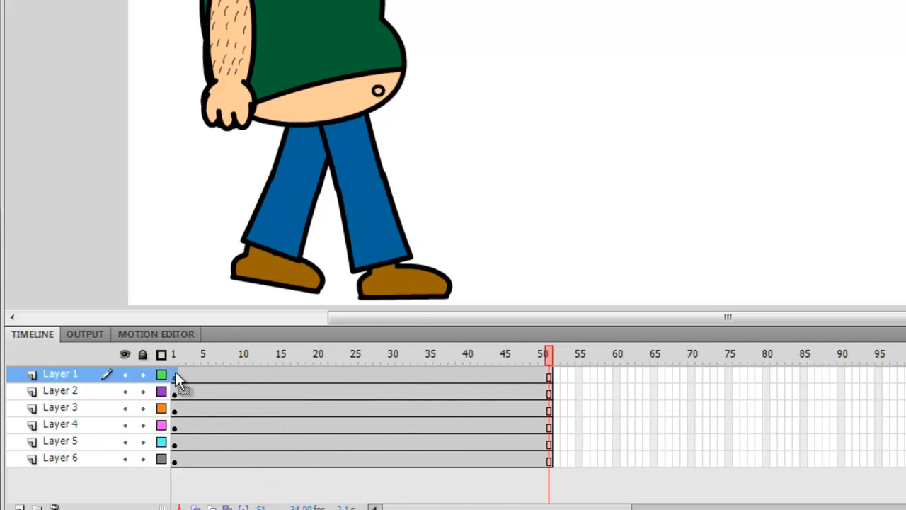
left_click(176, 390)
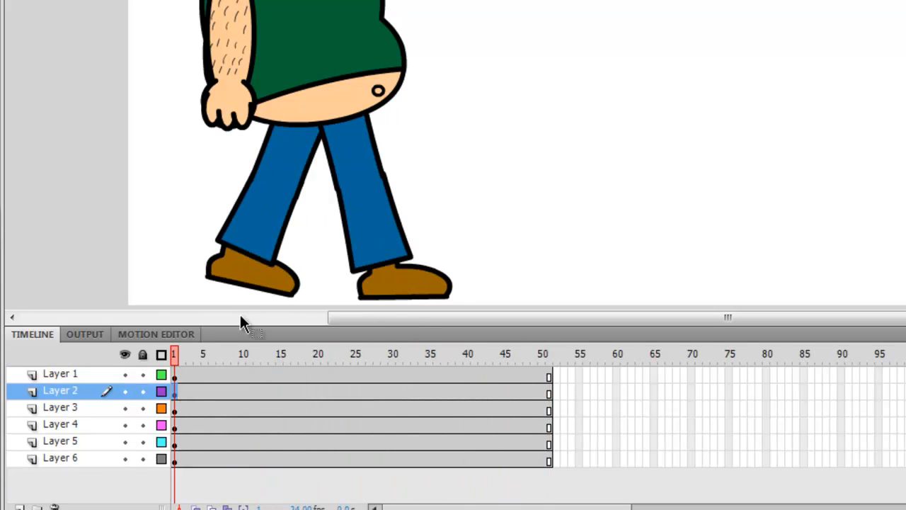
Nudge the far leg on Layer 6 slightly backward and play the walk, returning to frame 1
left_click(298, 198)
key("Left")
key("Left")
key("Left")
key("Left")
key("Left")
key("Left")
key("Left")
key("Left")
key("Left")
key("Left")
key("Left")
key("Left")
key("Left")
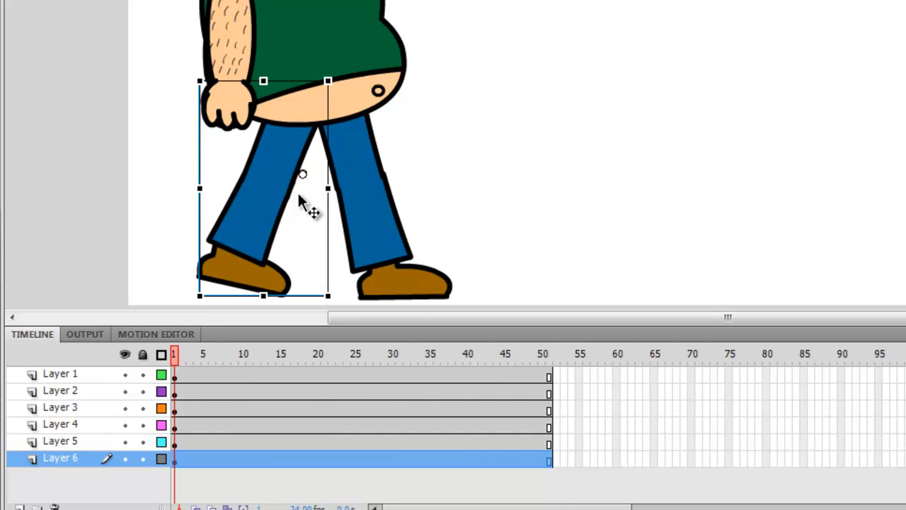
key("Left")
key("Left")
key("Left")
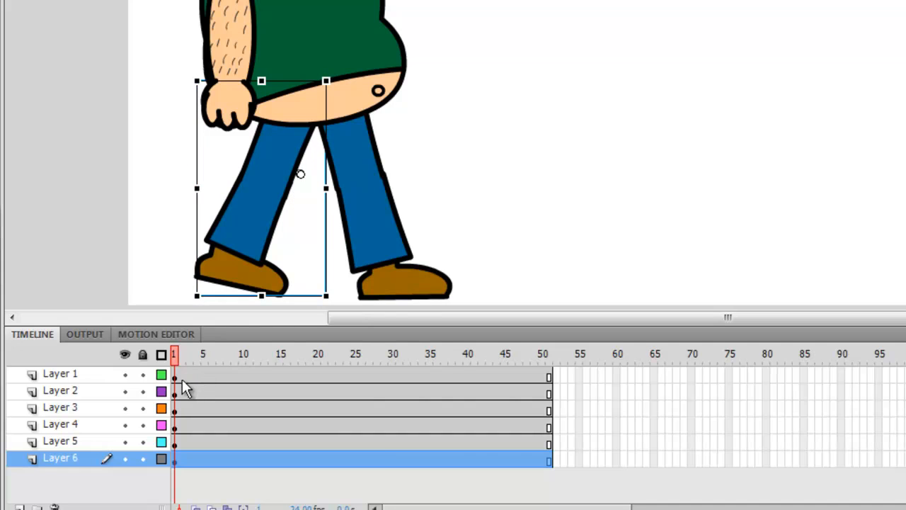
left_click(173, 380)
key("Return")
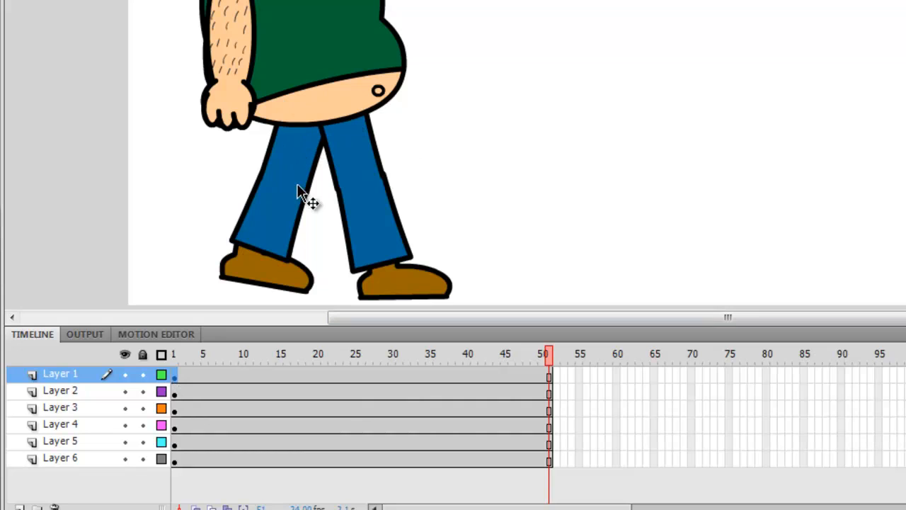
left_click(180, 389)
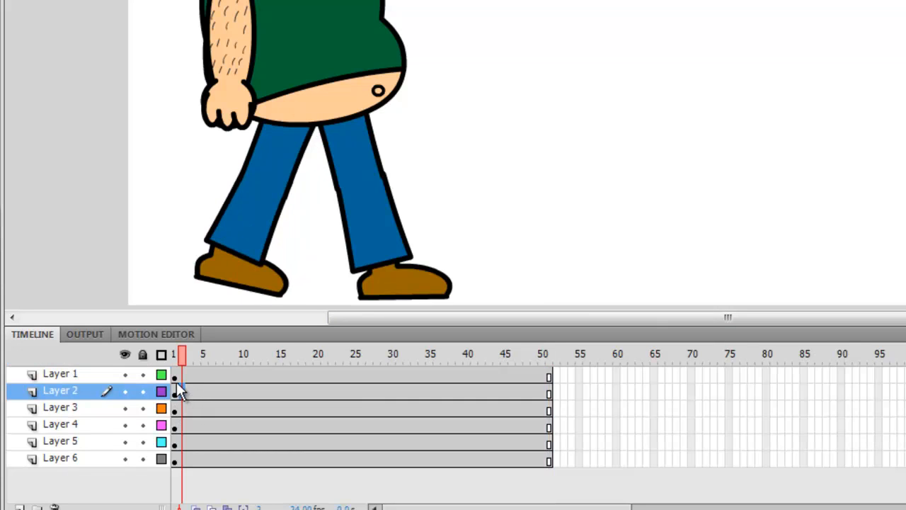
left_click(177, 376)
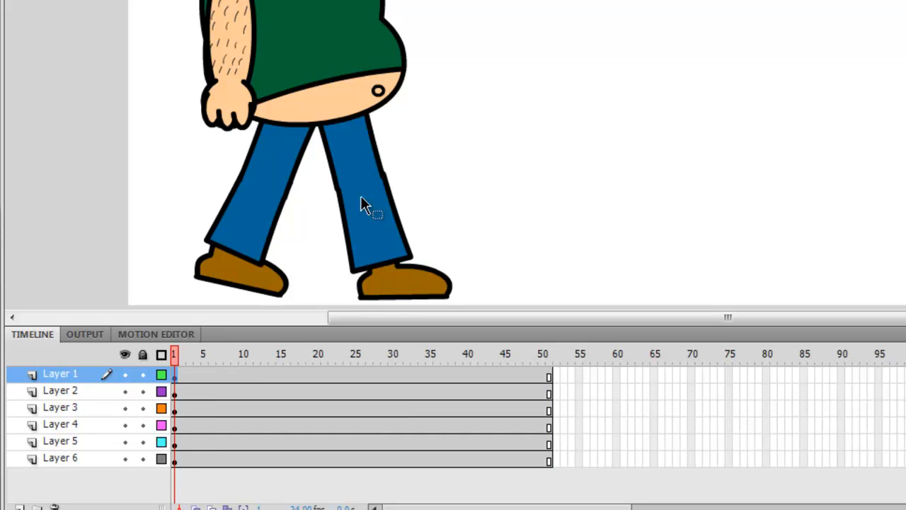
Select both legs on Layers 5 and 6, nudge them backward together and play the walk from frame 1
left_click_drag(439, 198, 190, 172)
key("Left")
key("Left")
key("Left")
key("Left")
key("Left")
key("Left")
key("Left")
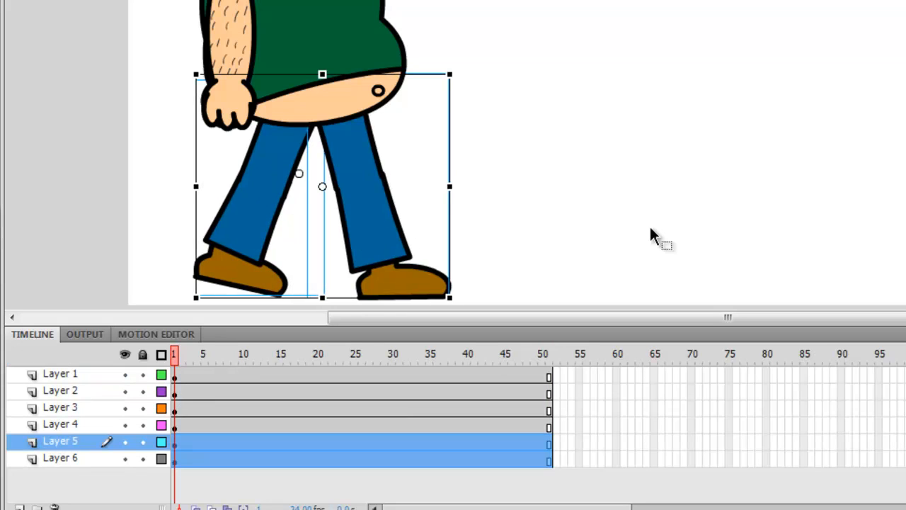
key("Left")
key("Left")
key("Left")
key("Left")
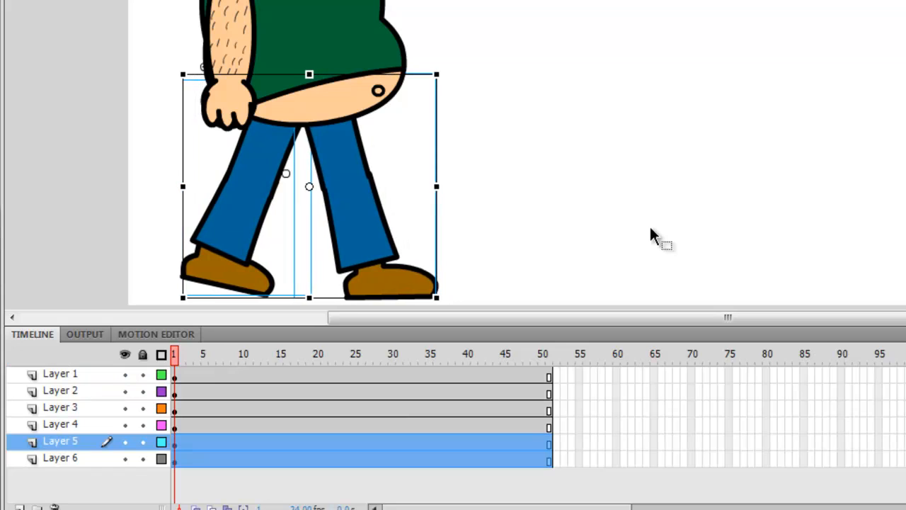
left_click(674, 240)
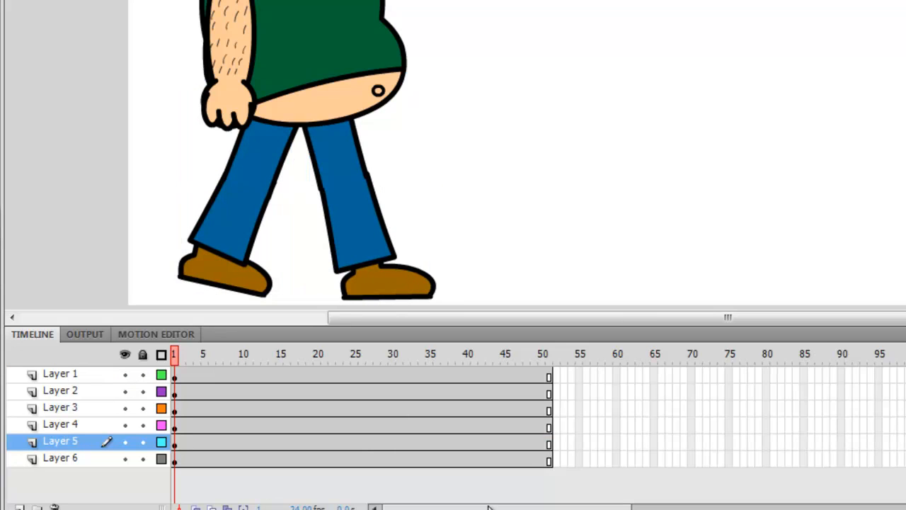
left_click(177, 375)
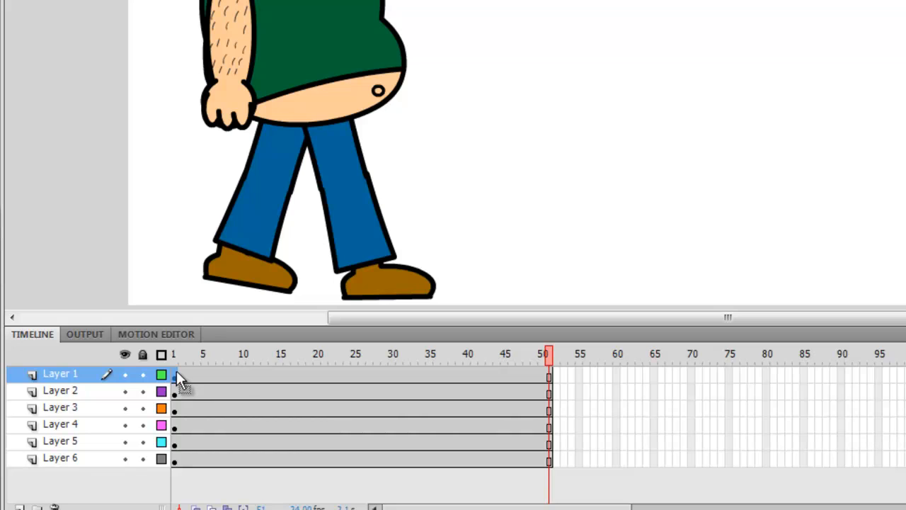
left_click(176, 374)
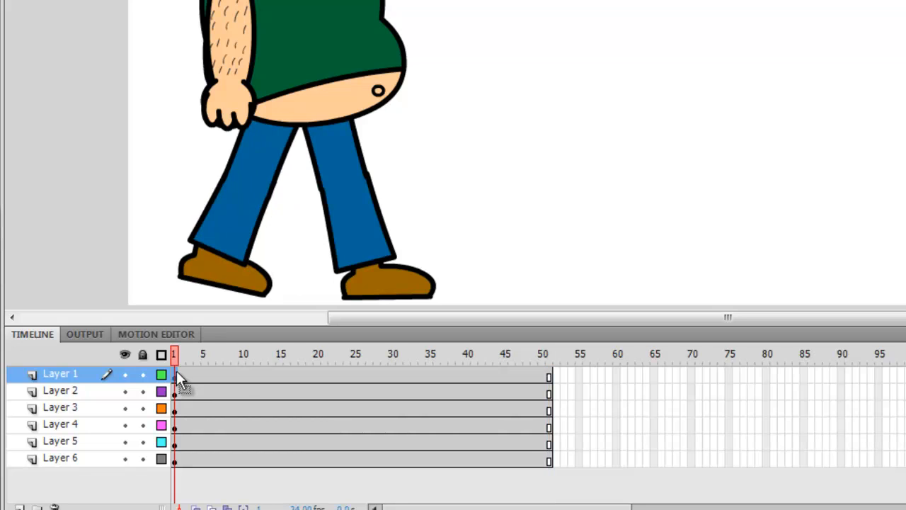
Open the far leg symbol and shift the keyframes from frames 4 to 49 one frame earlier on all three layers
double_click(246, 223)
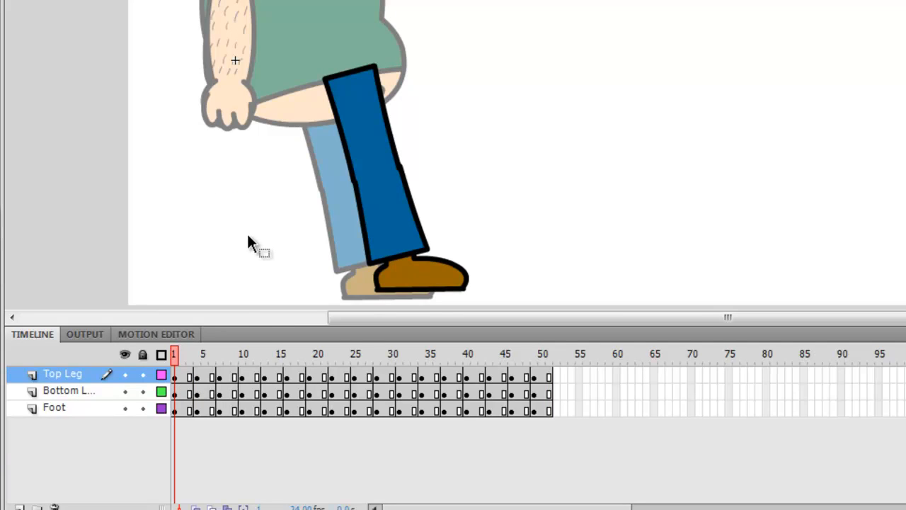
left_click(198, 377)
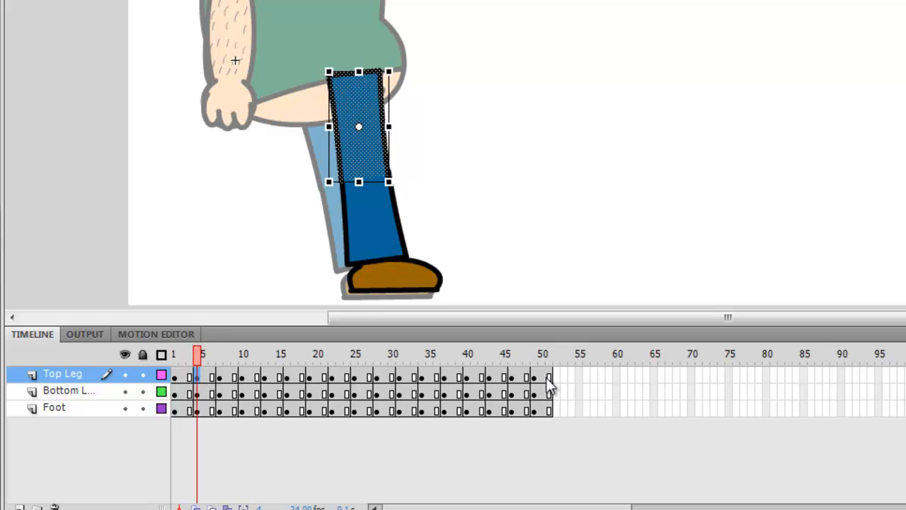
left_click(534, 413, "shift")
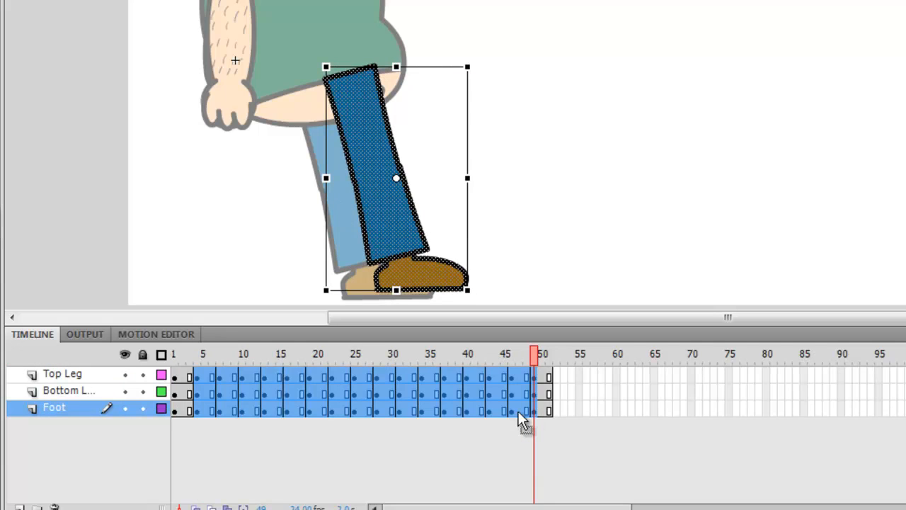
right_click(517, 412)
left_click_drag(518, 413, 507, 412)
left_click_drag(508, 411, 510, 411)
left_click(289, 443)
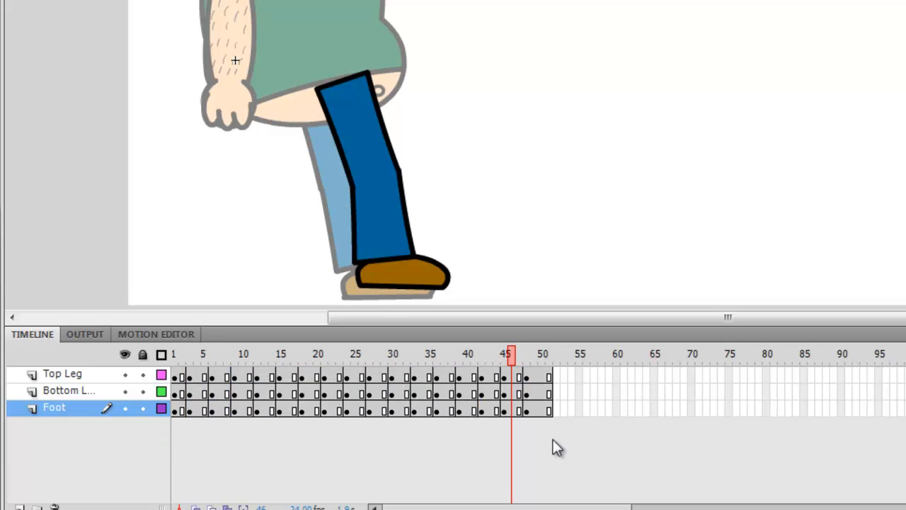
On all three layers, shift the keyframes from frames 6 to 48 one frame earlier, followed by those from frames 8 to 47
left_click(211, 377)
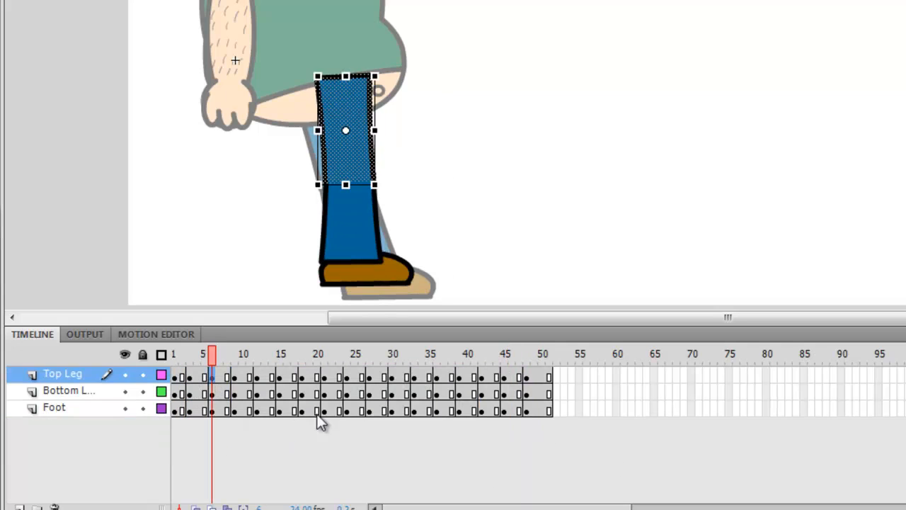
left_click(526, 410)
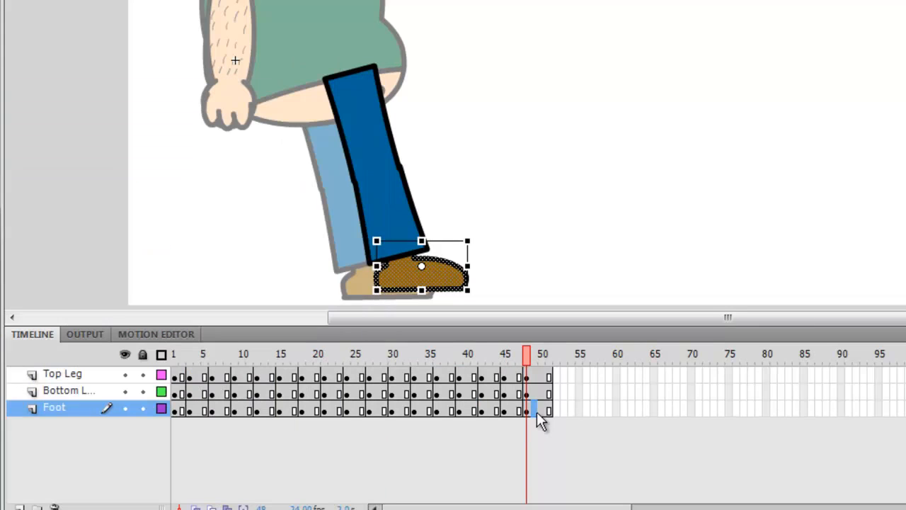
left_click(526, 411)
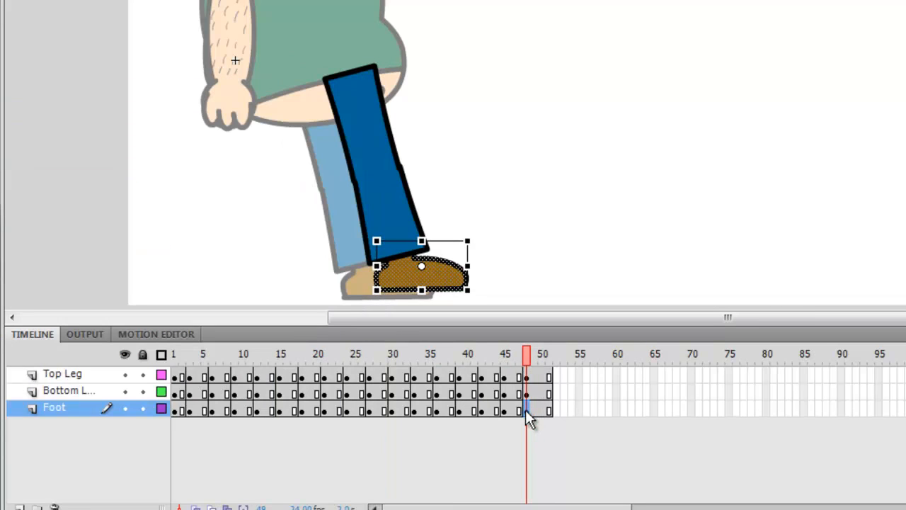
left_click(211, 377, "shift")
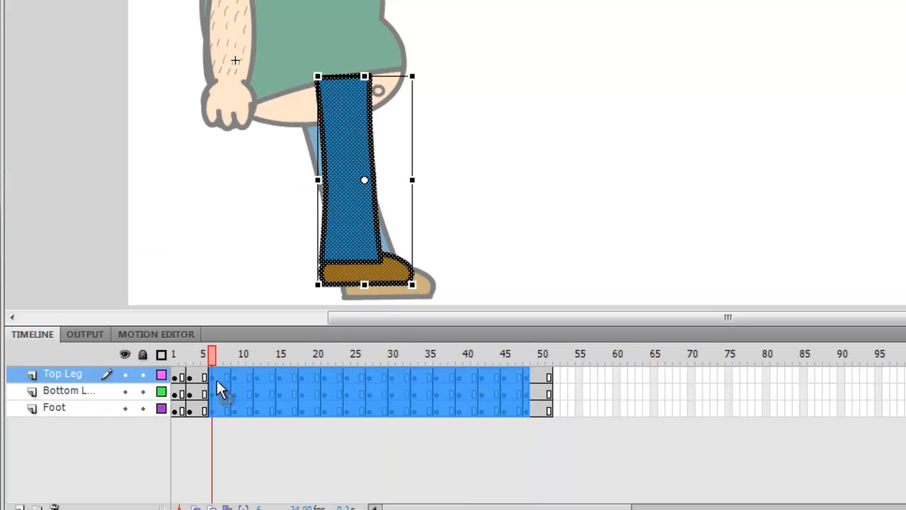
left_click(225, 432)
left_click(226, 412)
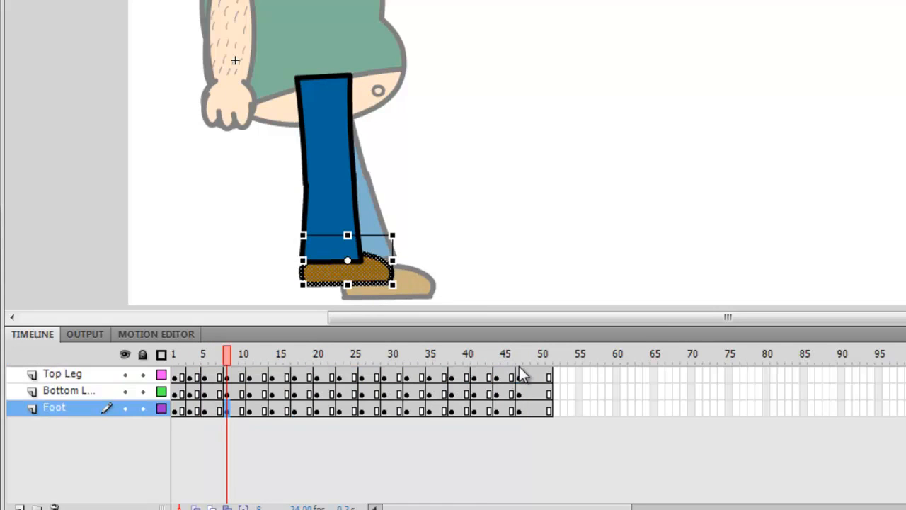
left_click(502, 378, "shift")
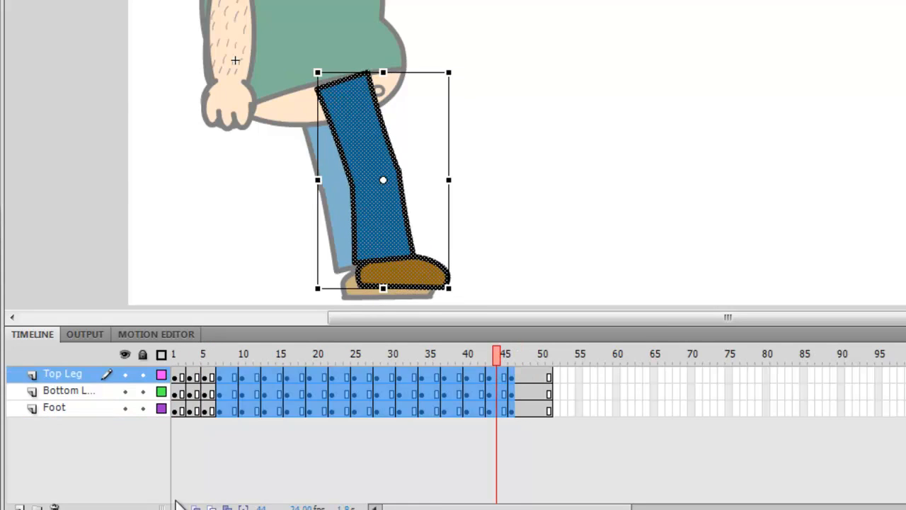
left_click(265, 477)
On all three layers, shift the keyframes from frames 10 to 46 one frame earlier, followed by those from frames 12 to 45
left_click(235, 376)
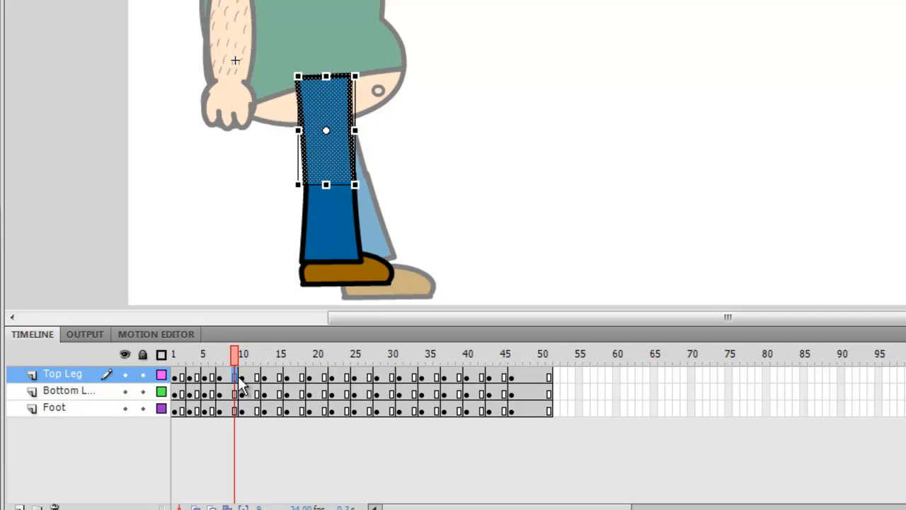
left_click(243, 376)
left_click(511, 412, "shift")
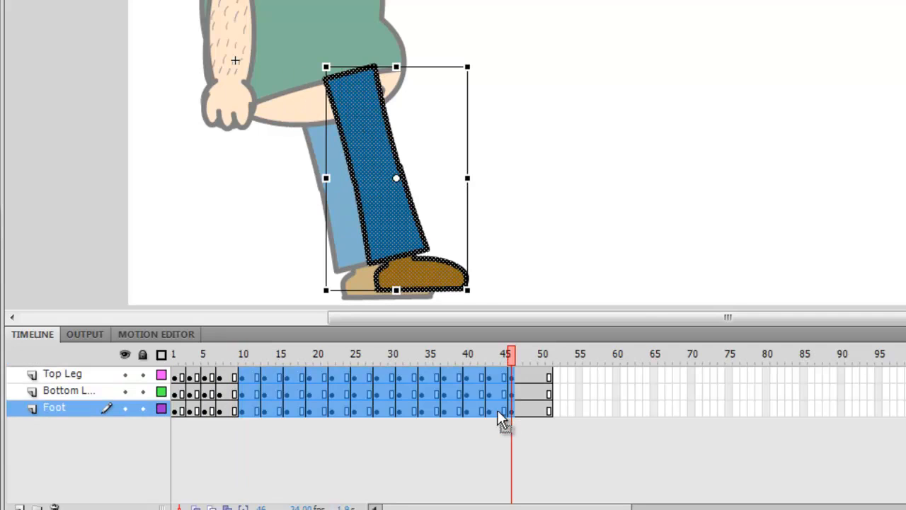
left_click_drag(498, 410, 483, 415)
left_click(348, 430)
left_click(257, 376)
left_click(502, 411, "shift")
left_click(398, 453)
On all three layers, shift the keyframes from frames 14 to 44 one frame earlier, followed by those from frames 16 to 43
left_click(271, 377)
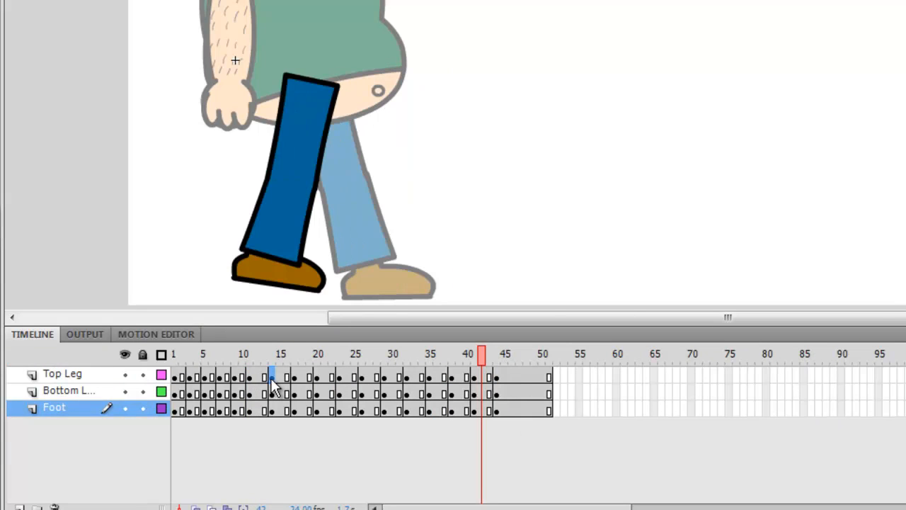
left_click(496, 414, "shift")
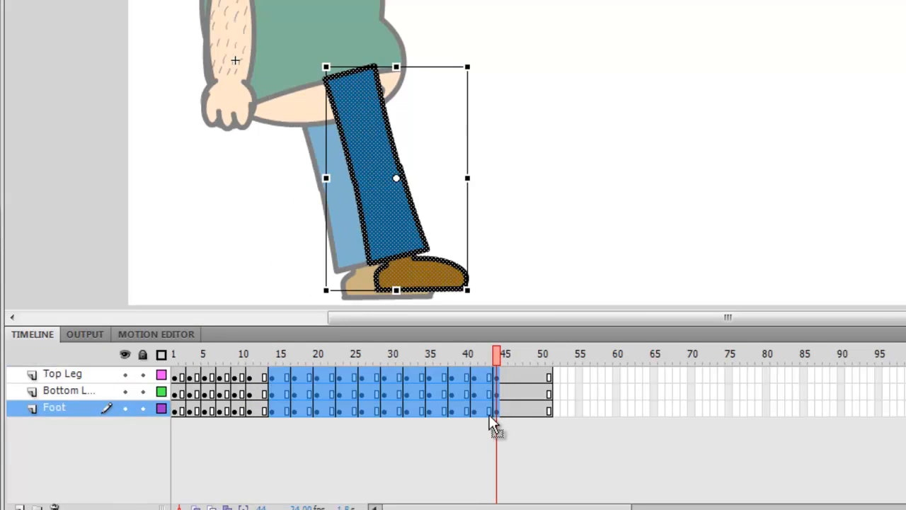
left_click(481, 416, "shift")
left_click(427, 446)
left_click(290, 377)
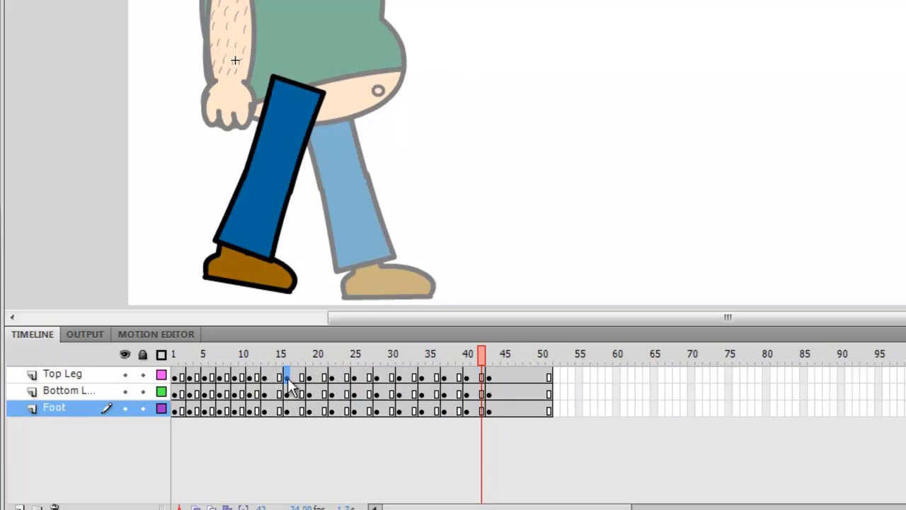
left_click(491, 410, "shift")
left_click_drag(476, 410, 470, 412)
left_click(379, 441)
On all three layers, shift the keyframes from frames 18 to 42 one frame earlier, followed by those from frames 20 to 41
left_click(301, 376)
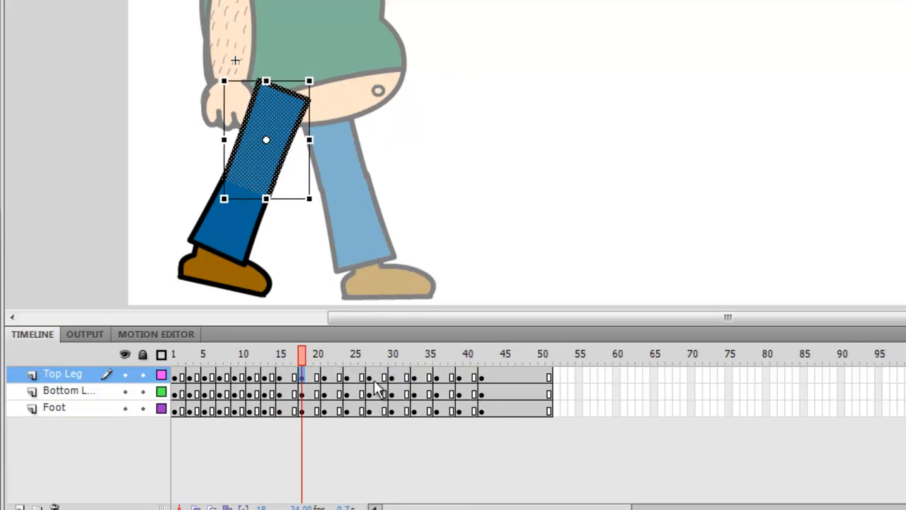
left_click(480, 413, "shift")
left_click_drag(476, 410, 463, 414)
left_click(412, 434)
left_click(313, 376)
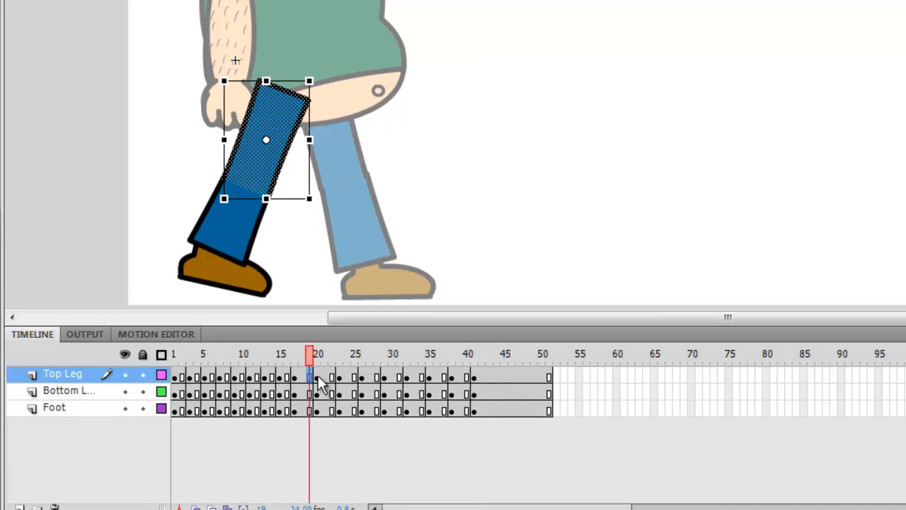
left_click(474, 412, "shift")
left_click_drag(468, 418, 453, 420)
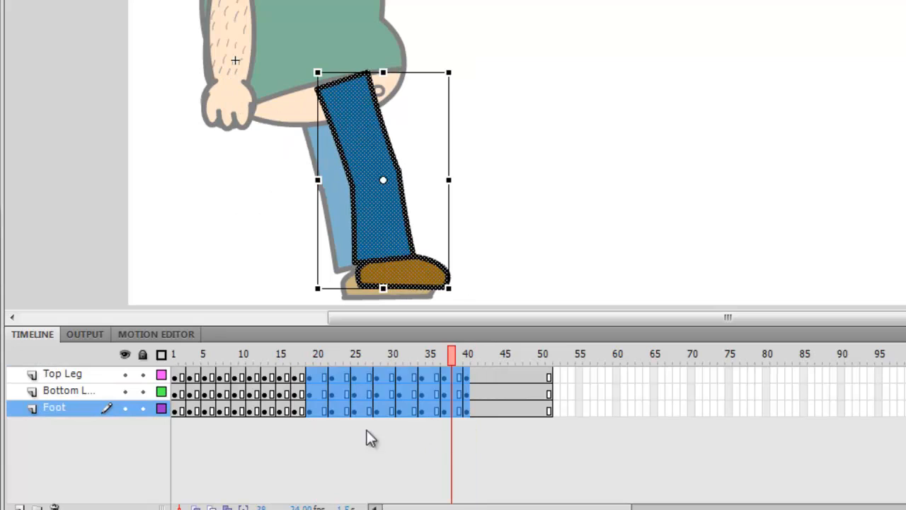
left_click(367, 432)
On all three layers, shift the keyframes from frames 22 to 40 one frame earlier, followed by those from frames 24 to 39
left_click(337, 375)
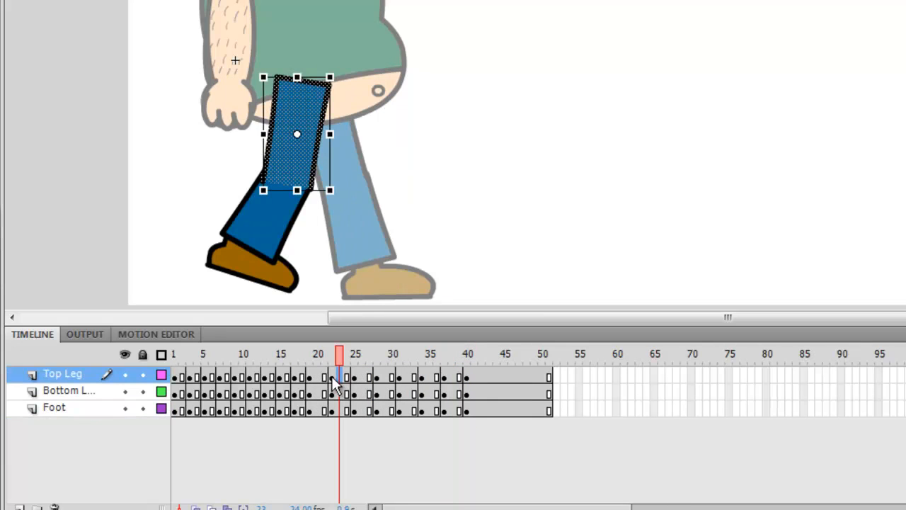
left_click(331, 376)
left_click(464, 413, "shift")
left_click_drag(465, 410, 413, 414)
left_click(376, 441)
left_click(349, 376)
left_click(458, 413, "shift")
left_click(376, 427)
On all three layers, shift the keyframes from frames 26 to 38 one frame earlier, followed by those from frames 28 to 37
left_click(361, 376)
left_click(452, 411, "shift")
left_click(405, 427)
left_click(376, 376)
left_click(445, 414, "shift")
On all three layers, shift the keyframes from frames 30 to 36, 32 to 35 and the one at frame 34 one frame earlier each
left_click(391, 376)
left_click(437, 411, "shift")
left_click(408, 435)
left_click(408, 377)
left_click(428, 410, "shift")
left_click(422, 376)
left_click(421, 409, "shift")
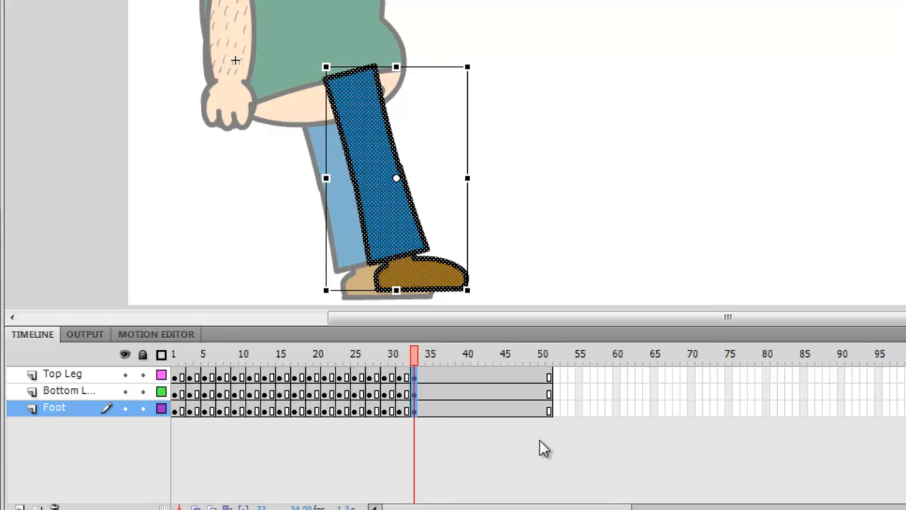
Remove all frames from frame 35 onward on the Top Leg, Bottom Leg and Foot layers
left_click_drag(563, 409, 427, 380)
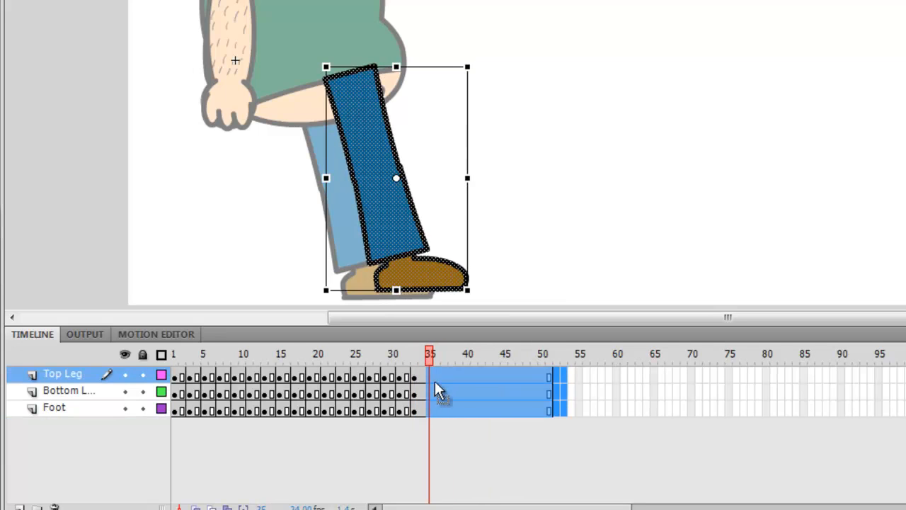
right_click(445, 377)
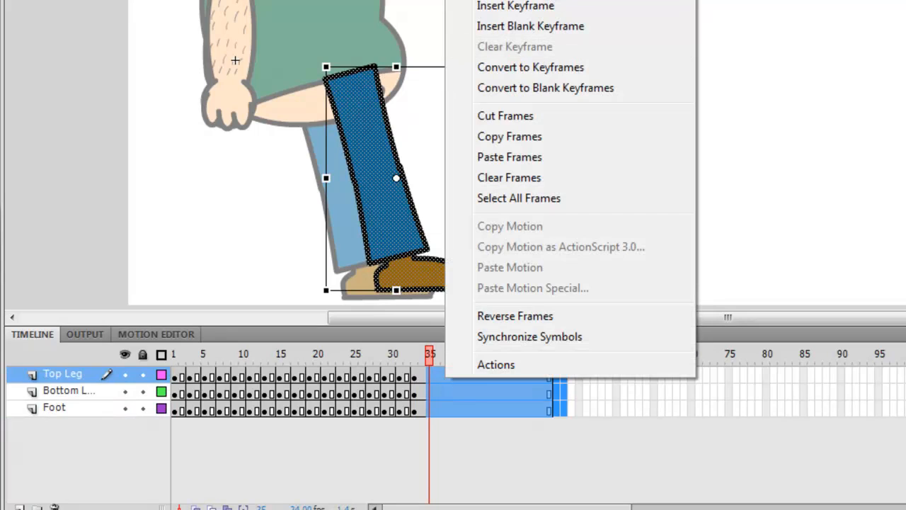
left_click(553, 0)
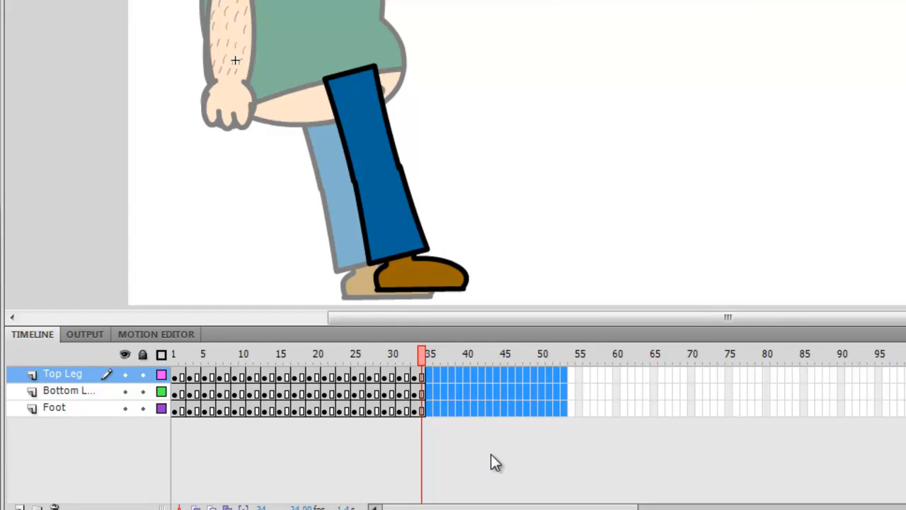
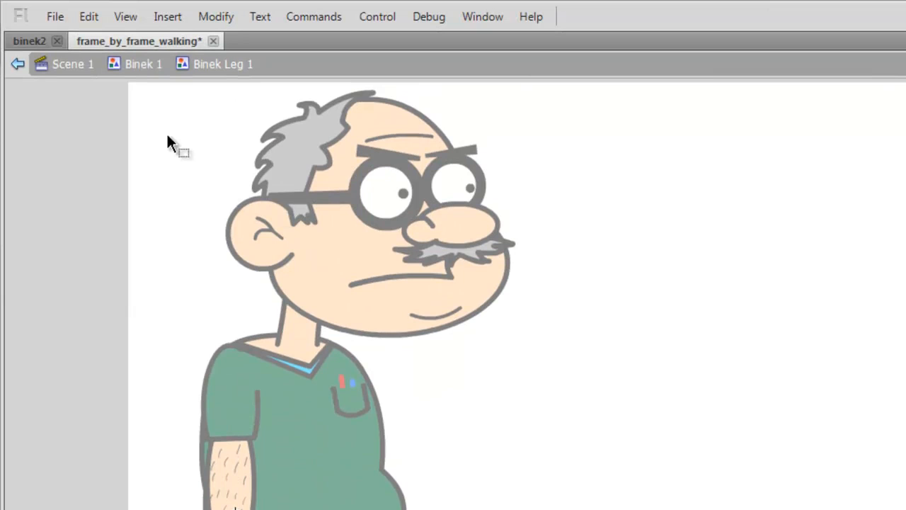
Return to the Binek 1 symbol, change the selected leg's first loop frame and play the walk from frame 1
left_click(148, 71)
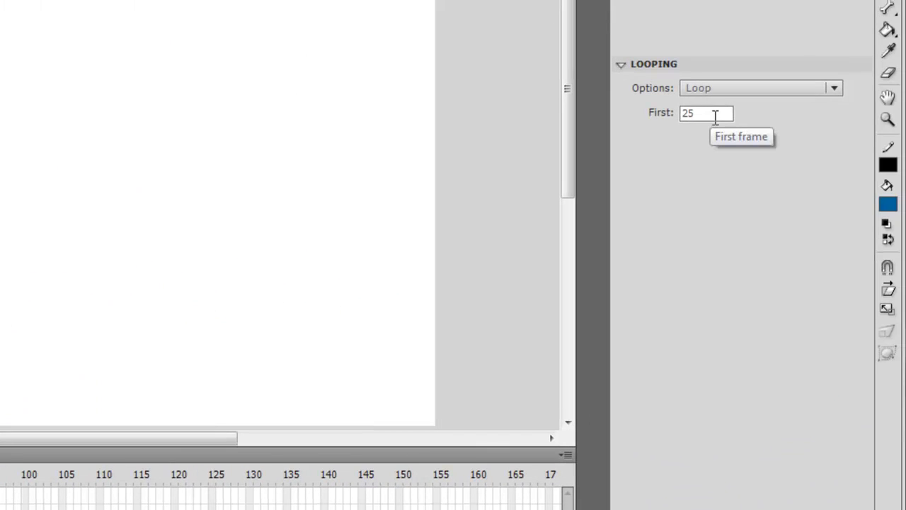
left_click_drag(715, 115, 674, 121)
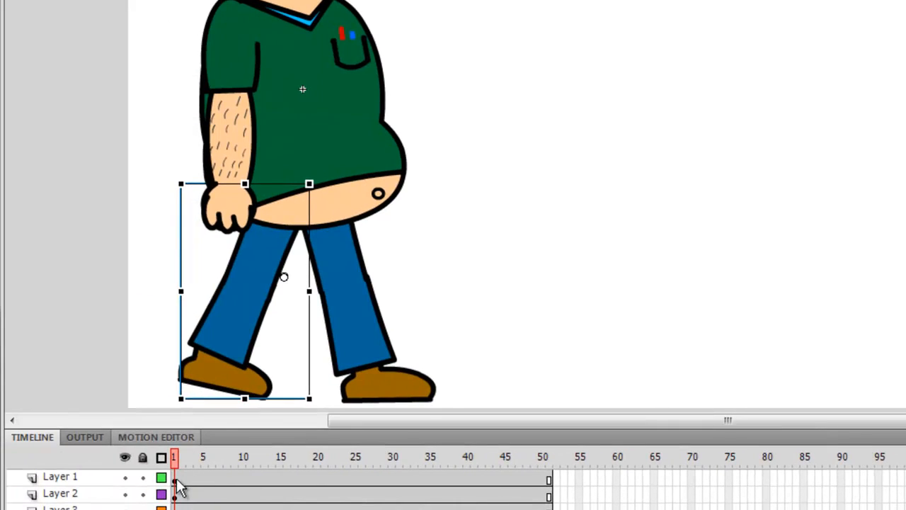
left_click(176, 481)
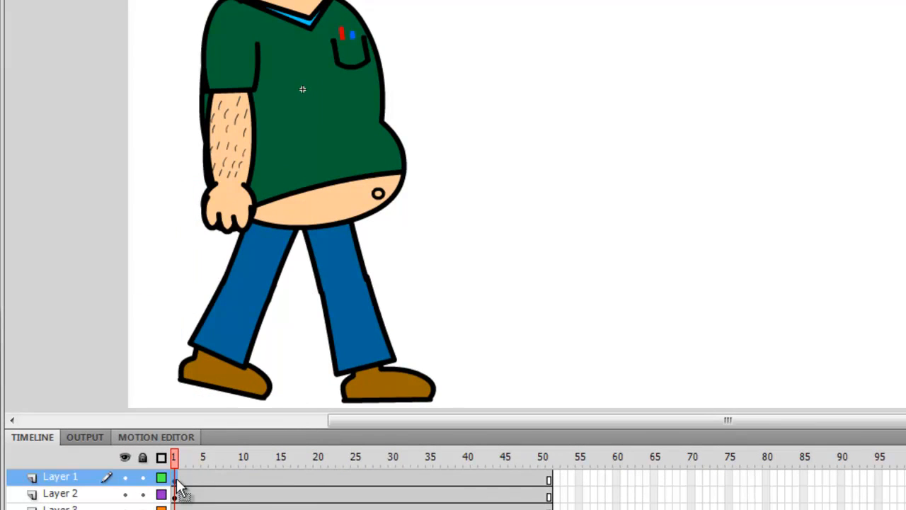
key("Return")
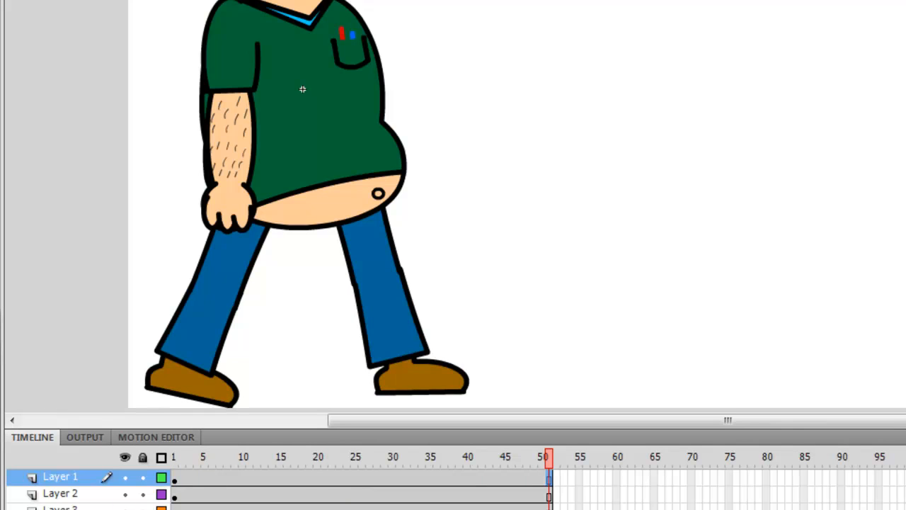
Remove all frames from frame 35 onward on all six layers of the Binek 1 symbol
left_click_drag(551, 509, 484, 501)
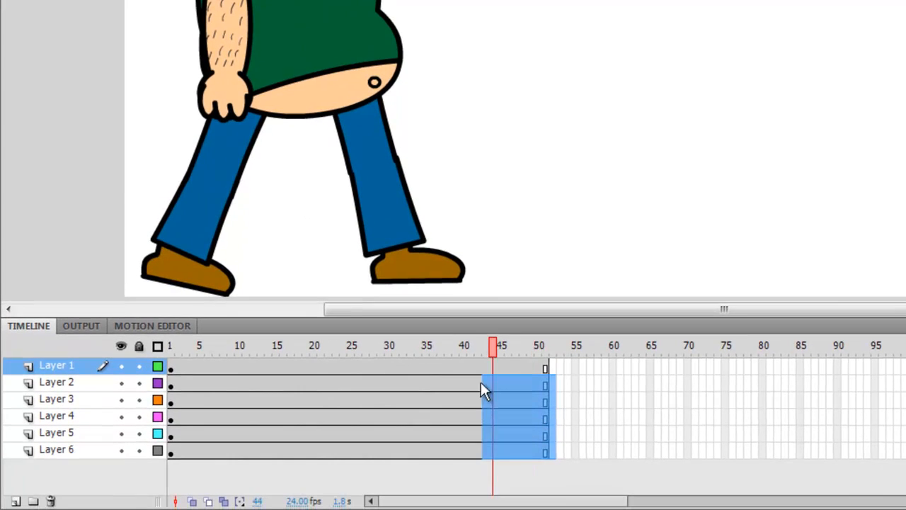
left_click_drag(481, 383, 436, 365)
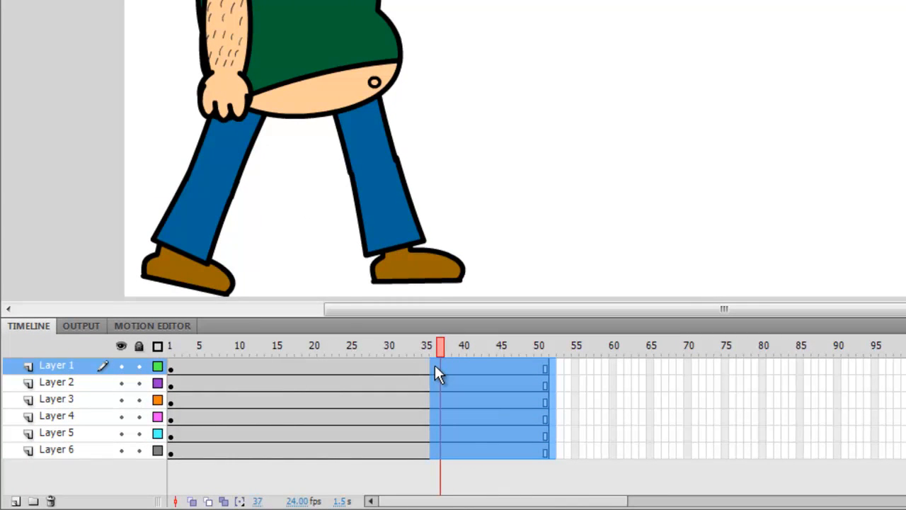
left_click_drag(436, 366, 434, 366)
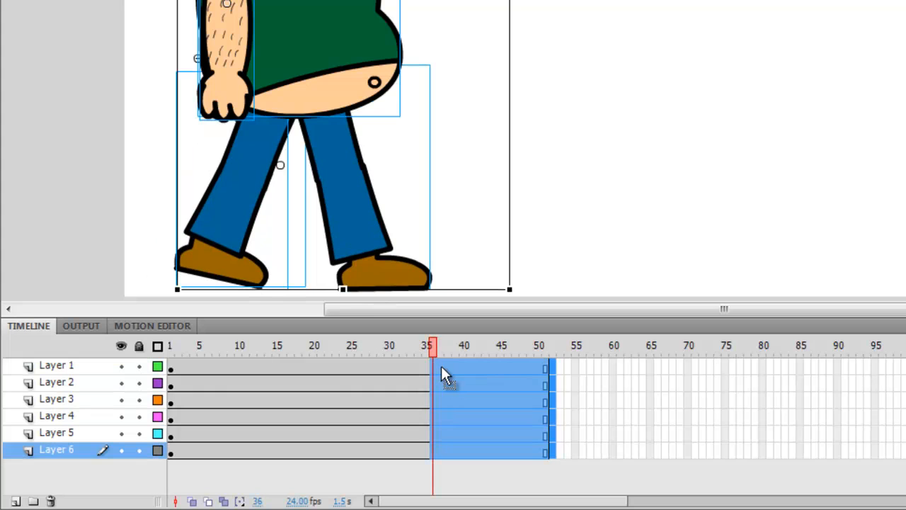
left_click(567, 451)
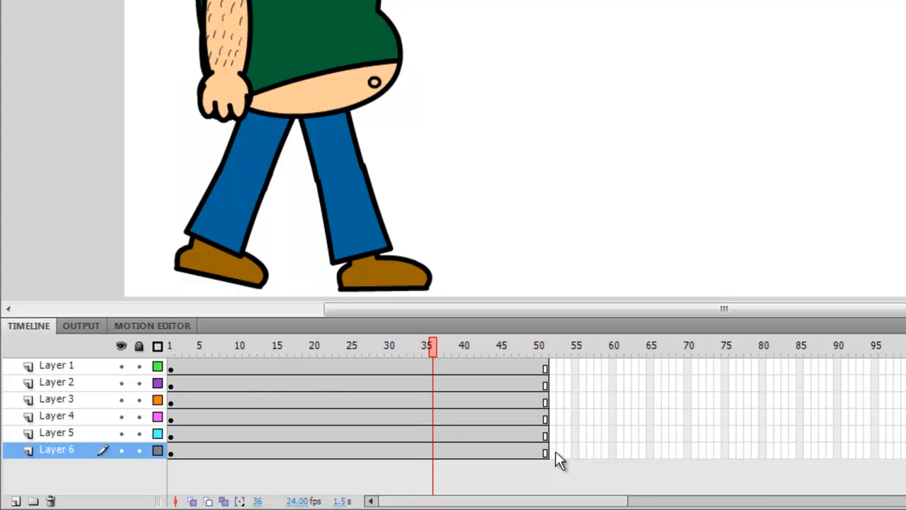
left_click_drag(560, 459, 429, 366)
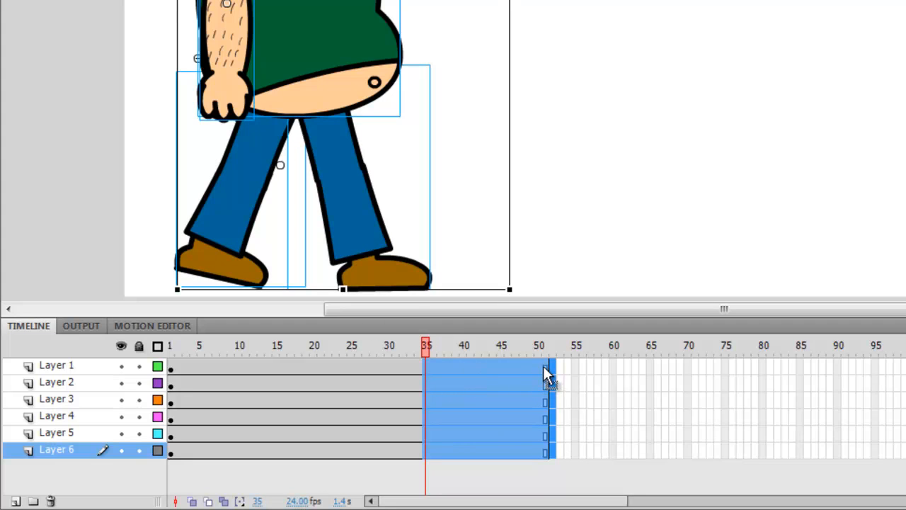
right_click(446, 363)
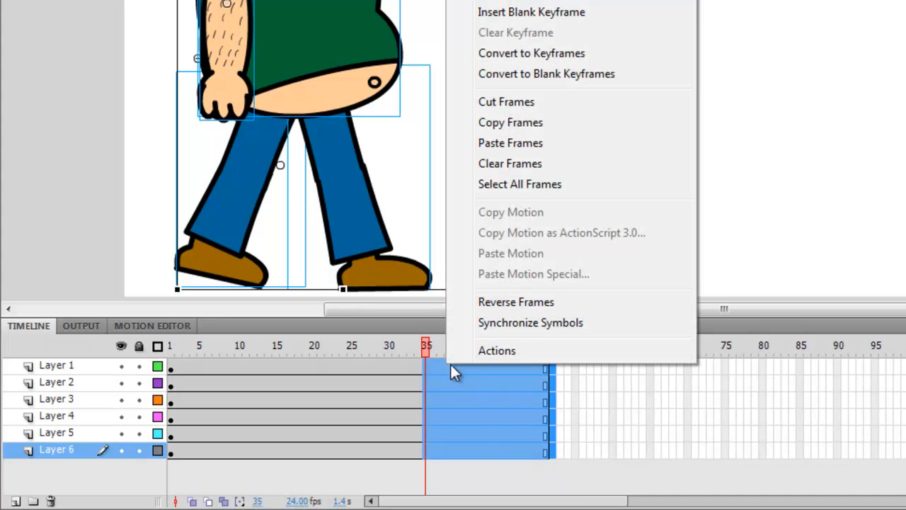
left_click(532, 11)
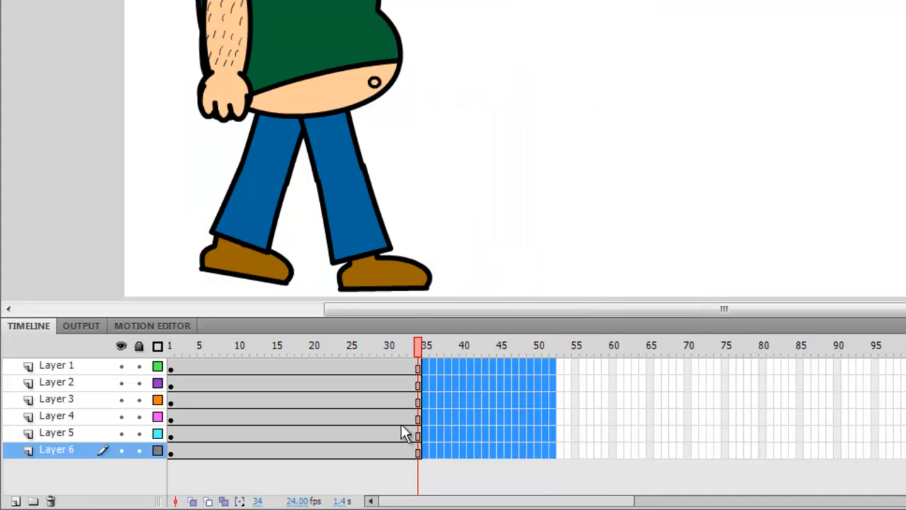
Check the leg poses at several frames of the shortened walk cycle and play it from frame 1
left_click(409, 369)
left_click(401, 366)
left_click(375, 370)
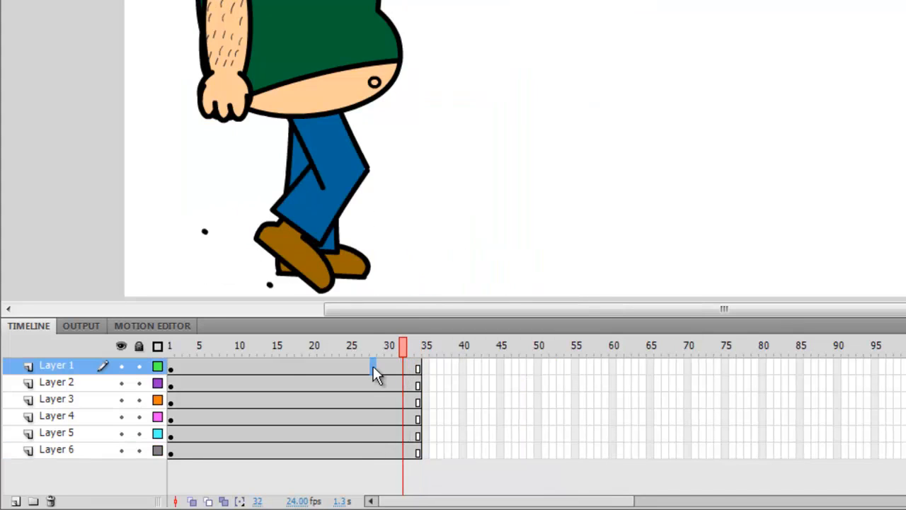
left_click(287, 366)
left_click(246, 368)
left_click(231, 370)
left_click(217, 370)
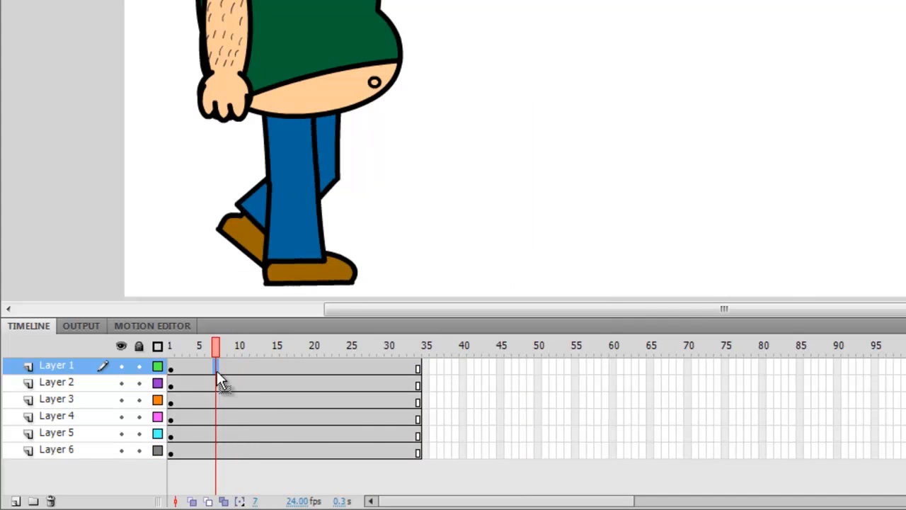
left_click(171, 366)
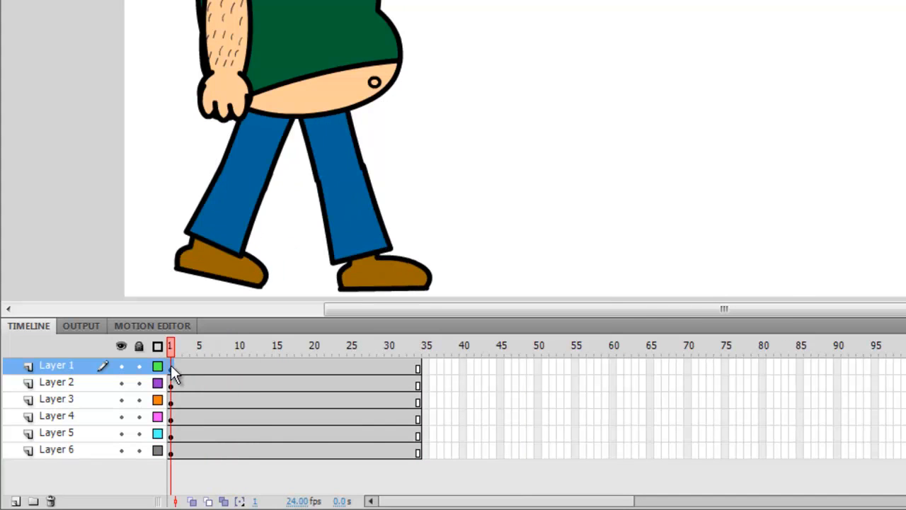
key("Return")
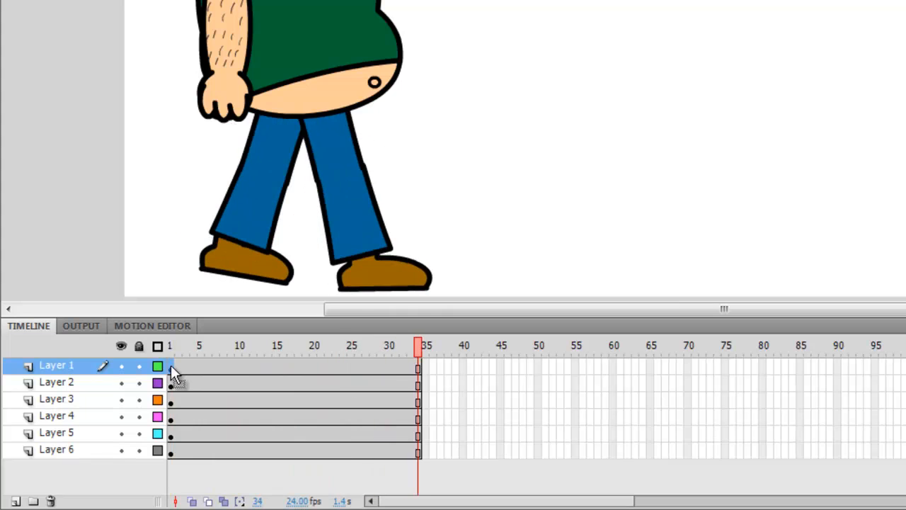
left_click(171, 364)
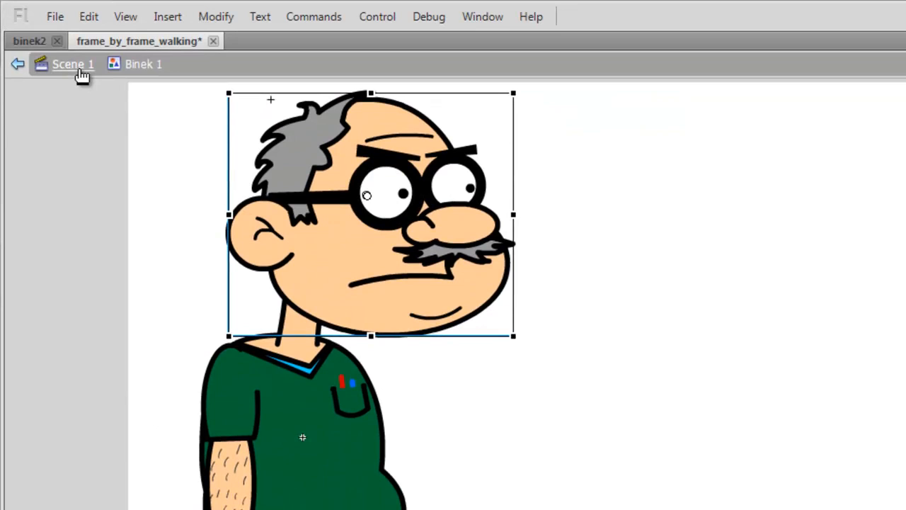
Return to Scene 1 and extend the character's layer to frame 50
left_click(73, 64)
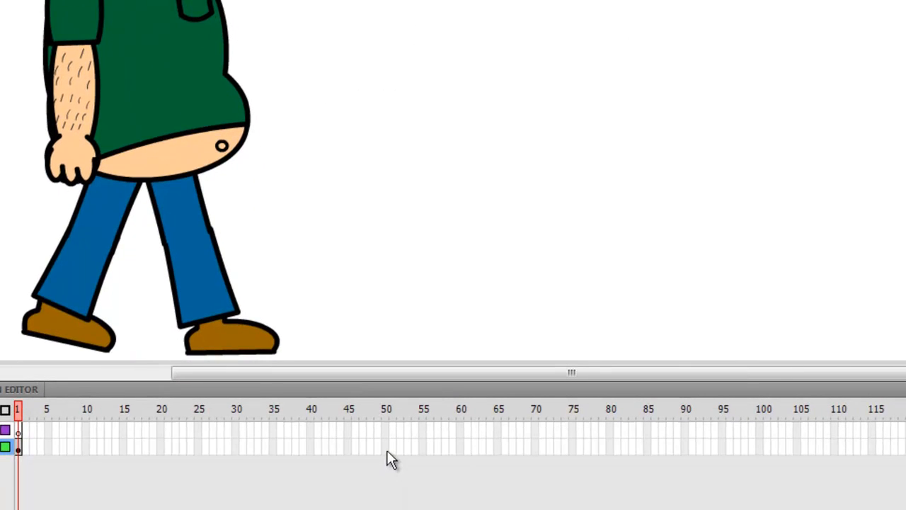
right_click(388, 452)
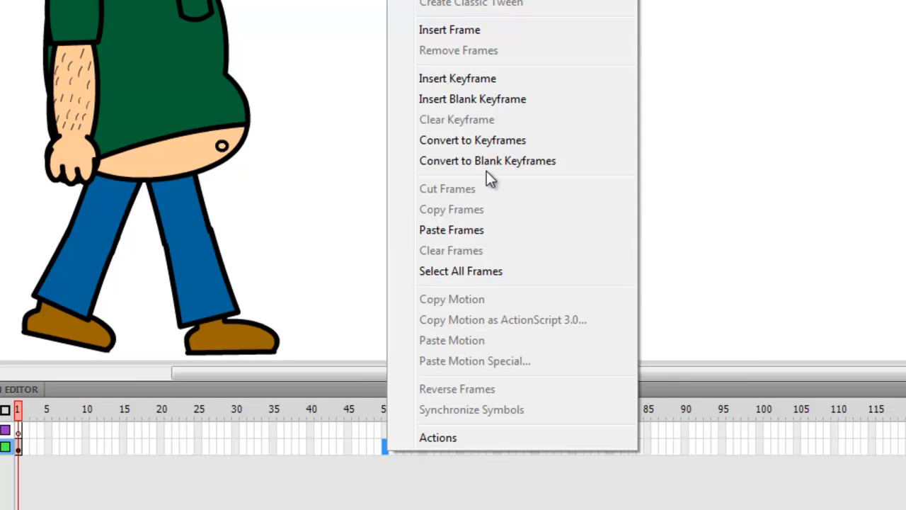
left_click(506, 32)
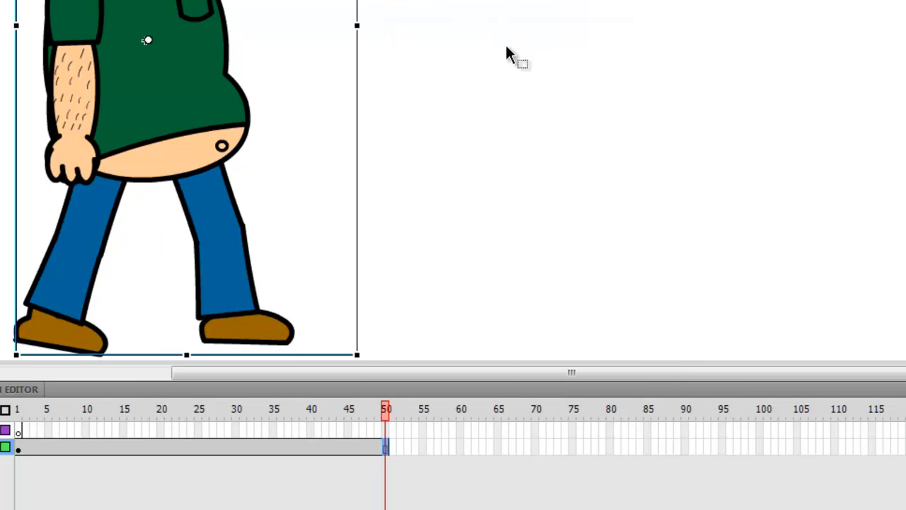
Create a motion tween on the character's layer and move the character horizontally to the right side of the stage at frame 50
right_click(18, 448)
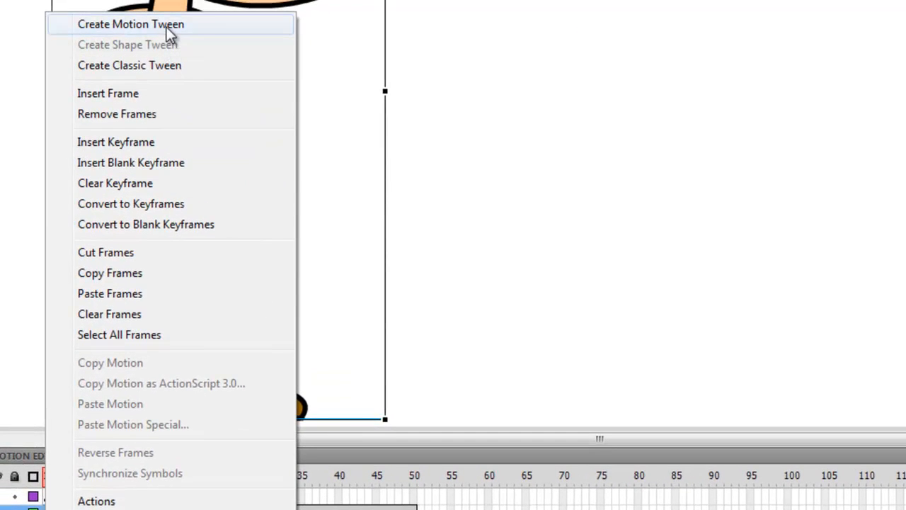
left_click(167, 27)
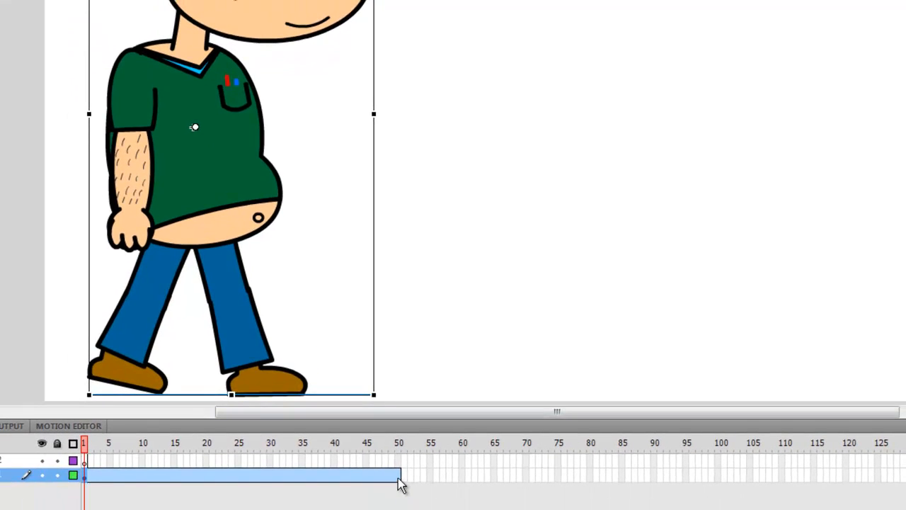
left_click(407, 498)
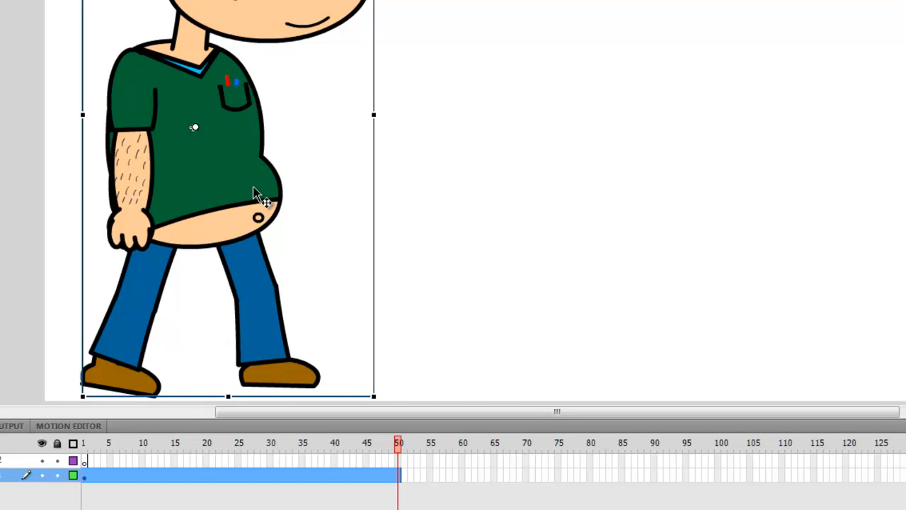
left_click_drag(257, 191, 905, 193)
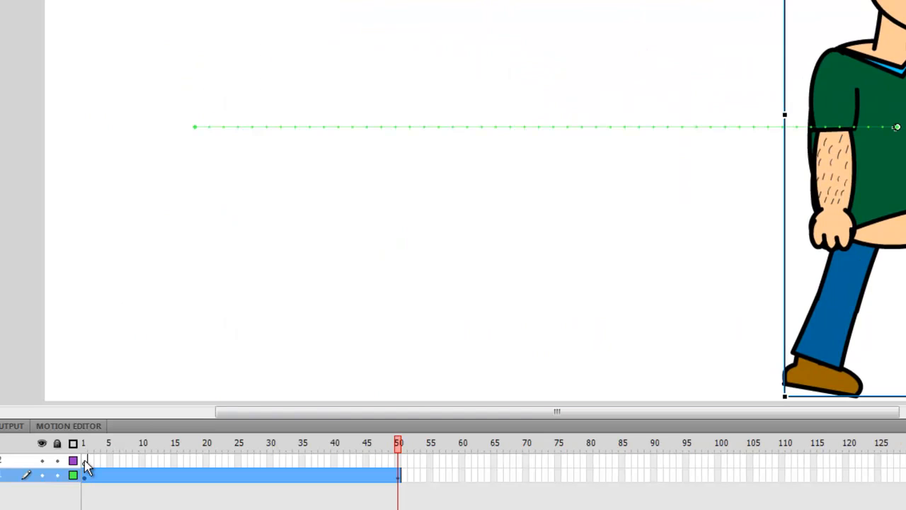
Play the scene from frame 1 to review the character walking across the stage
left_click(84, 460)
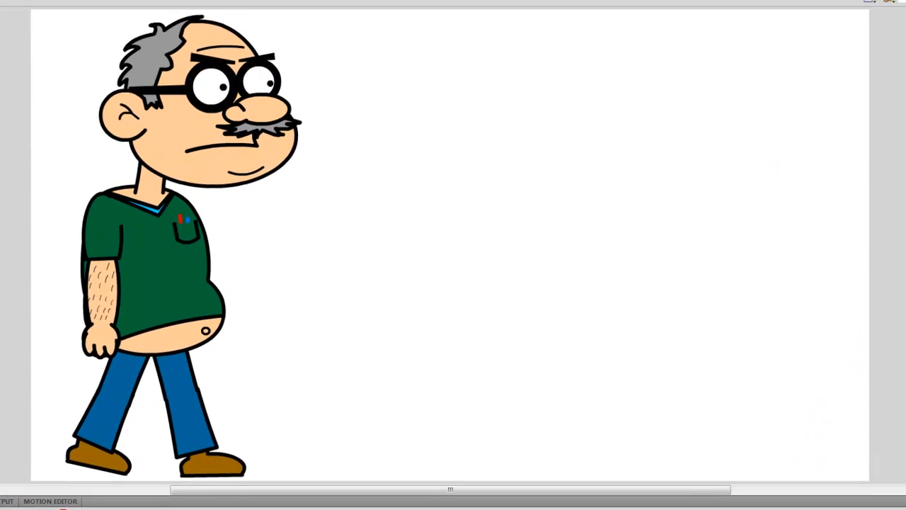
key("Return")
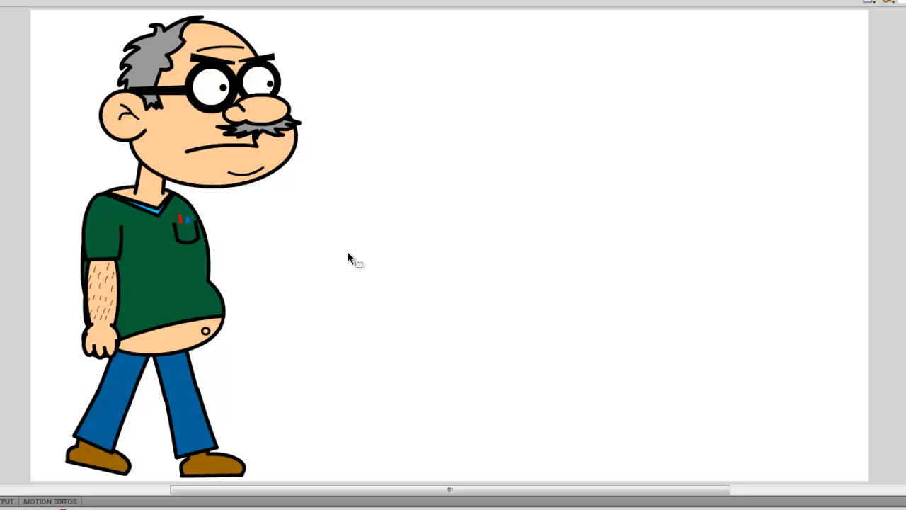
key("Return")
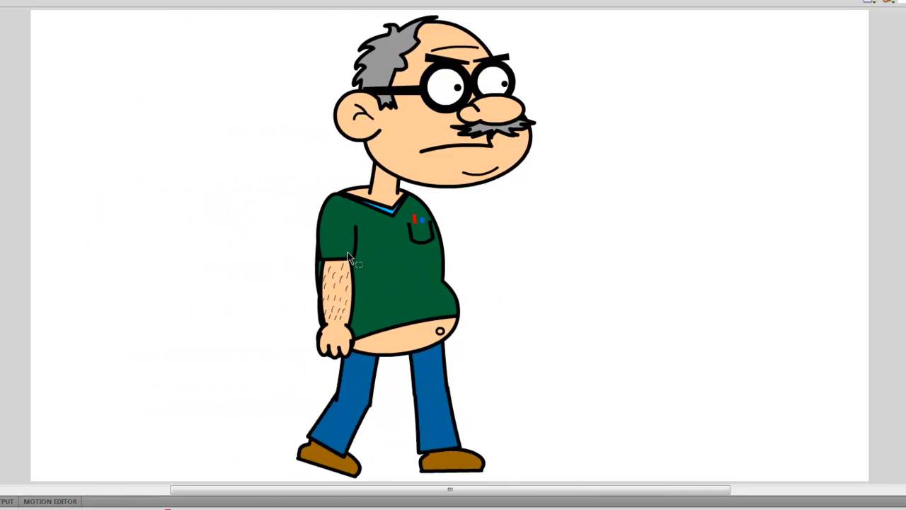